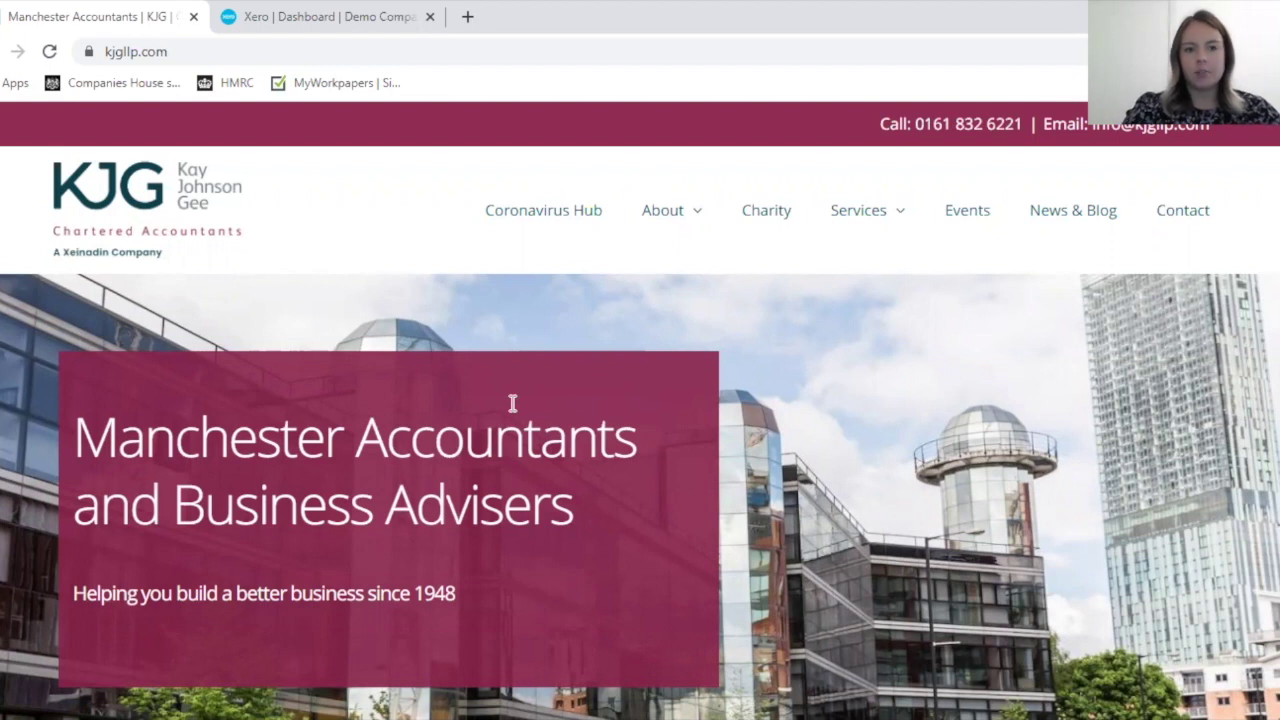
- Switch to Xero and start a new expense claim from the business's expense claims
click(228, 14)
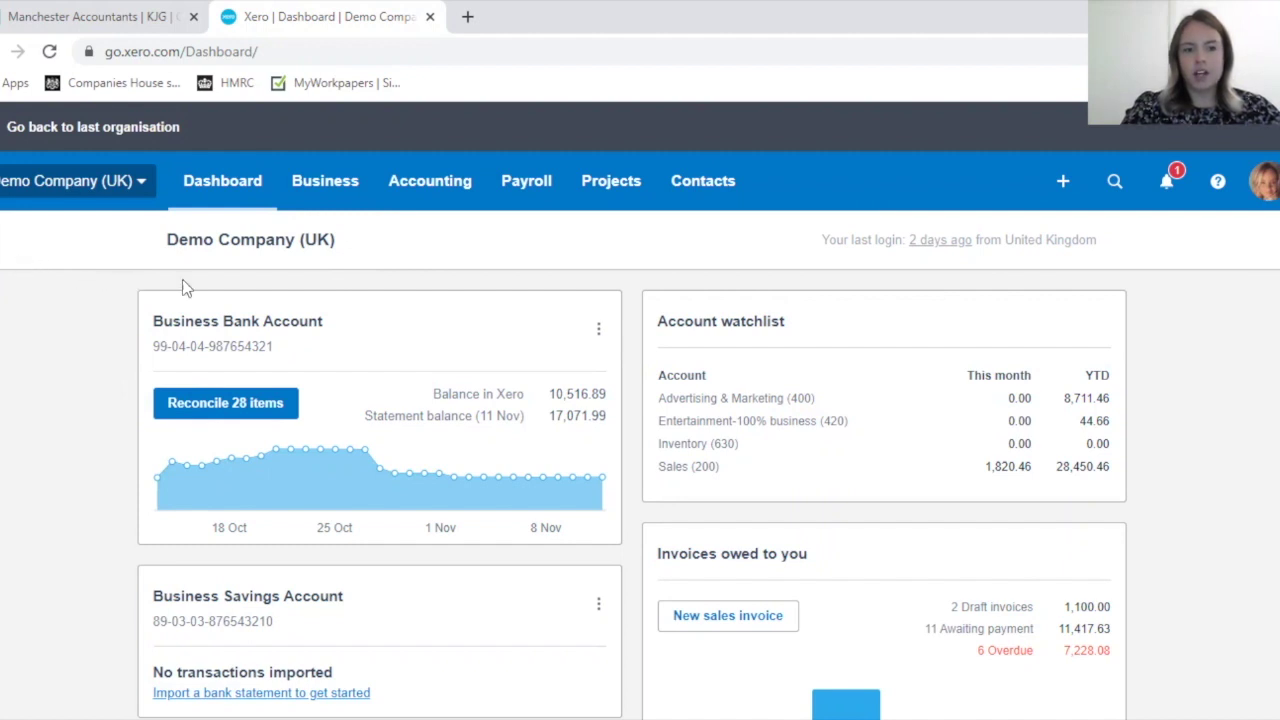
click(334, 192)
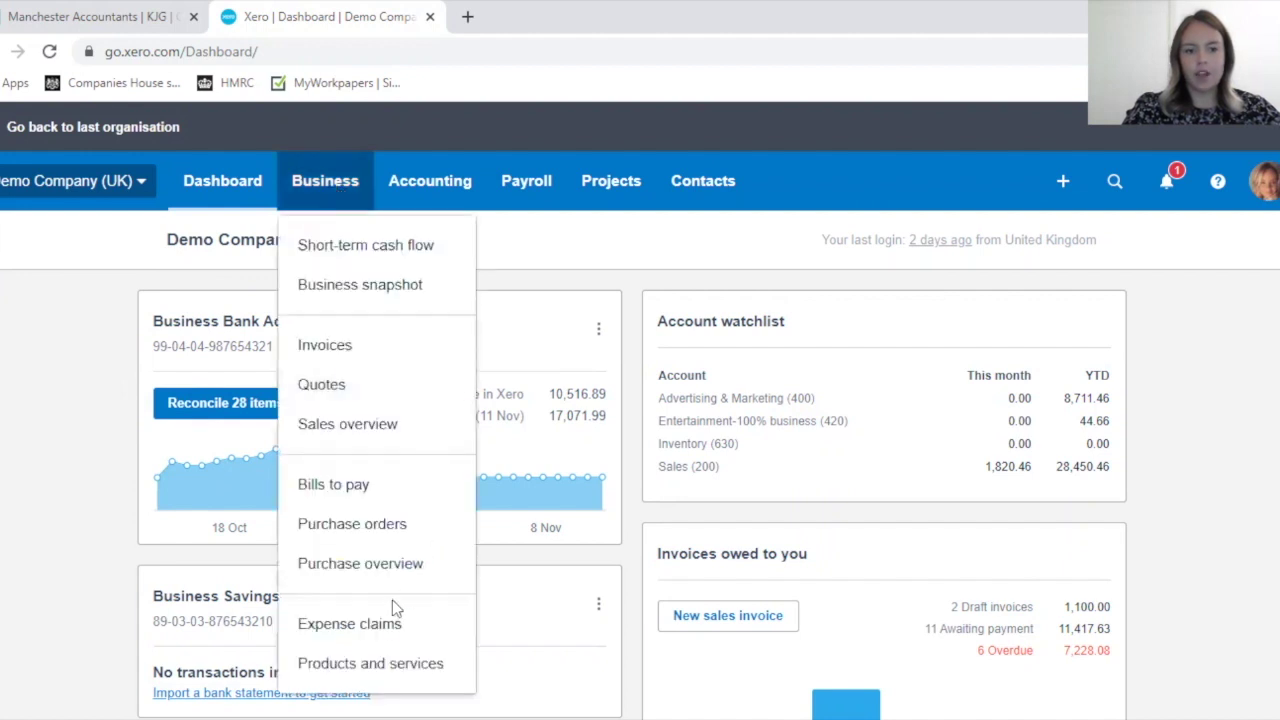
click(324, 632)
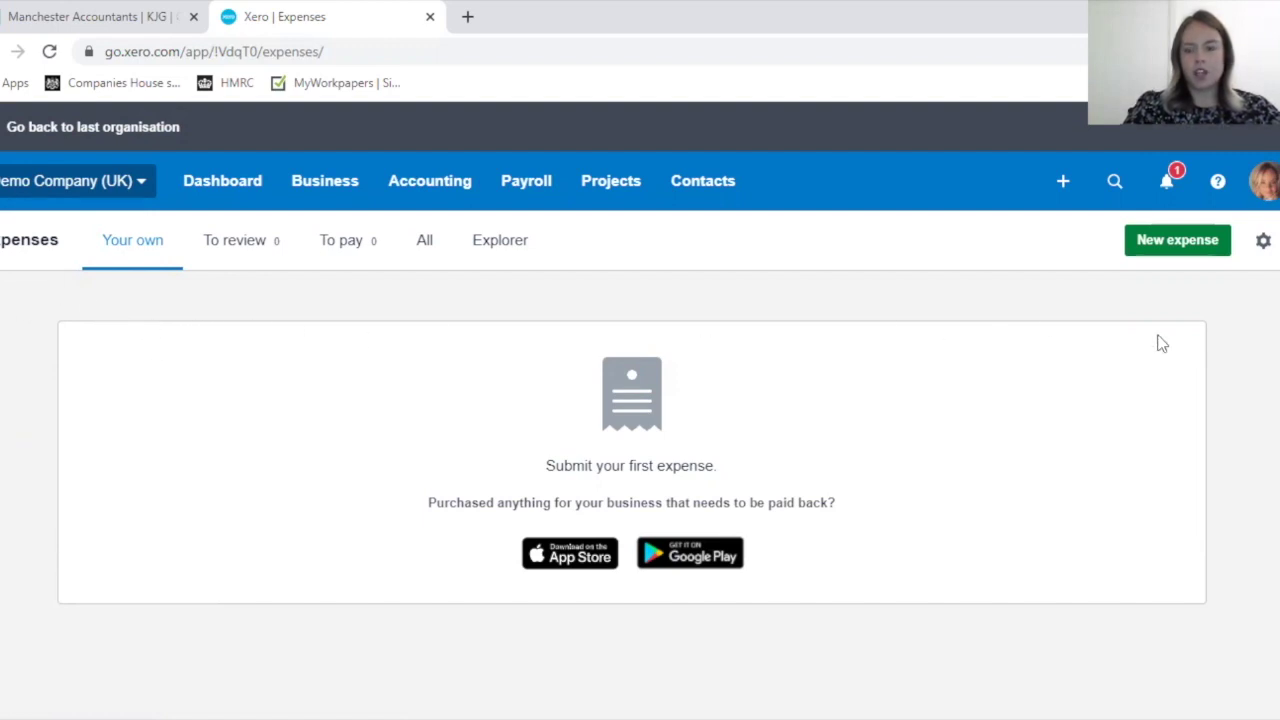
click(1157, 248)
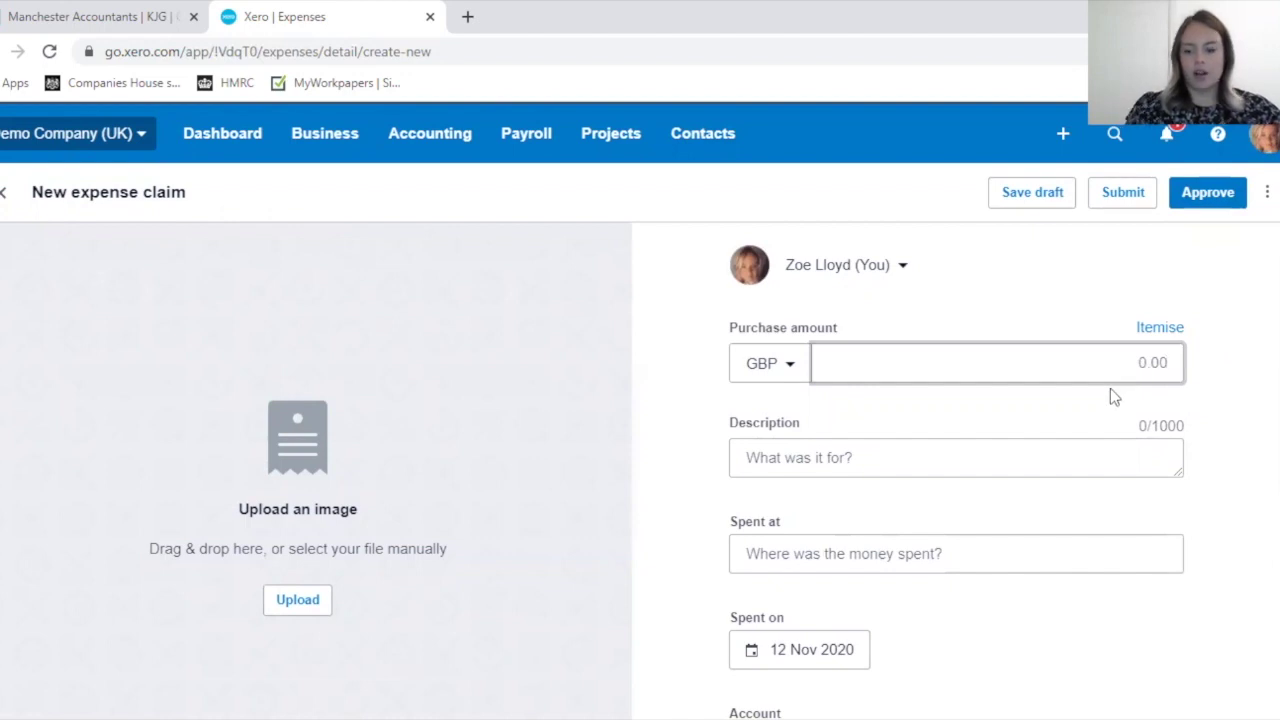
- Enter a purchase amount of 15 GBP with the description "Fuel", spent at "MFG"
text(15.0)
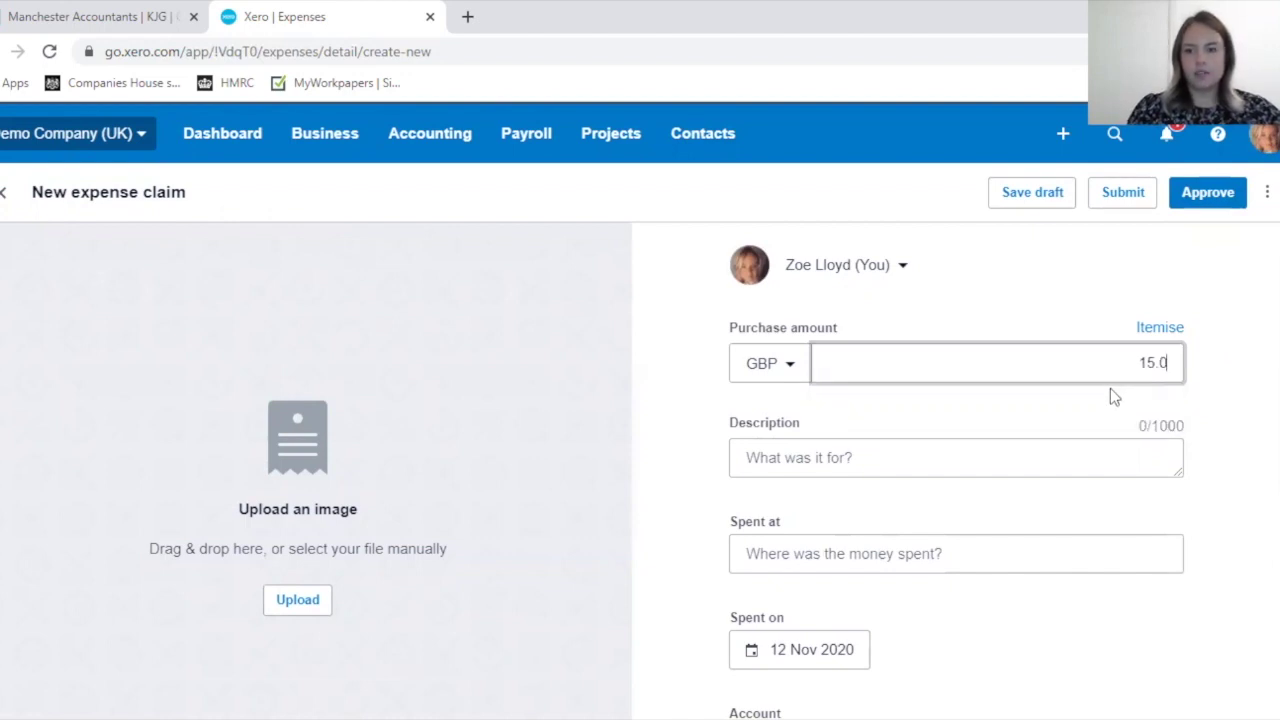
key(Tab)
text(Fuel)
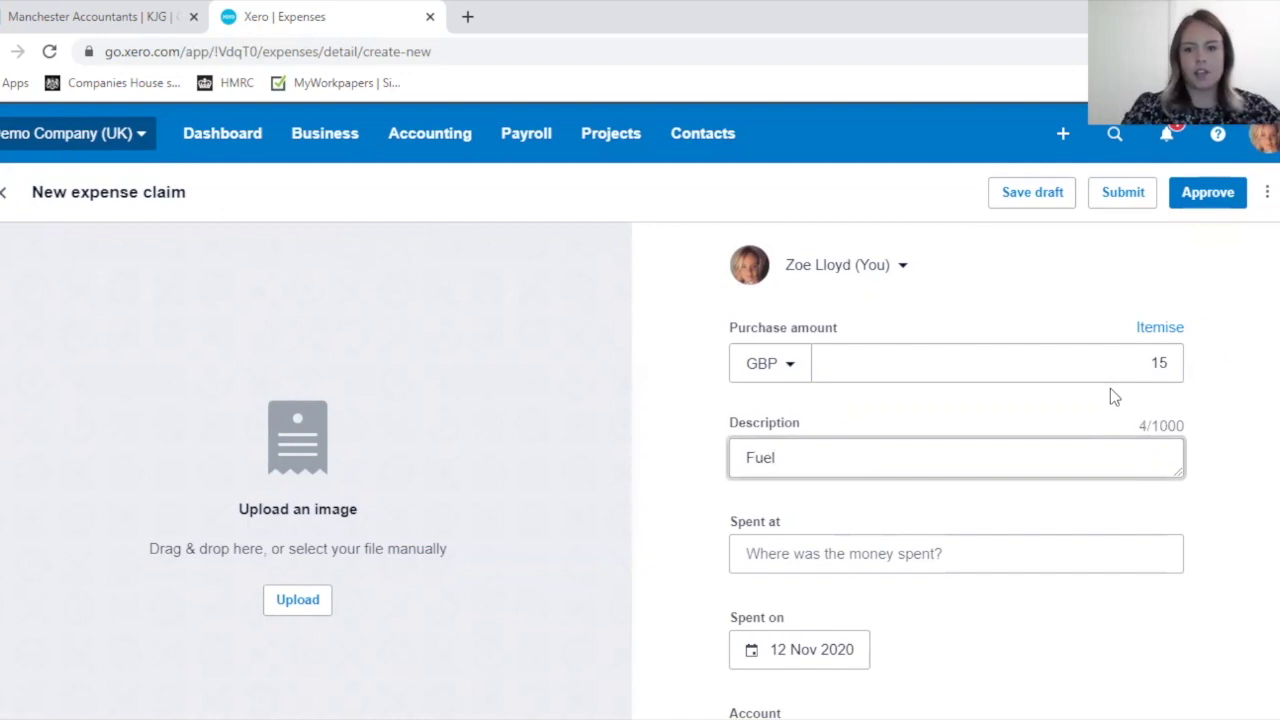
click(960, 552)
text(M)
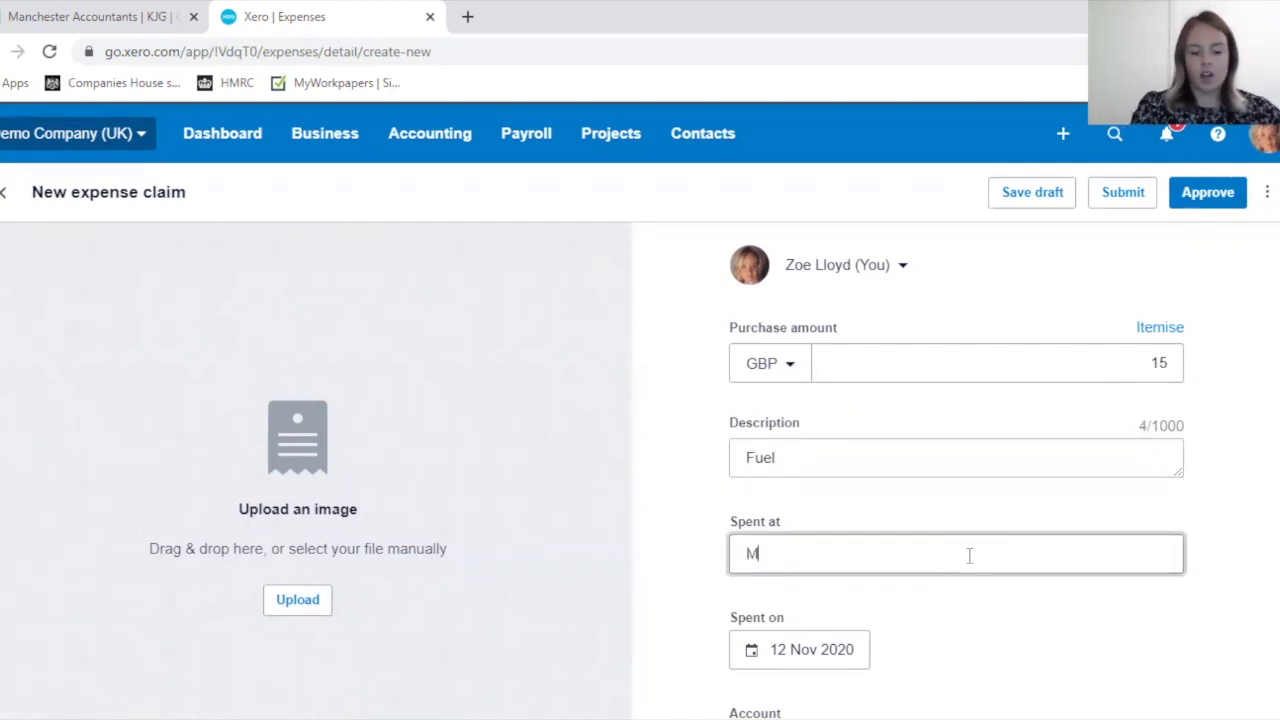
text(FG)
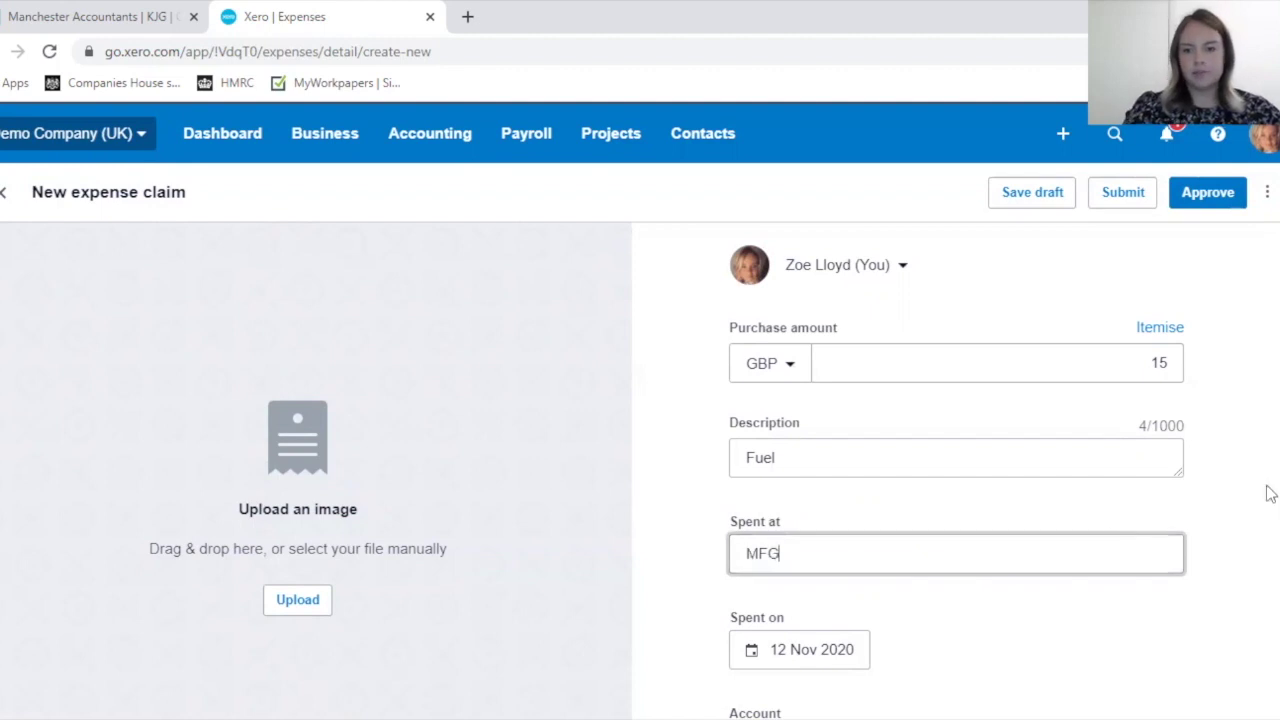
- Set the expense's spent-on date to 12 Oct 2020 and its account to 493 - Travel - National
scroll(760, 563, down, 2)
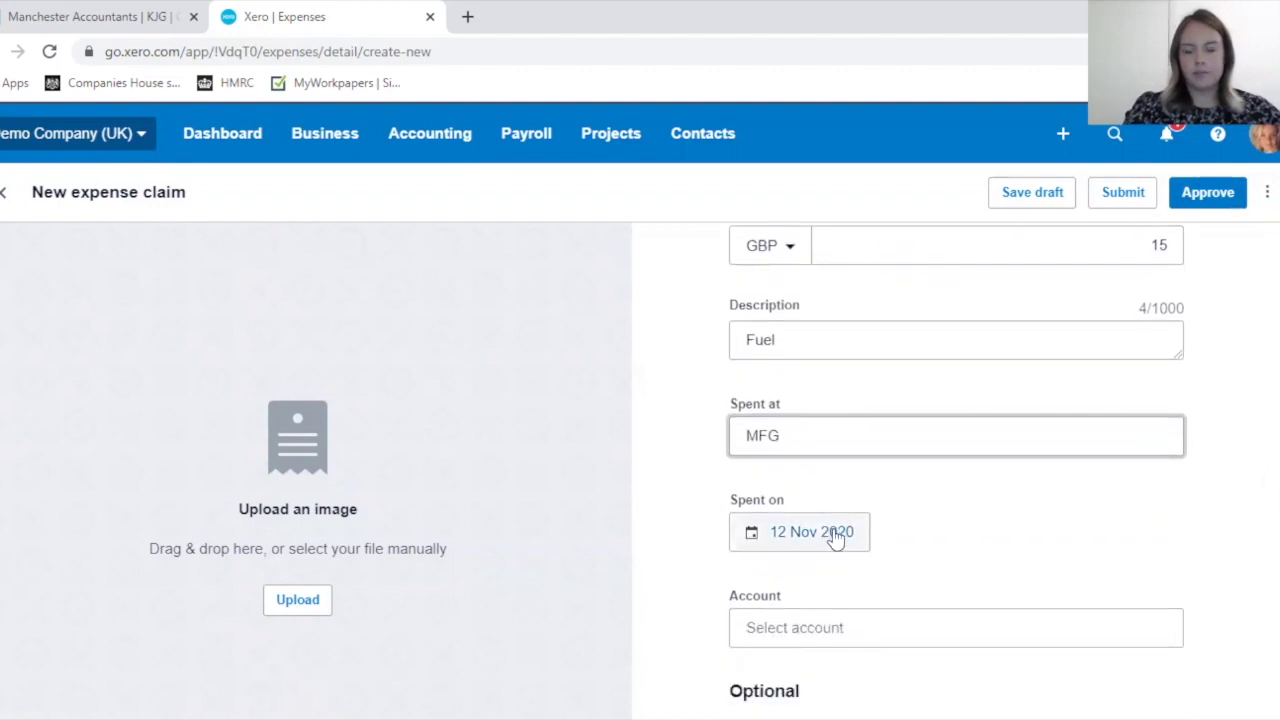
click(834, 537)
click(752, 224)
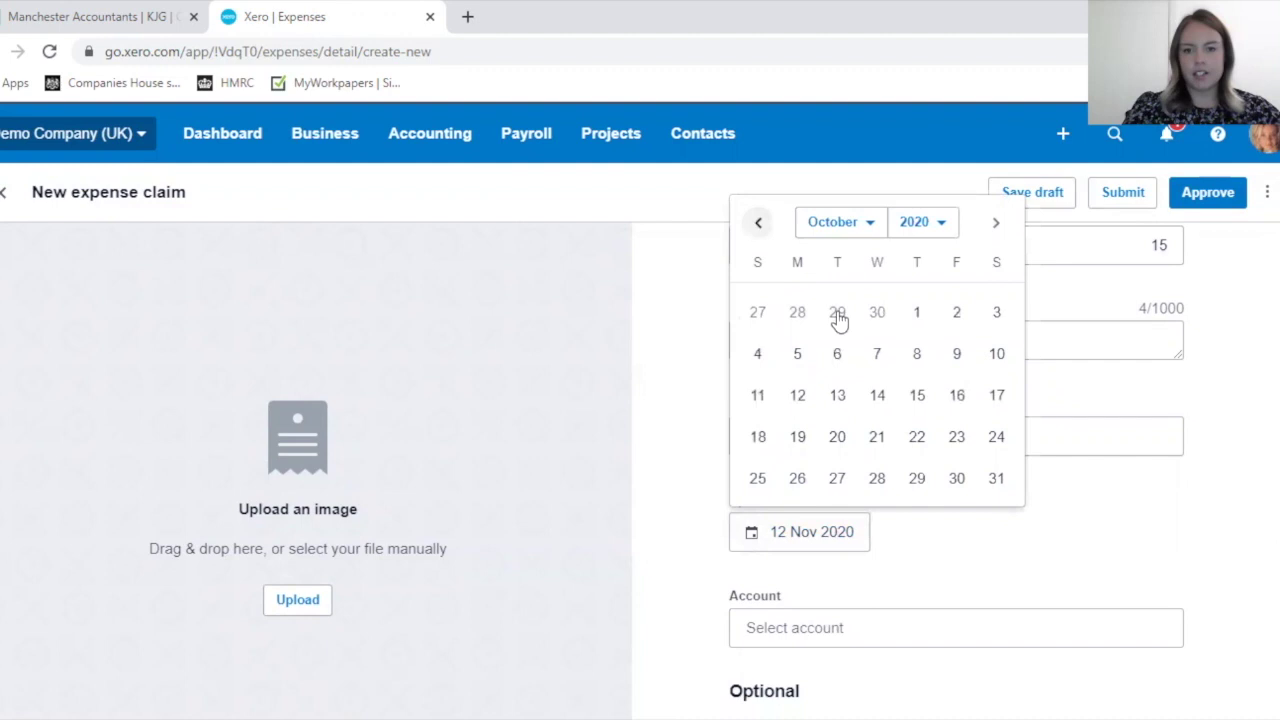
click(798, 394)
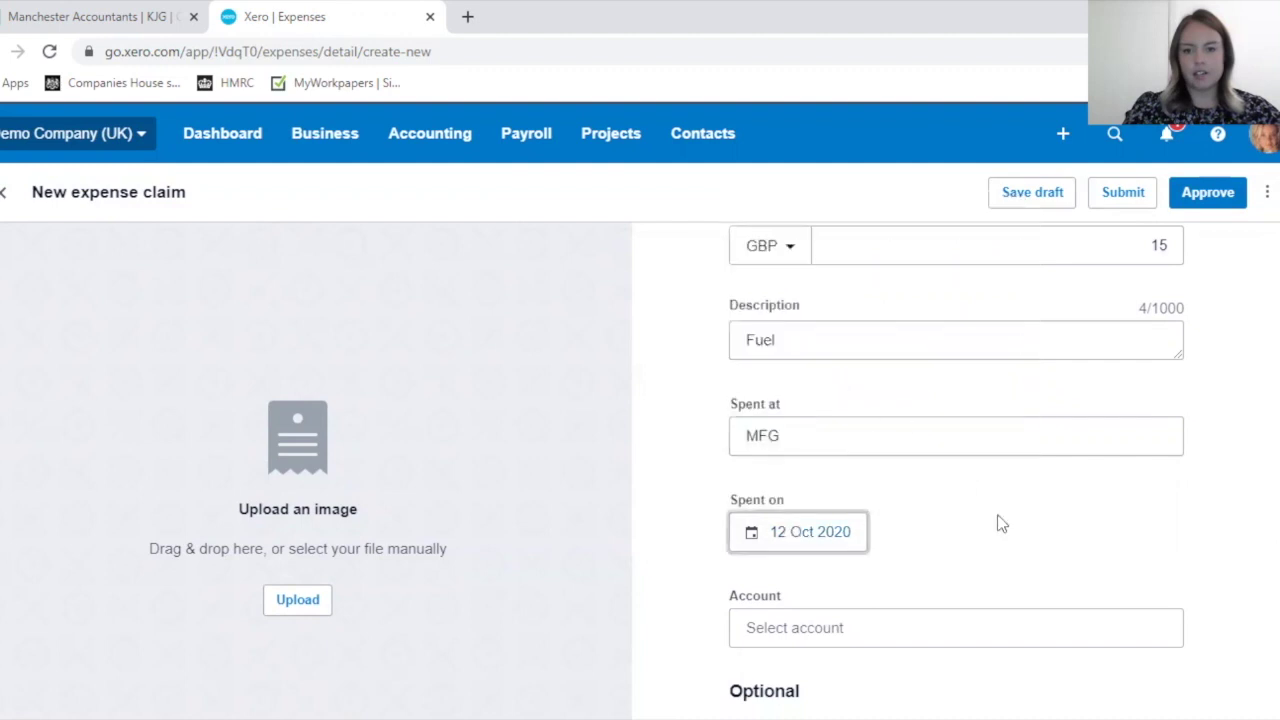
click(951, 626)
text(tra)
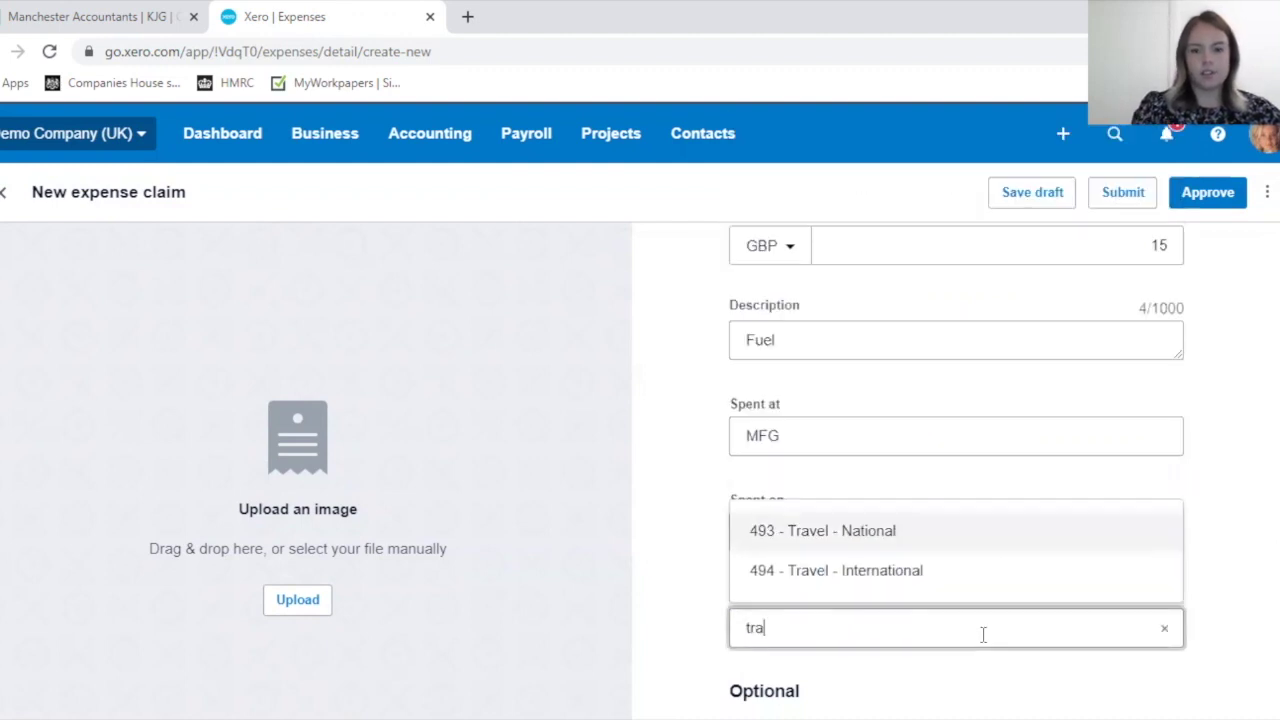
click(909, 538)
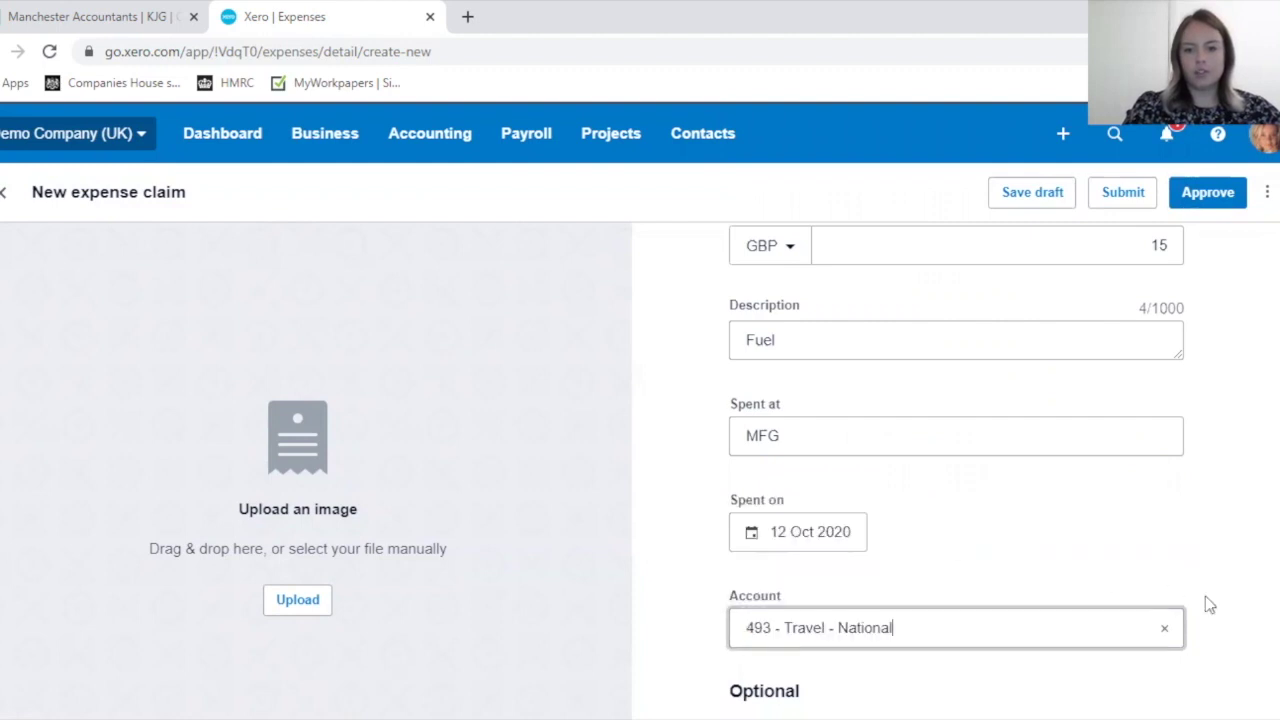
- Set the optional region of the expense claim to North
scroll(1168, 578, down, 1)
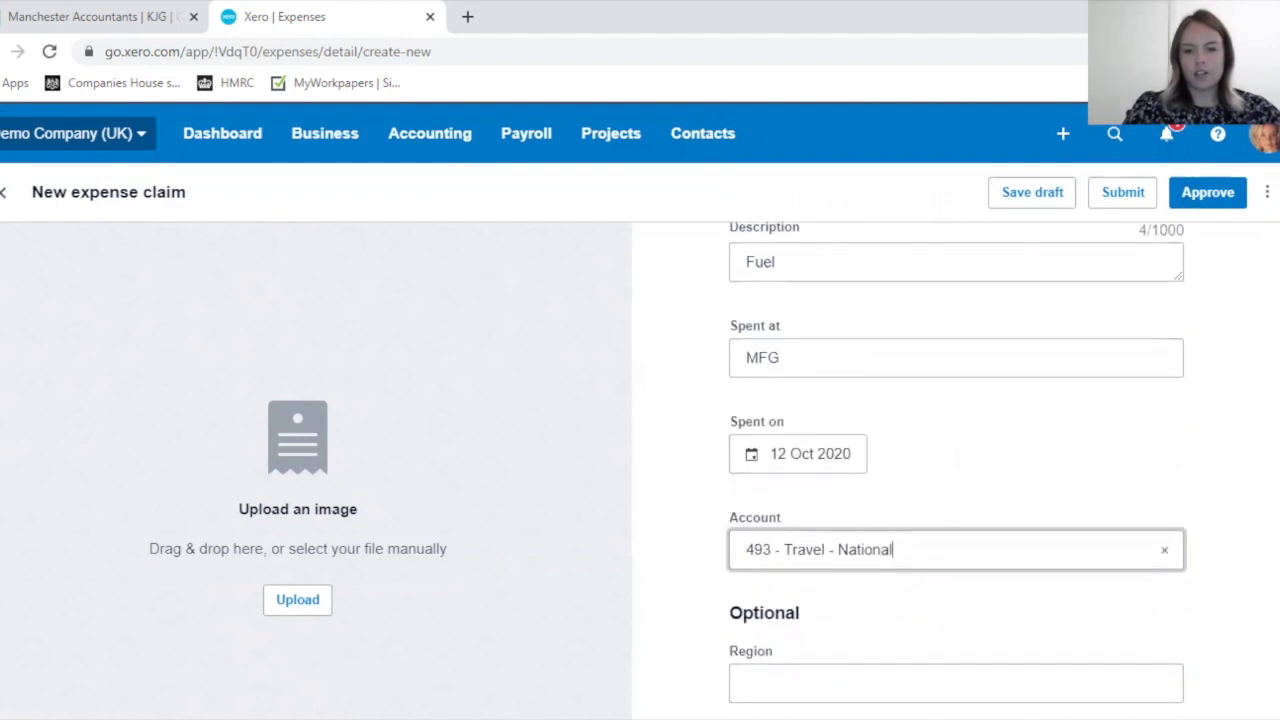
scroll(957, 470, down, 2)
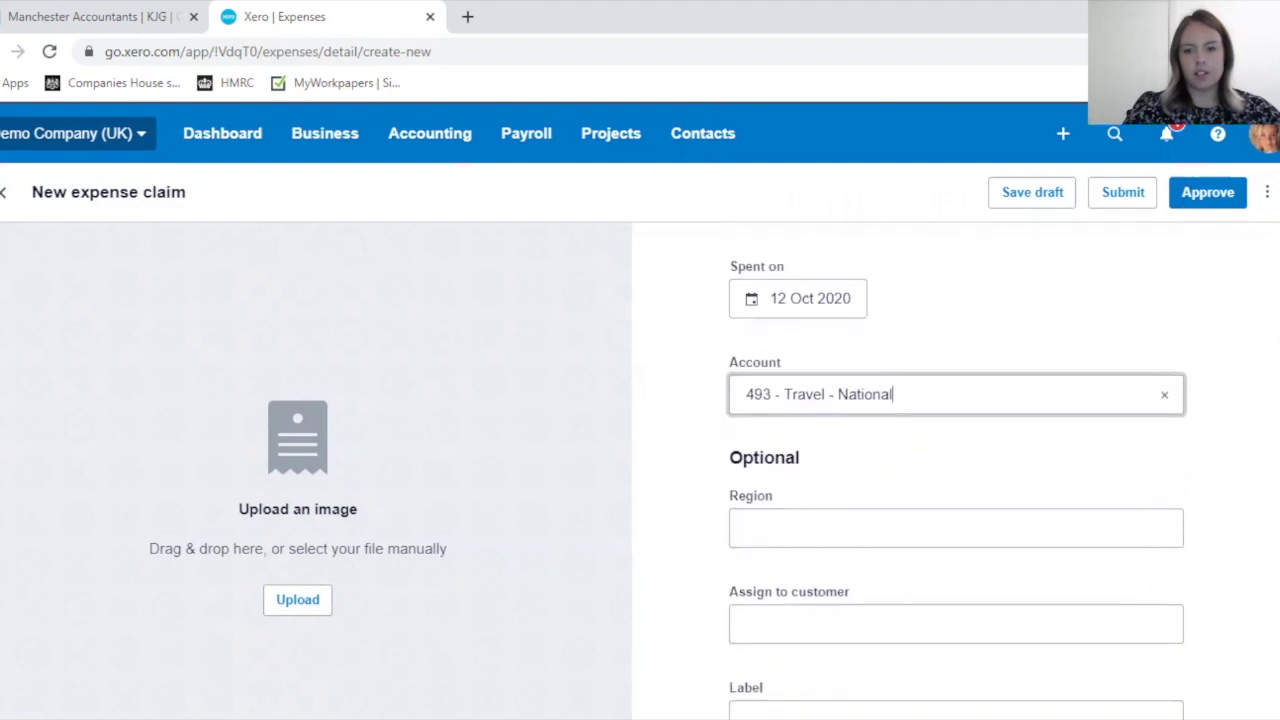
scroll(973, 500, down, 1)
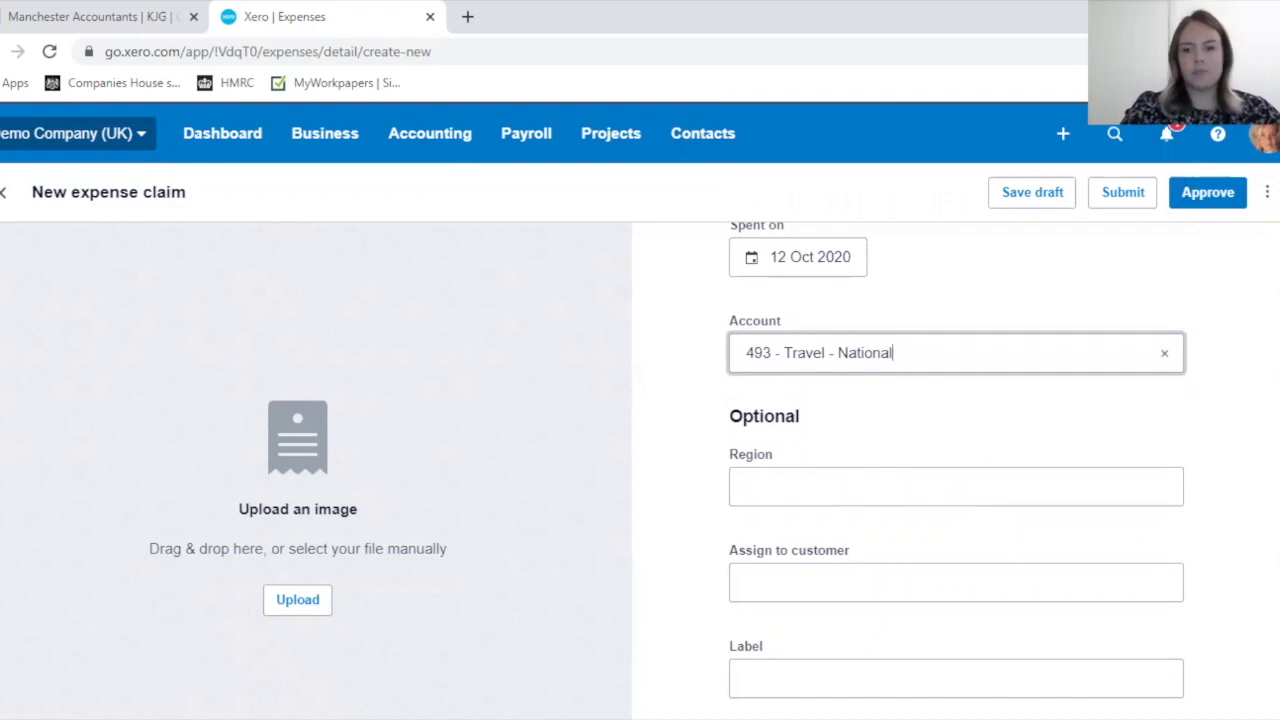
scroll(957, 461, down, 1)
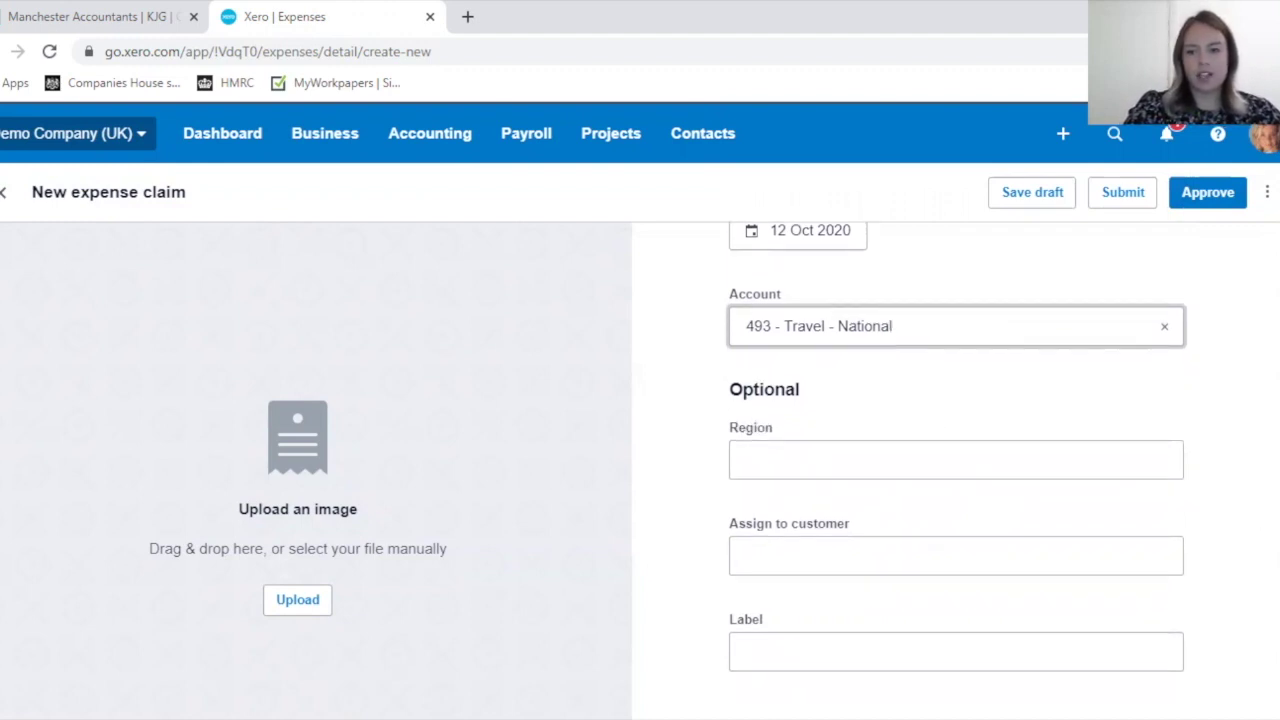
scroll(1017, 491, down, 1)
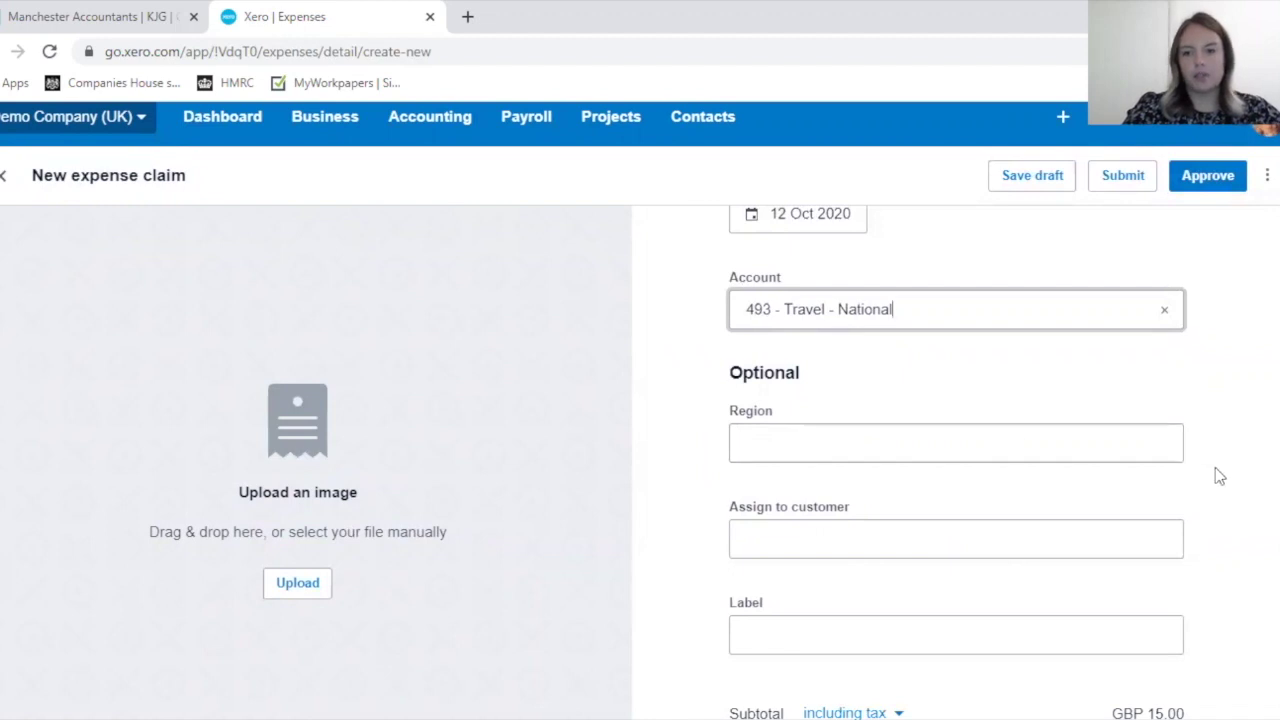
click(858, 436)
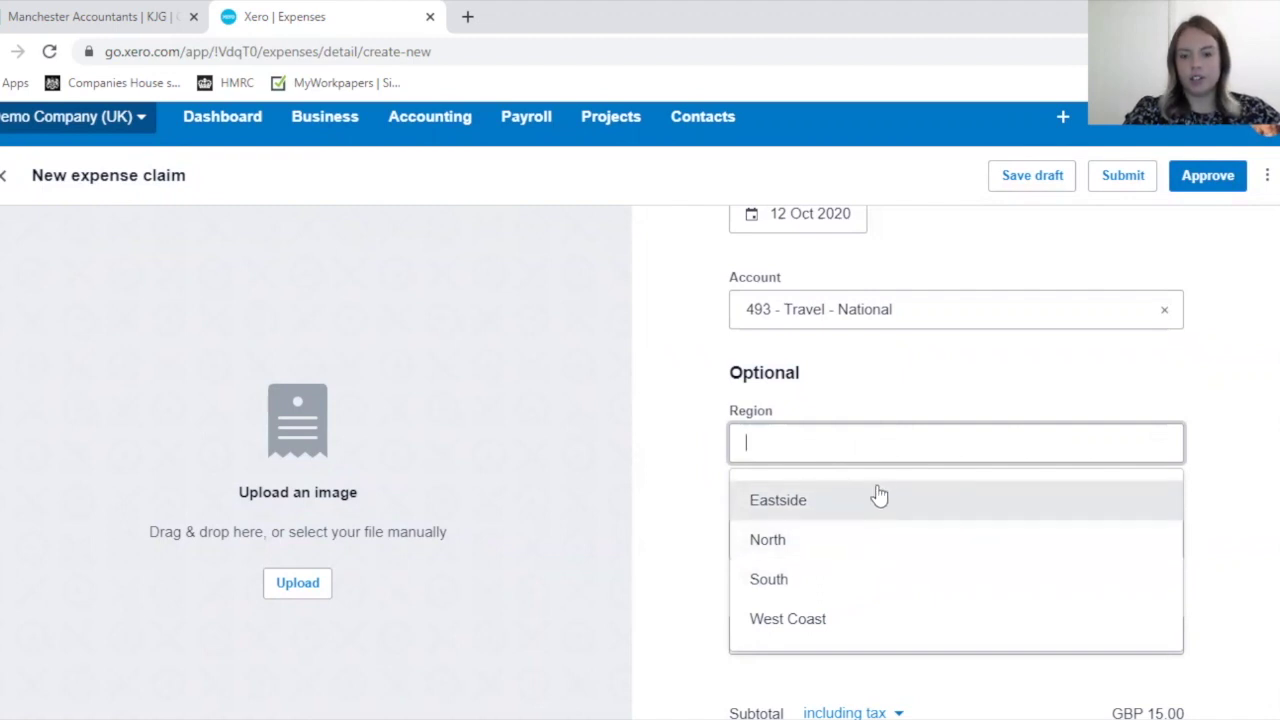
click(791, 549)
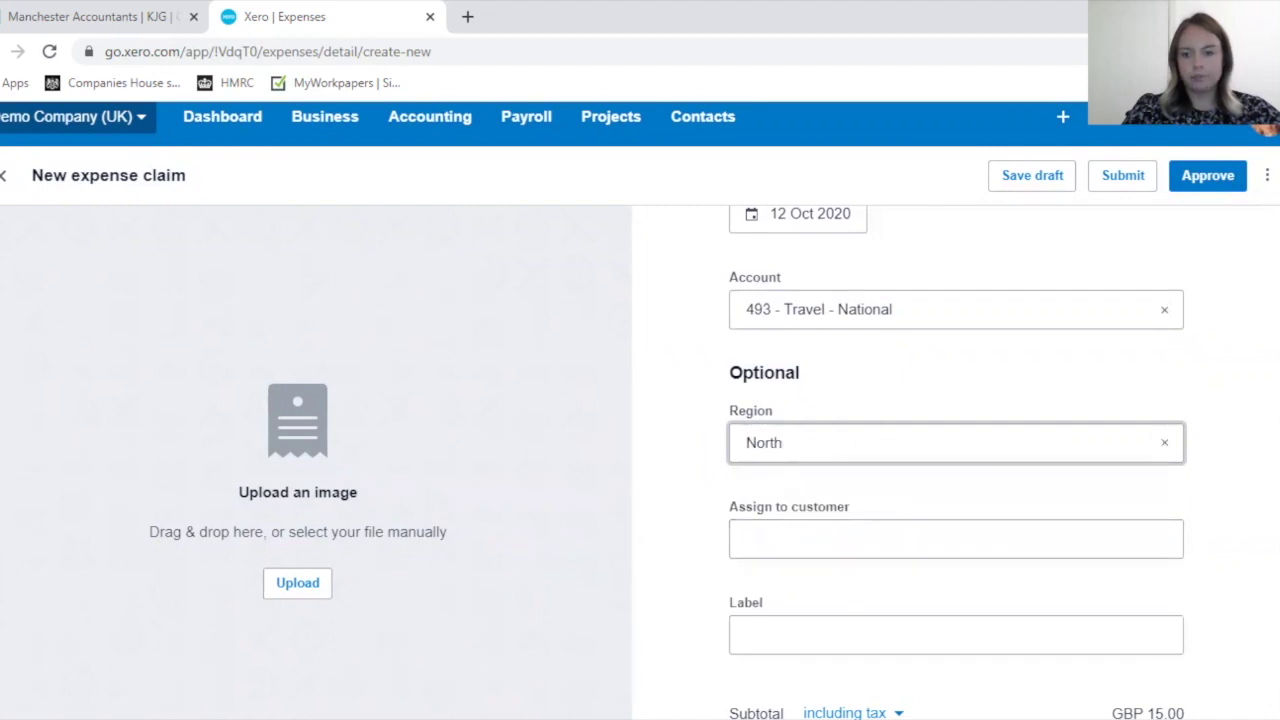
- Assign the expense to the customer Truxton Property Management
scroll(714, 508, down, 1)
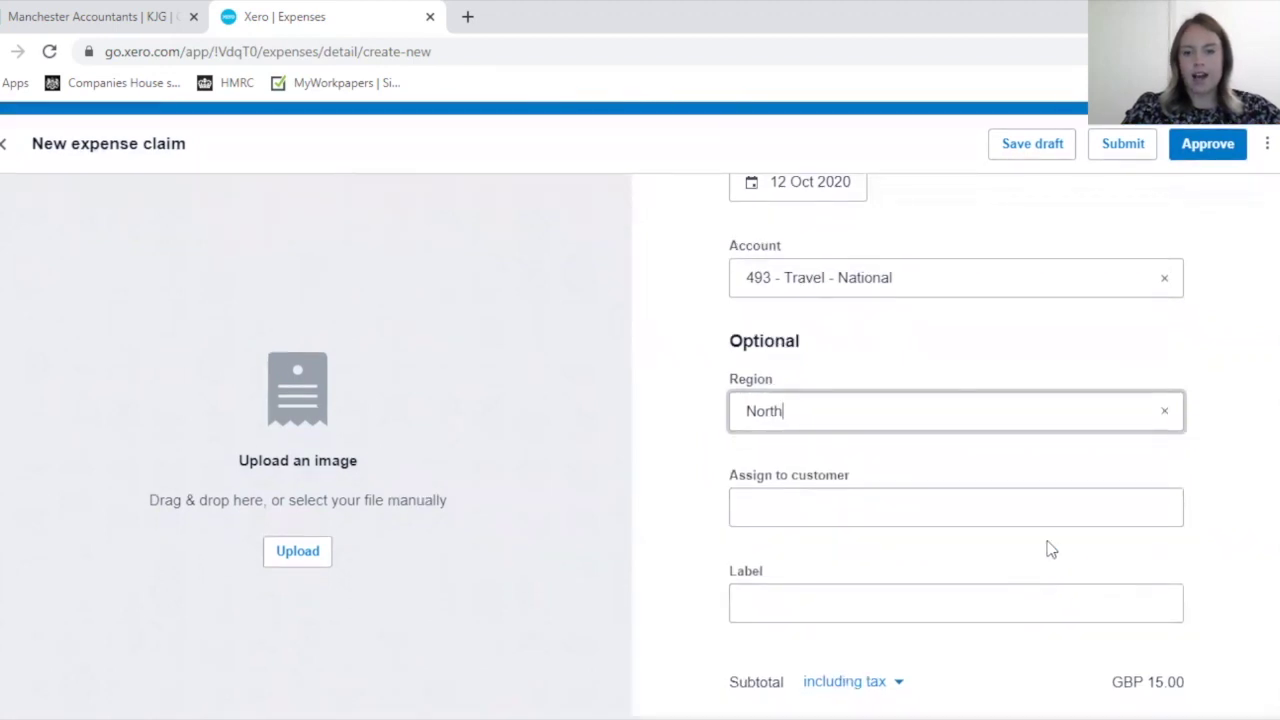
click(787, 512)
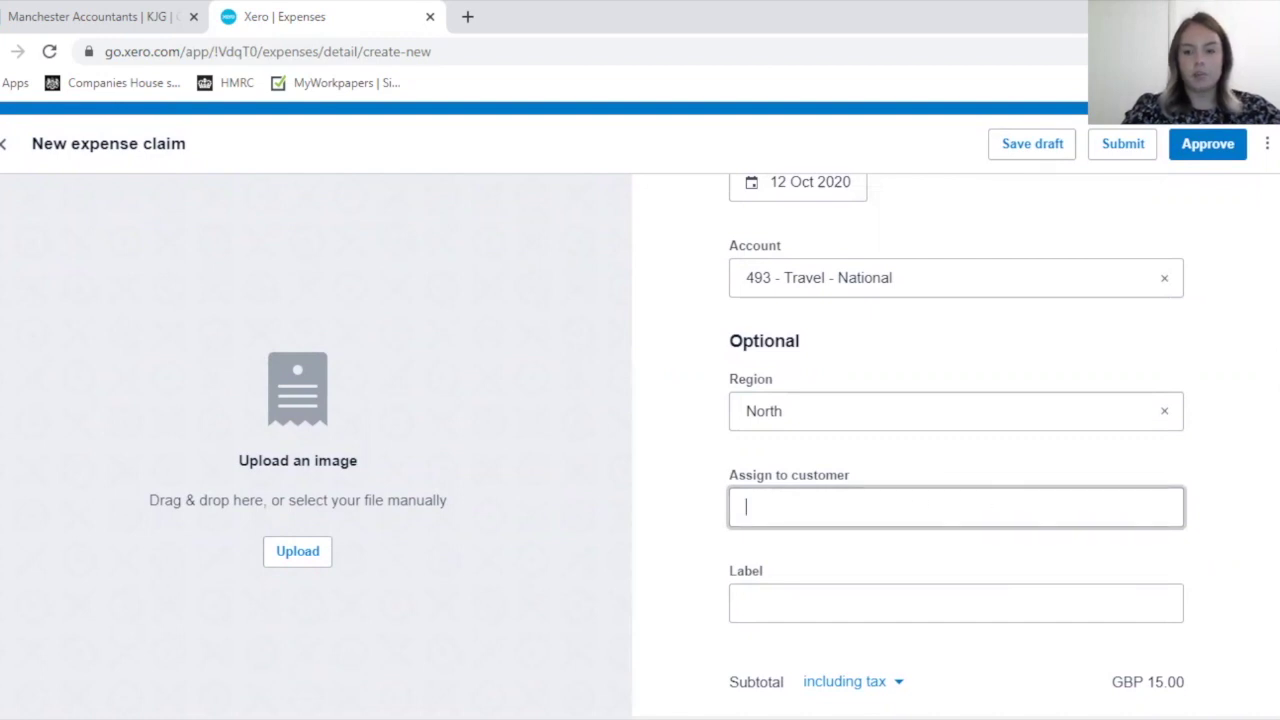
scroll(957, 445, down, 1)
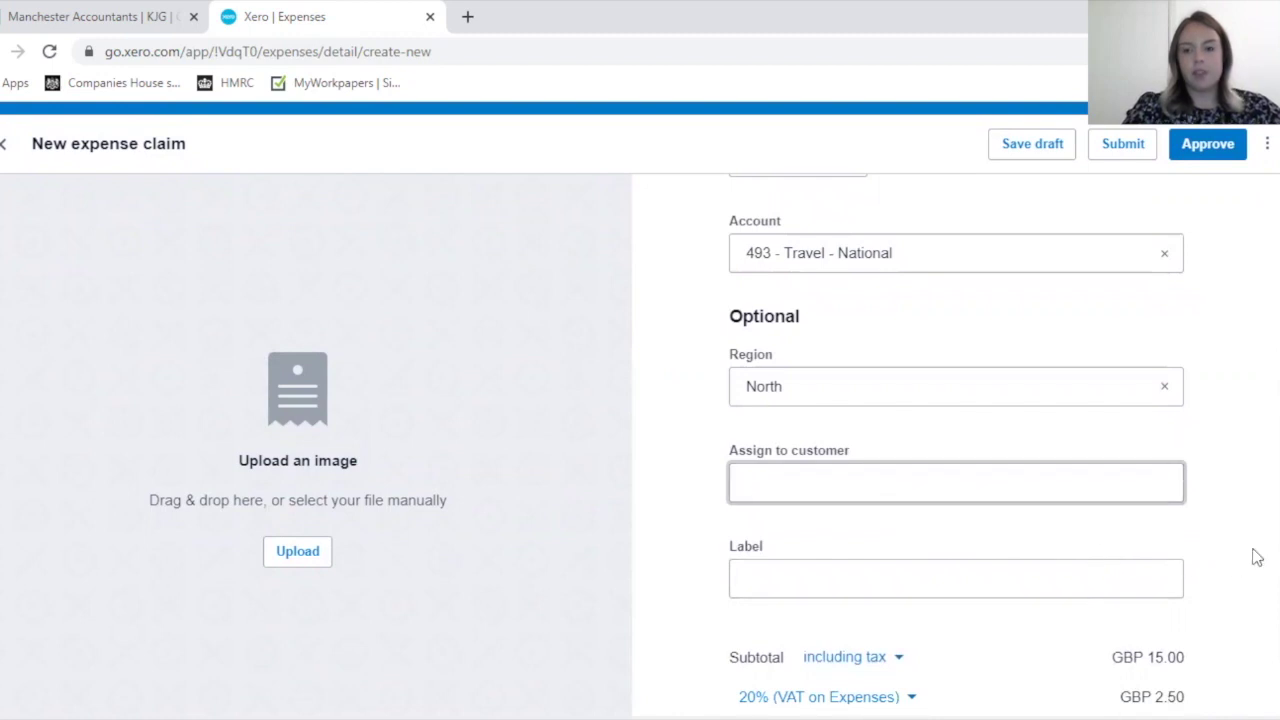
scroll(1063, 534, down, 1)
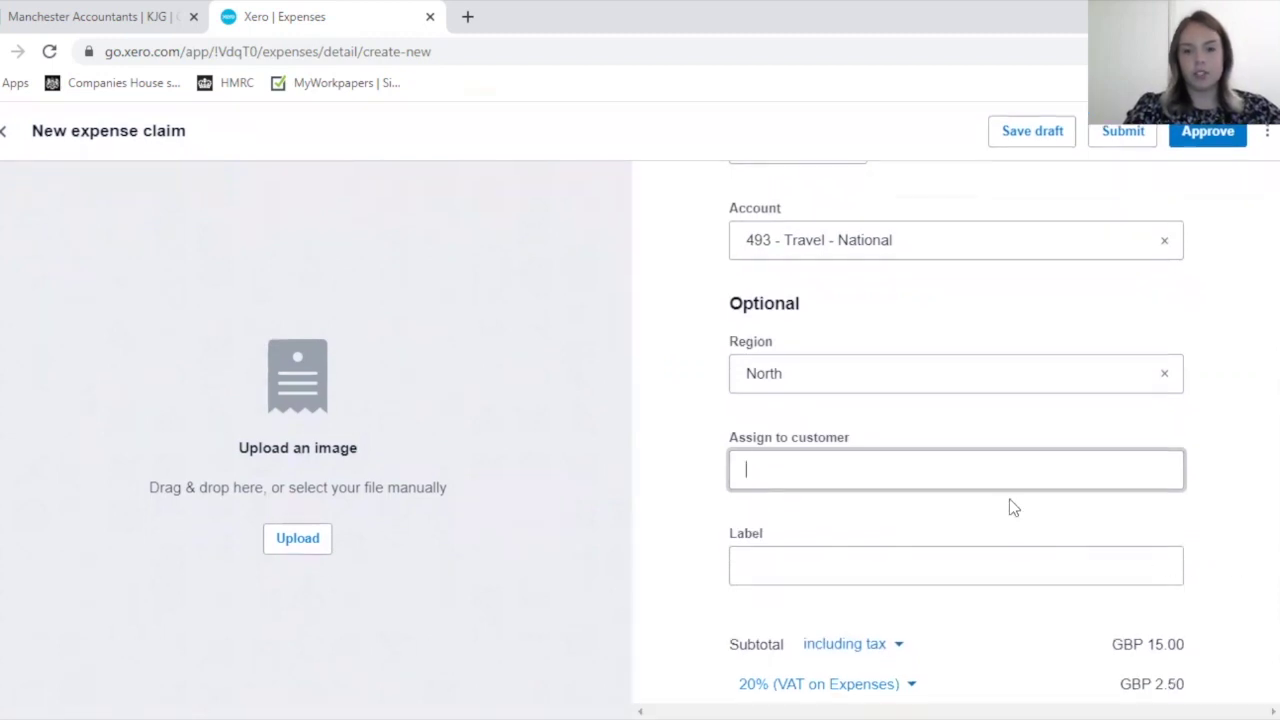
text(r)
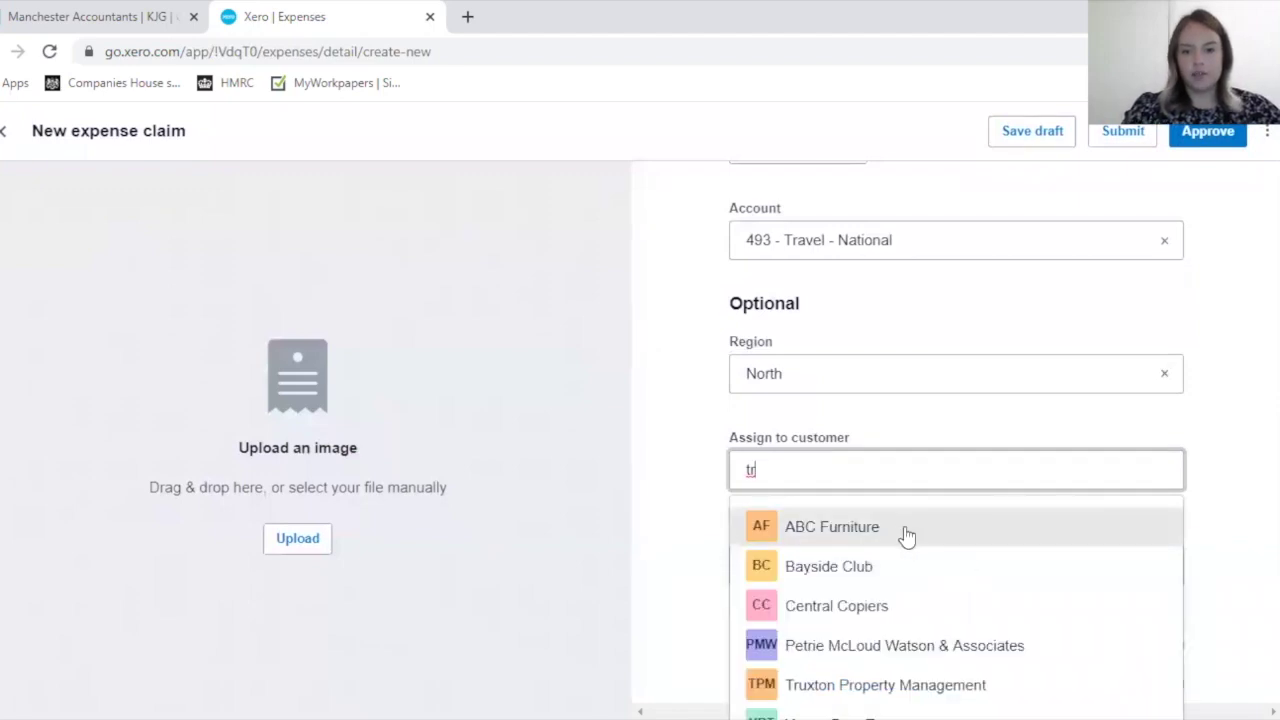
click(829, 686)
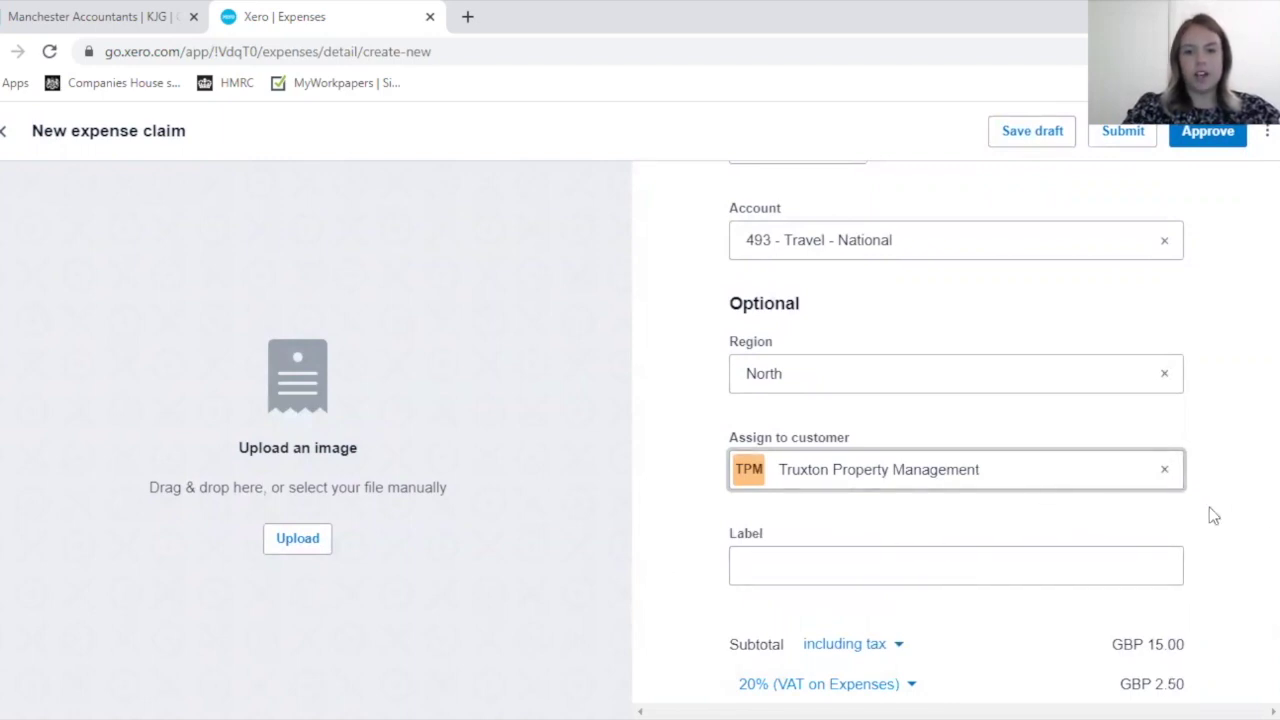
- Attach the "Expense Claim Fuel" receipt image from the Pictures folder to the claim
scroll(955, 420, up, 1)
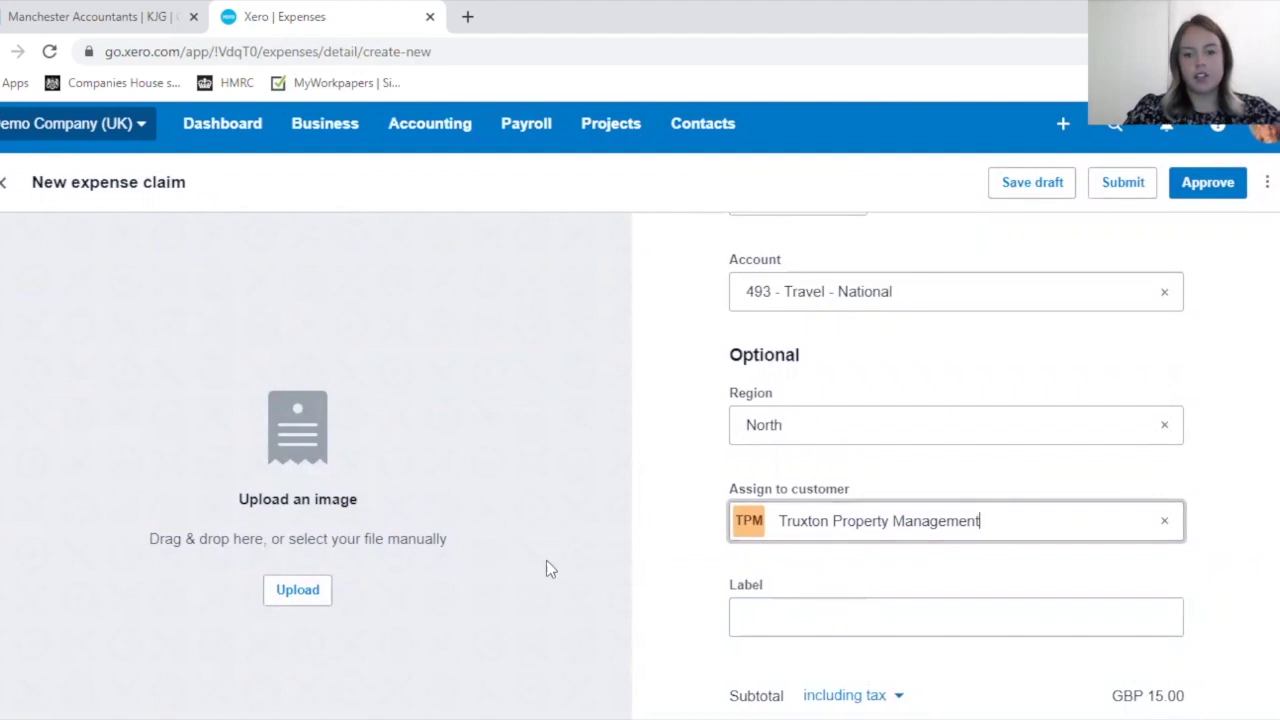
click(297, 592)
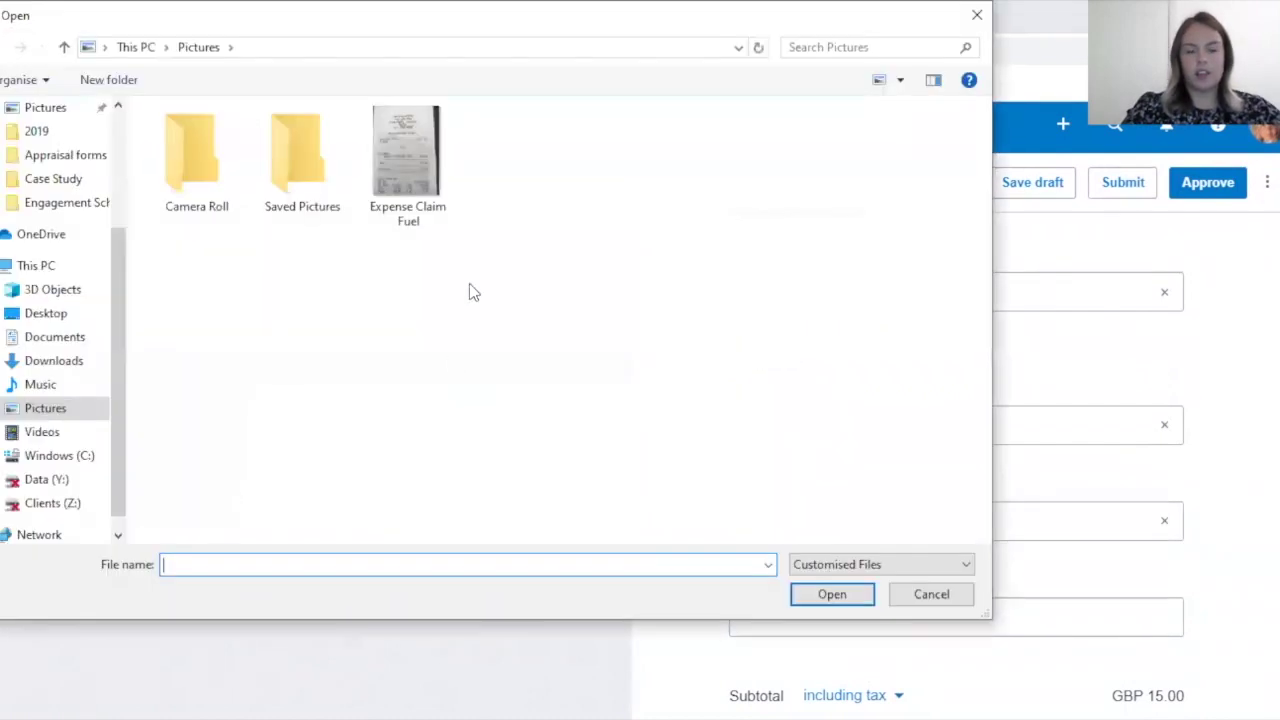
click(418, 188)
double_click(422, 190)
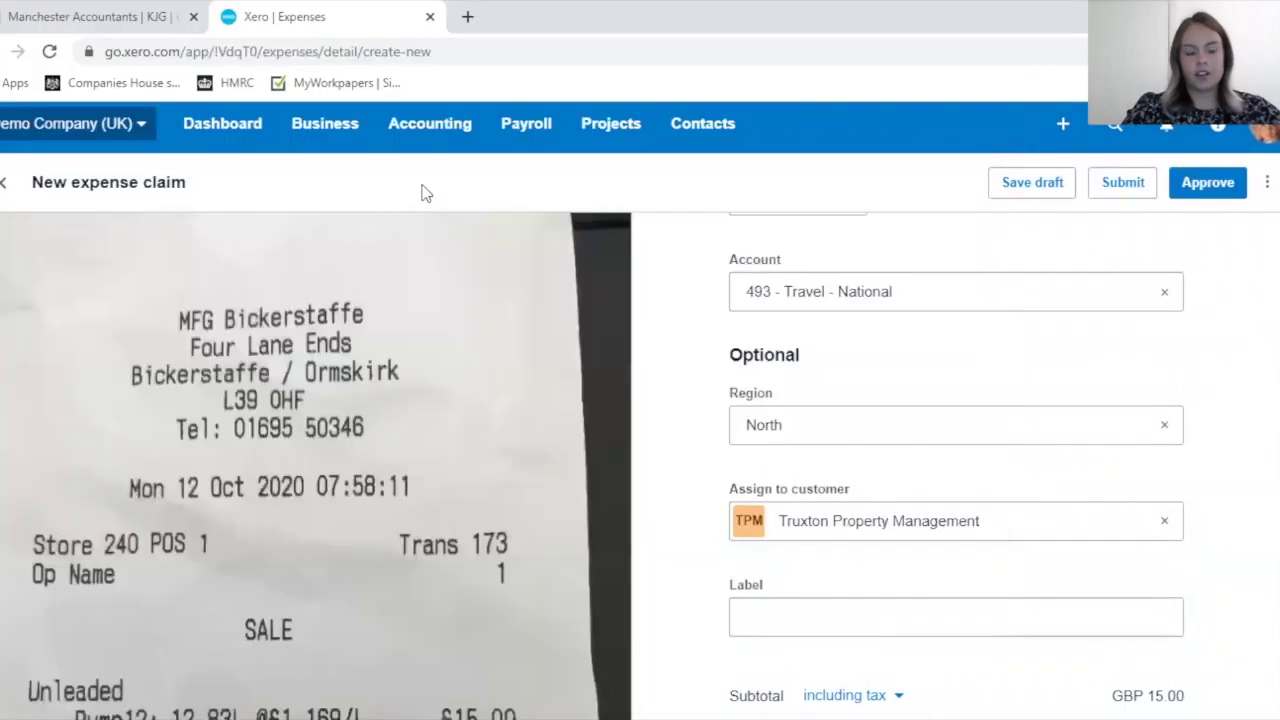
- Check the attached fuel receipt against the claim's amount, supplier, date, account and VAT details
scroll(310, 472, down, 3)
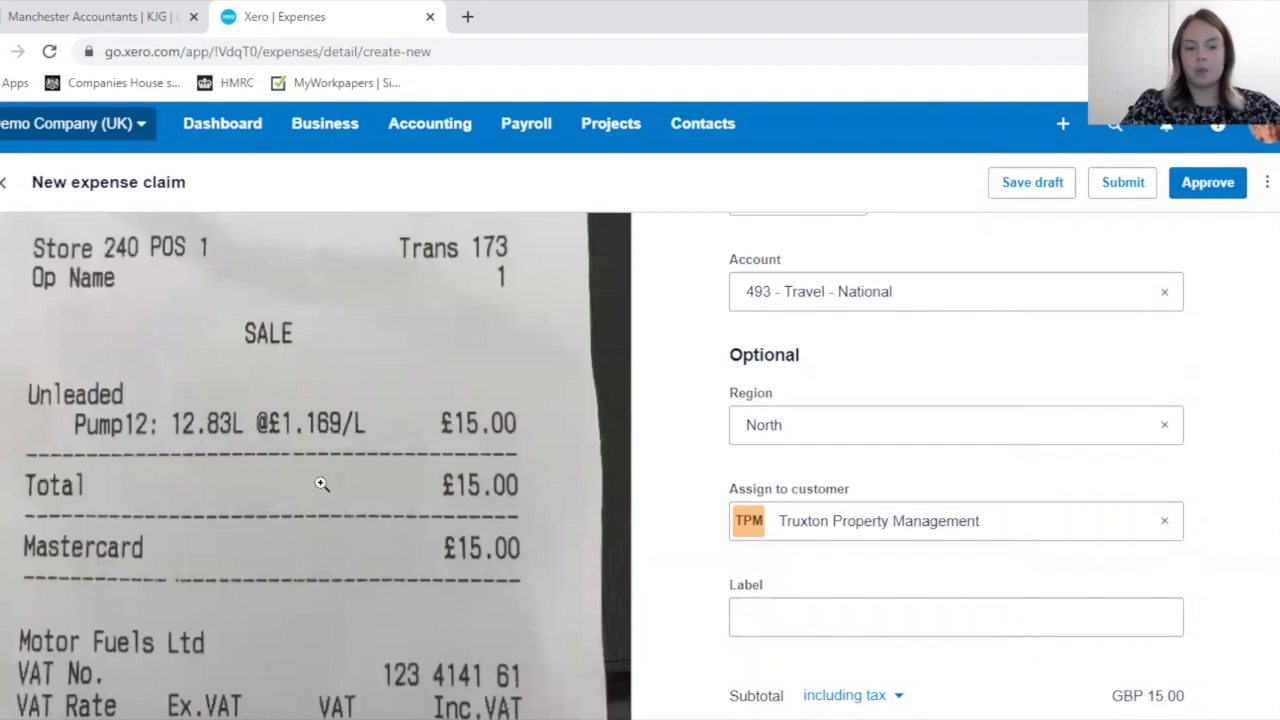
scroll(271, 471, down, 2)
scroll(228, 396, down, 1)
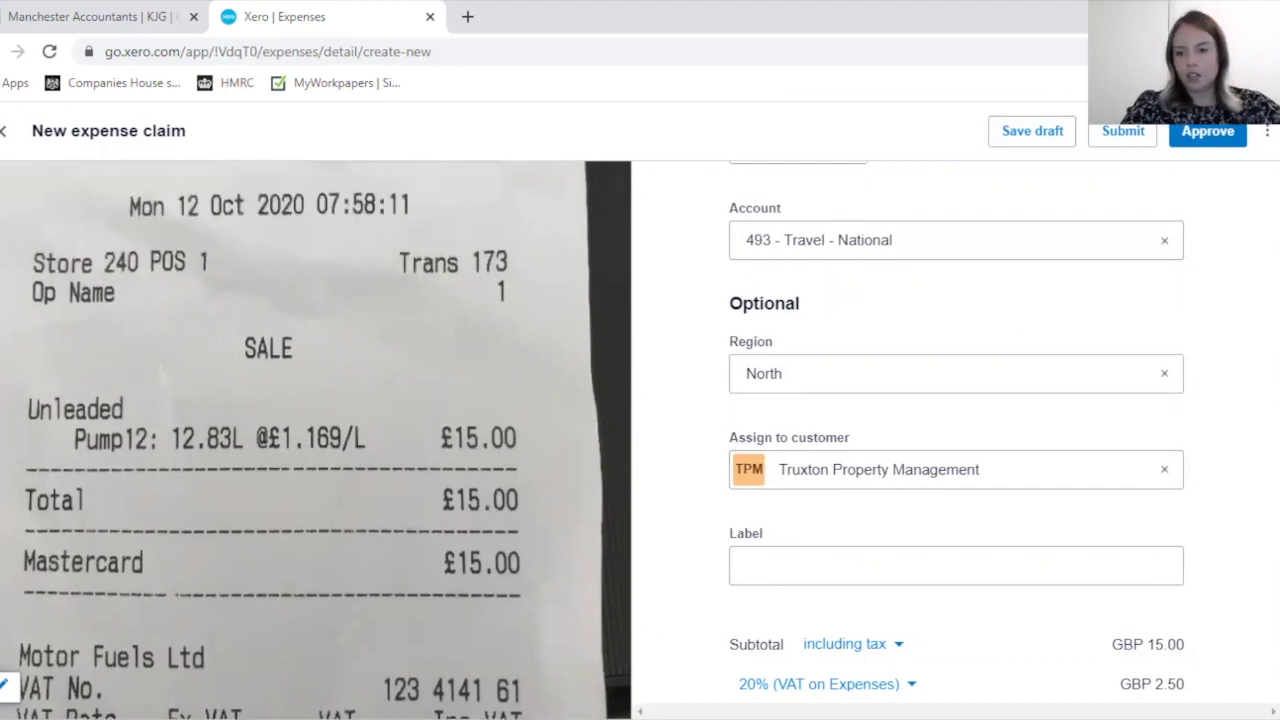
scroll(956, 432, down, 1)
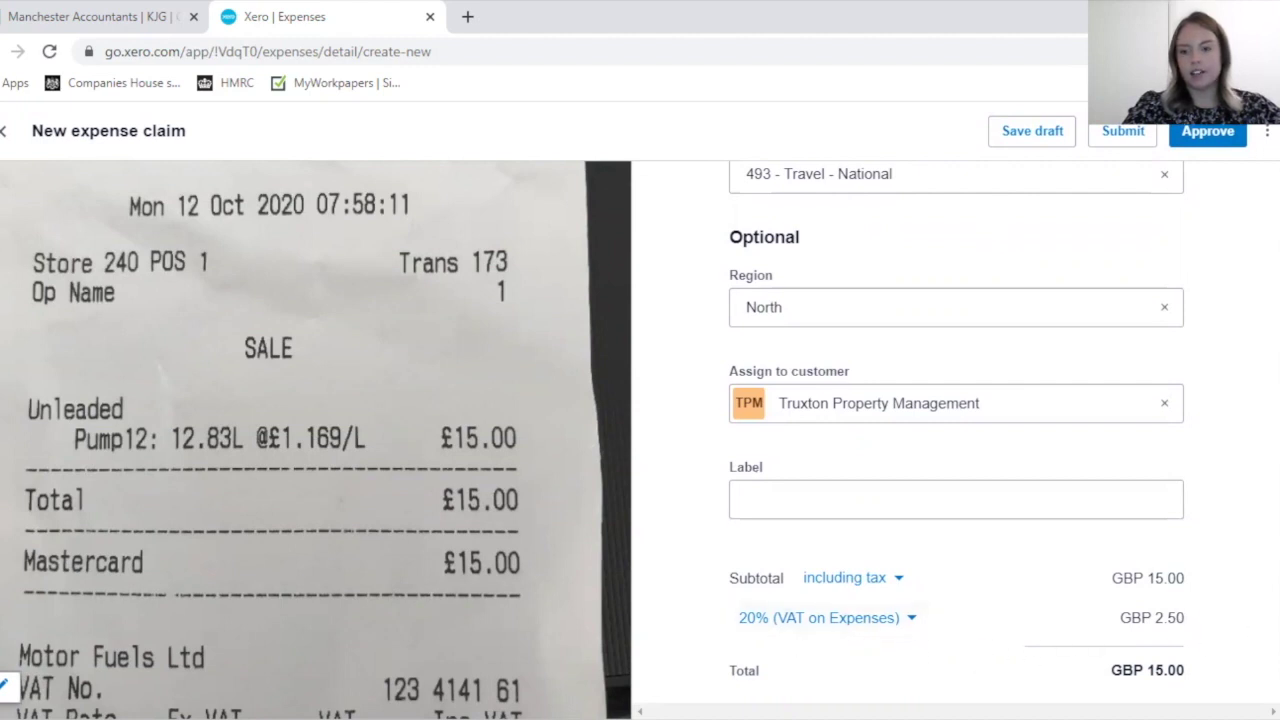
scroll(956, 430, up, 5)
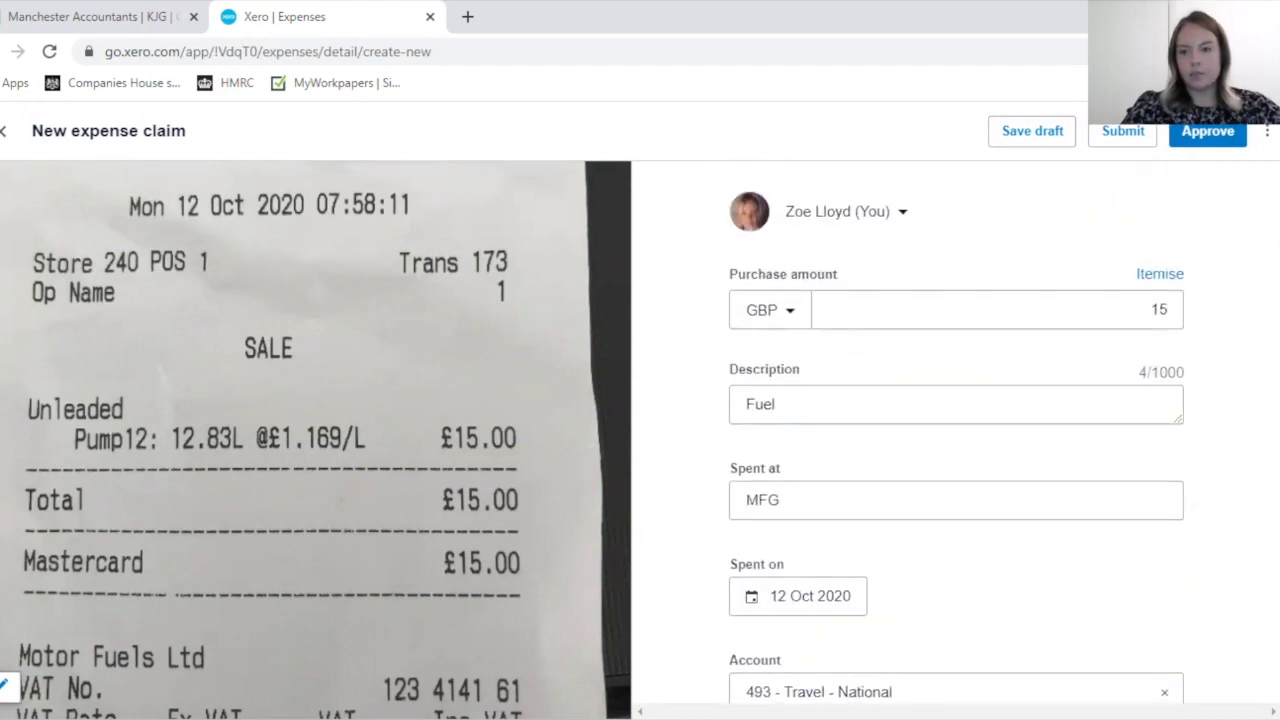
scroll(640, 410, up, 1)
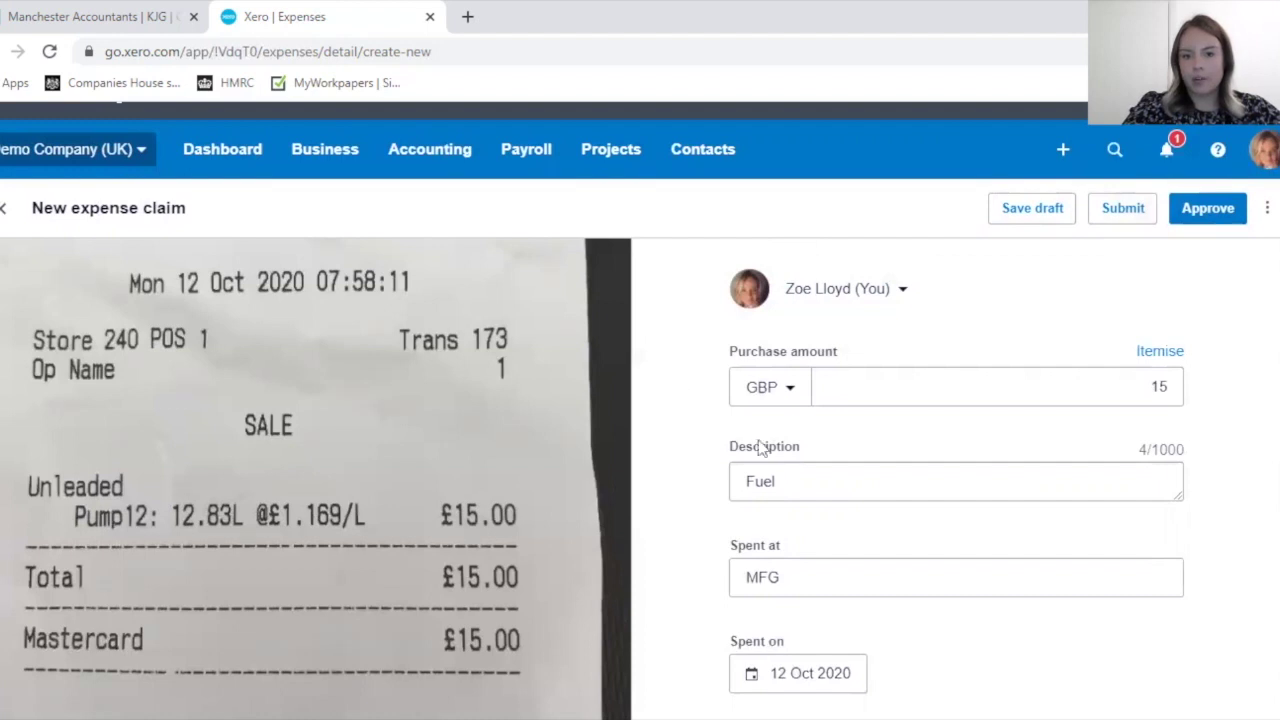
scroll(1270, 440, down, 1)
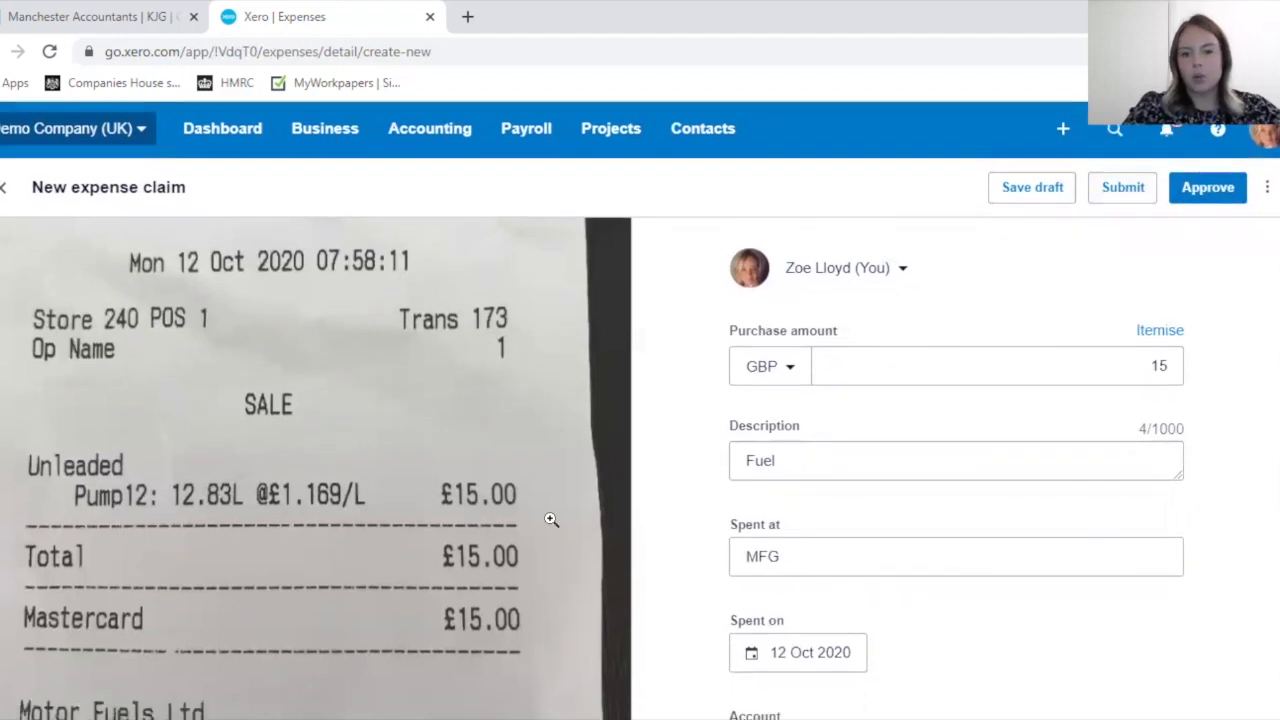
- Review the completed details of the new fuel expense claim and submit it for approval
scroll(957, 526, down, 2)
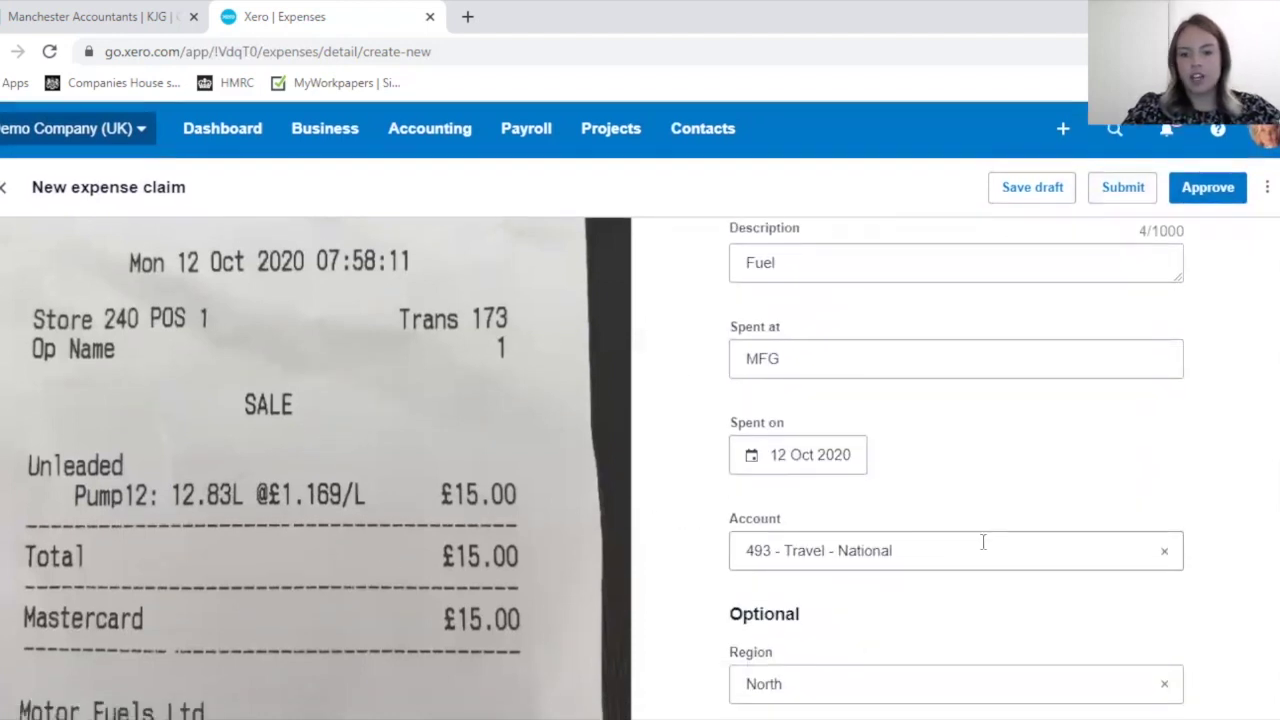
scroll(983, 544, down, 3)
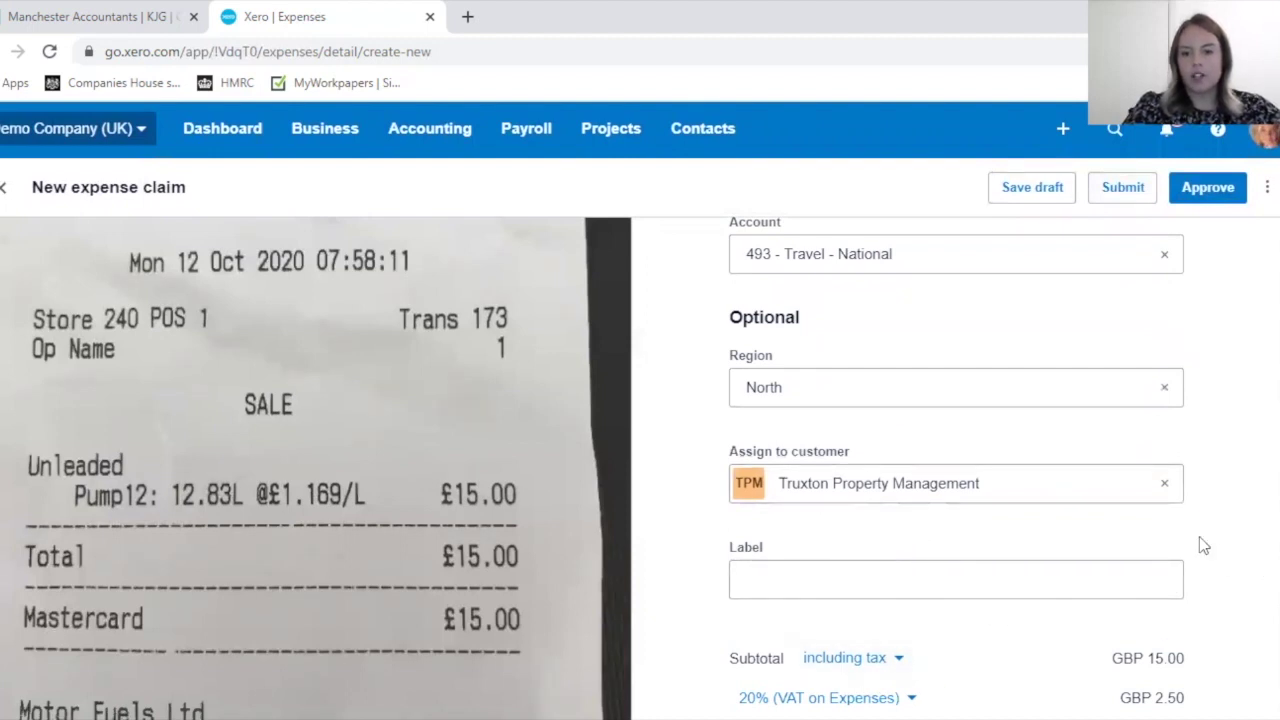
scroll(1160, 514, up, 4)
scroll(1008, 505, up, 1)
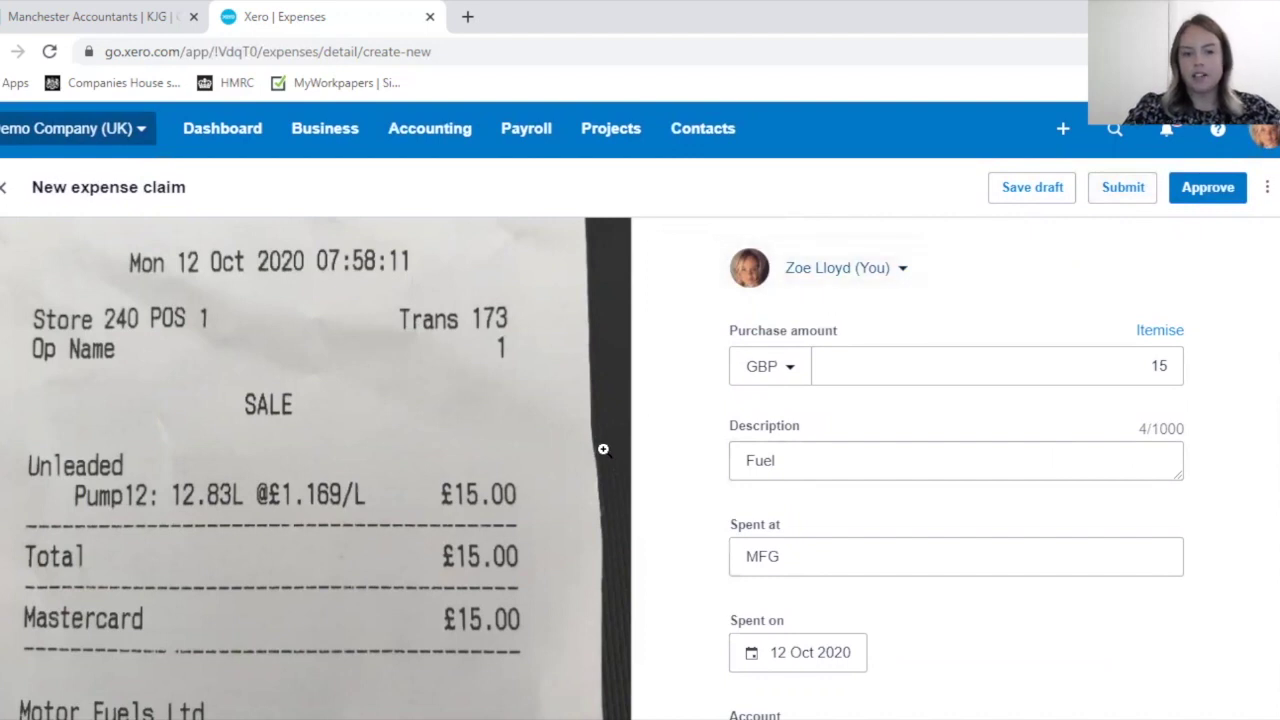
click(1127, 190)
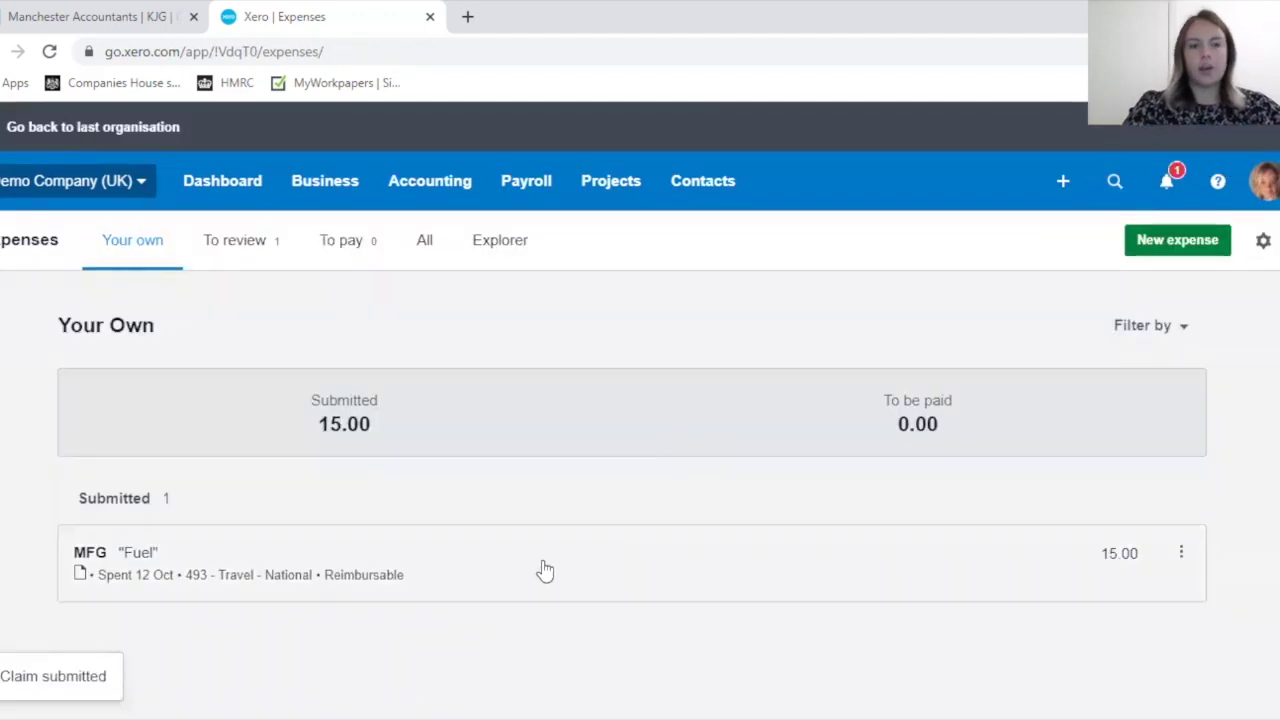
- Open the submitted MFG fuel claim among the expenses awaiting review and check its receipt, account, region, customer and VAT
click(237, 250)
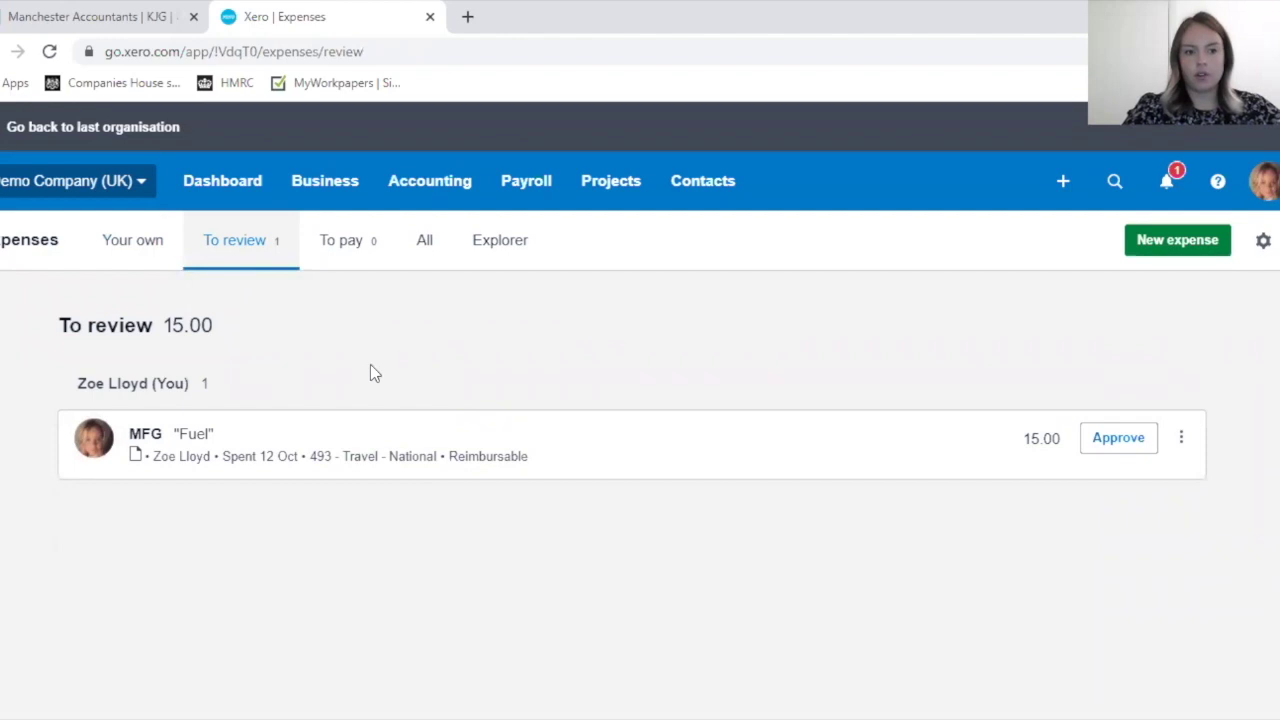
click(265, 457)
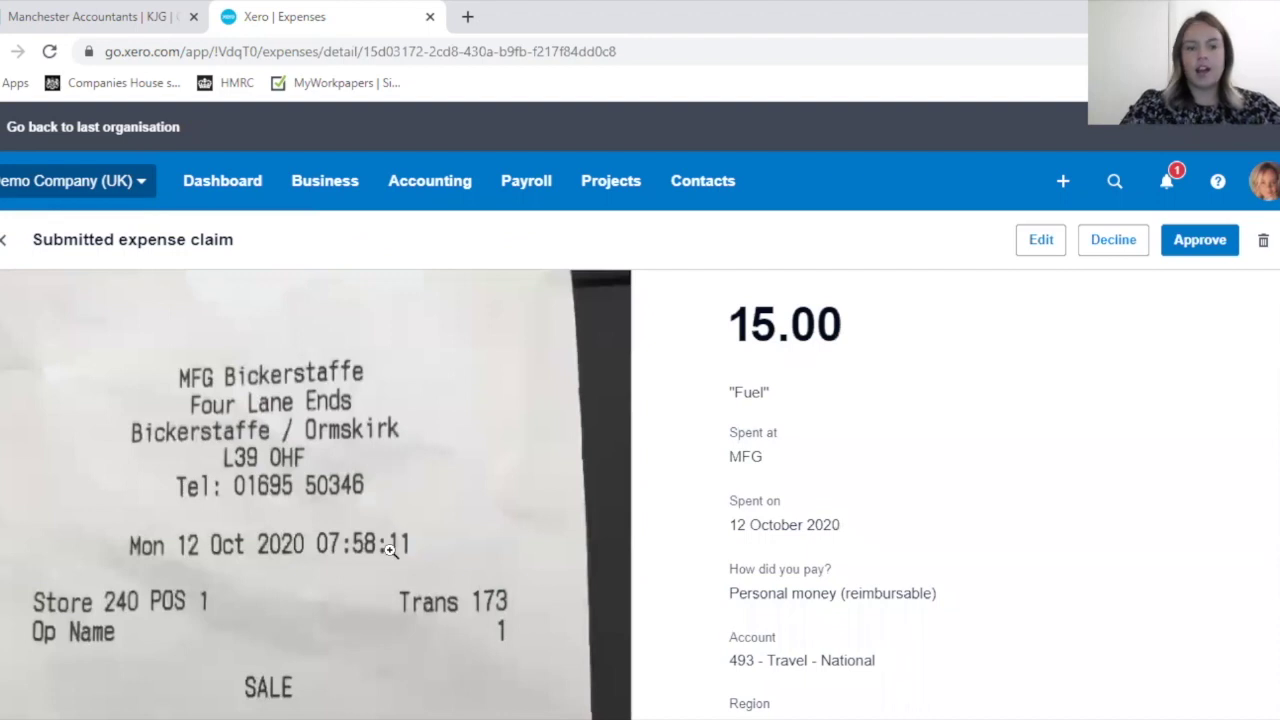
scroll(395, 548, down, 2)
scroll(300, 450, down, 1)
scroll(806, 402, down, 1)
scroll(894, 423, down, 1)
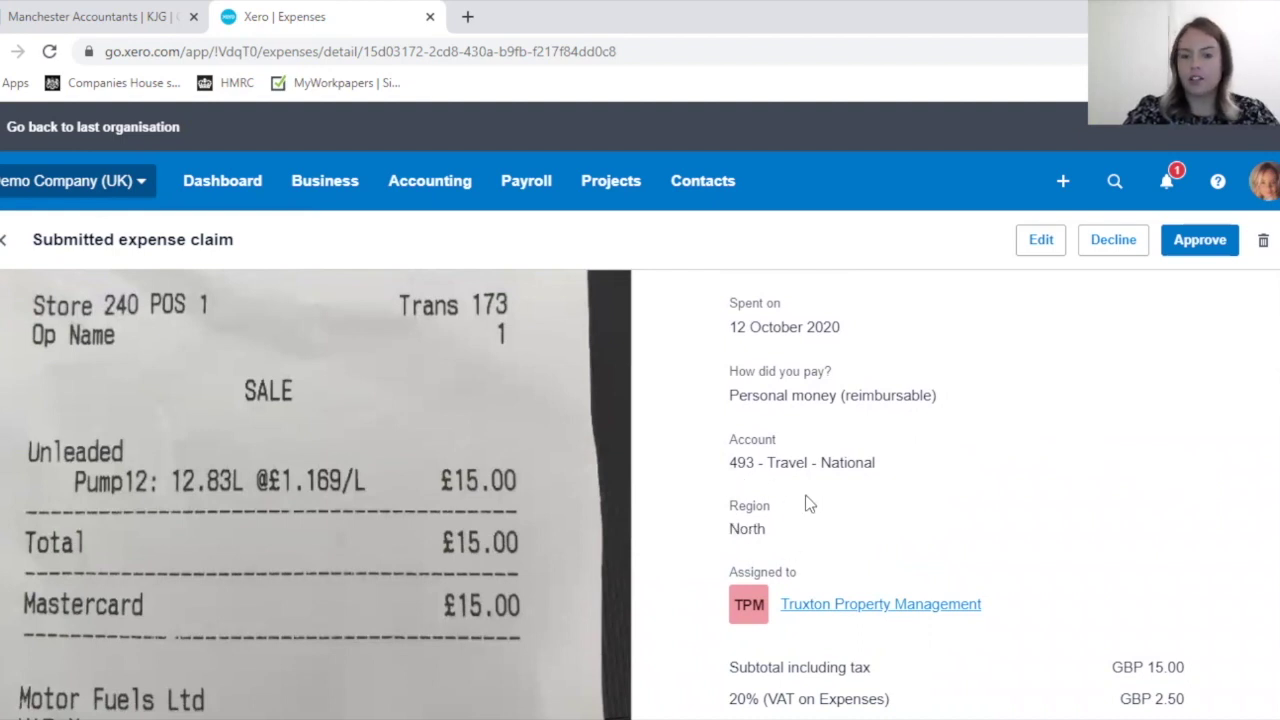
scroll(1165, 494, down, 1)
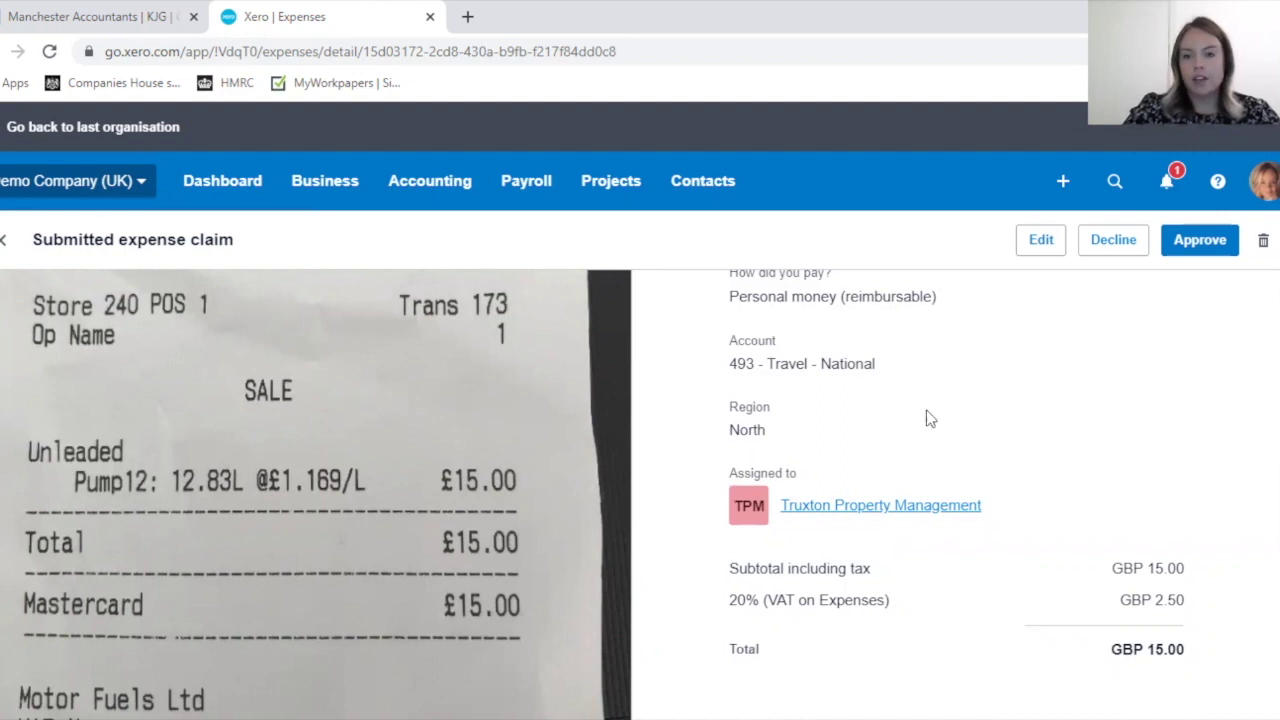
- Edit the submitted fuel claim to remove the assigned customer, and approve the claim
click(1030, 241)
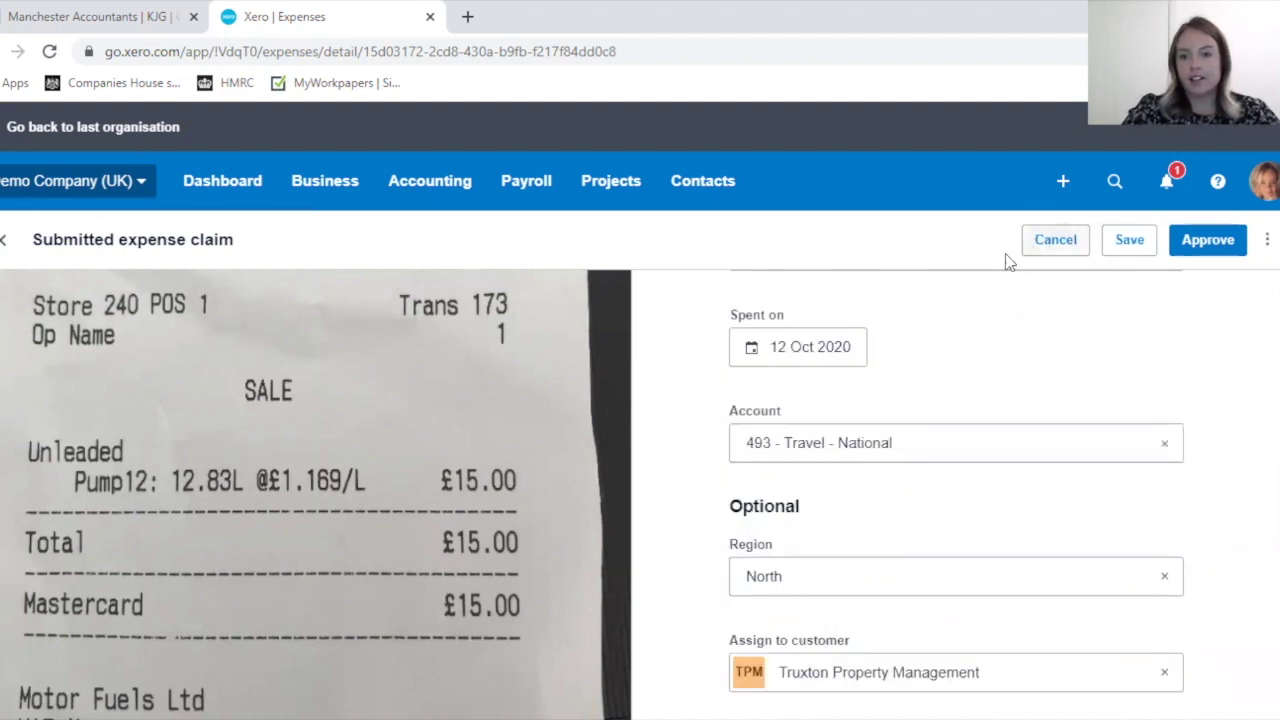
scroll(1160, 518, down, 3)
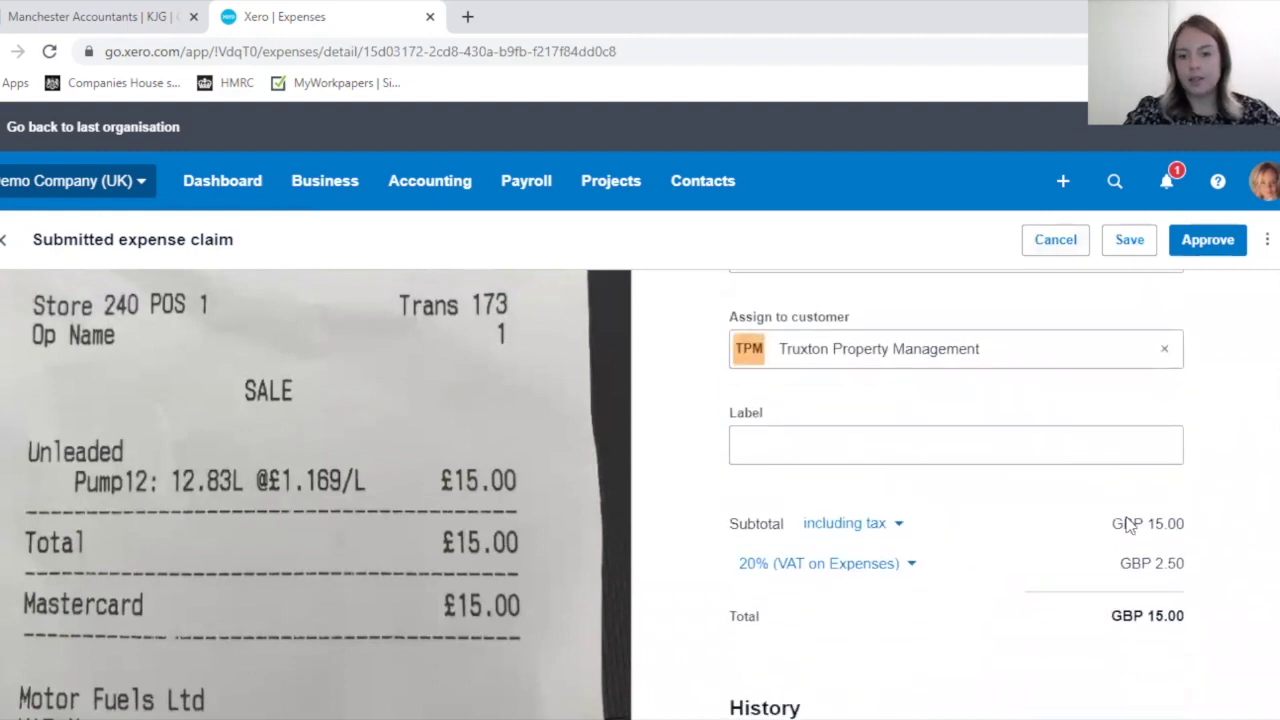
scroll(1005, 415, up, 1)
scroll(1005, 415, up, 1)
click(930, 447)
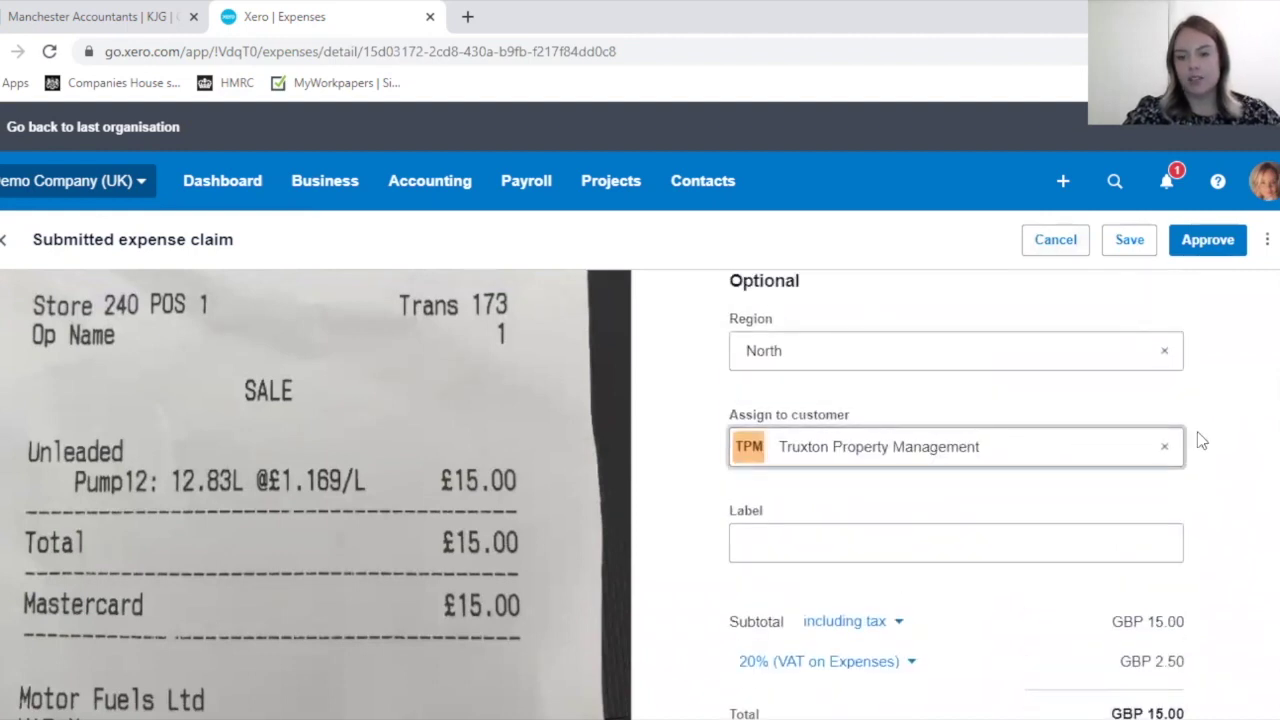
click(1092, 451)
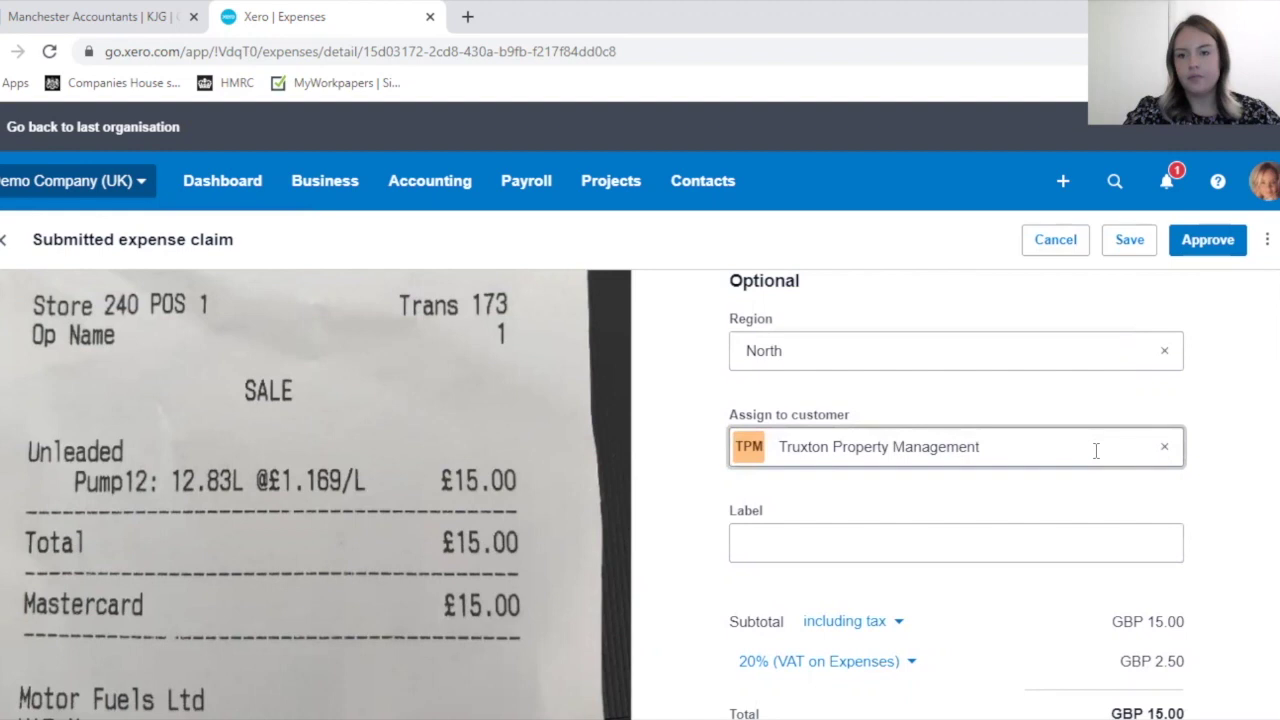
click(1164, 447)
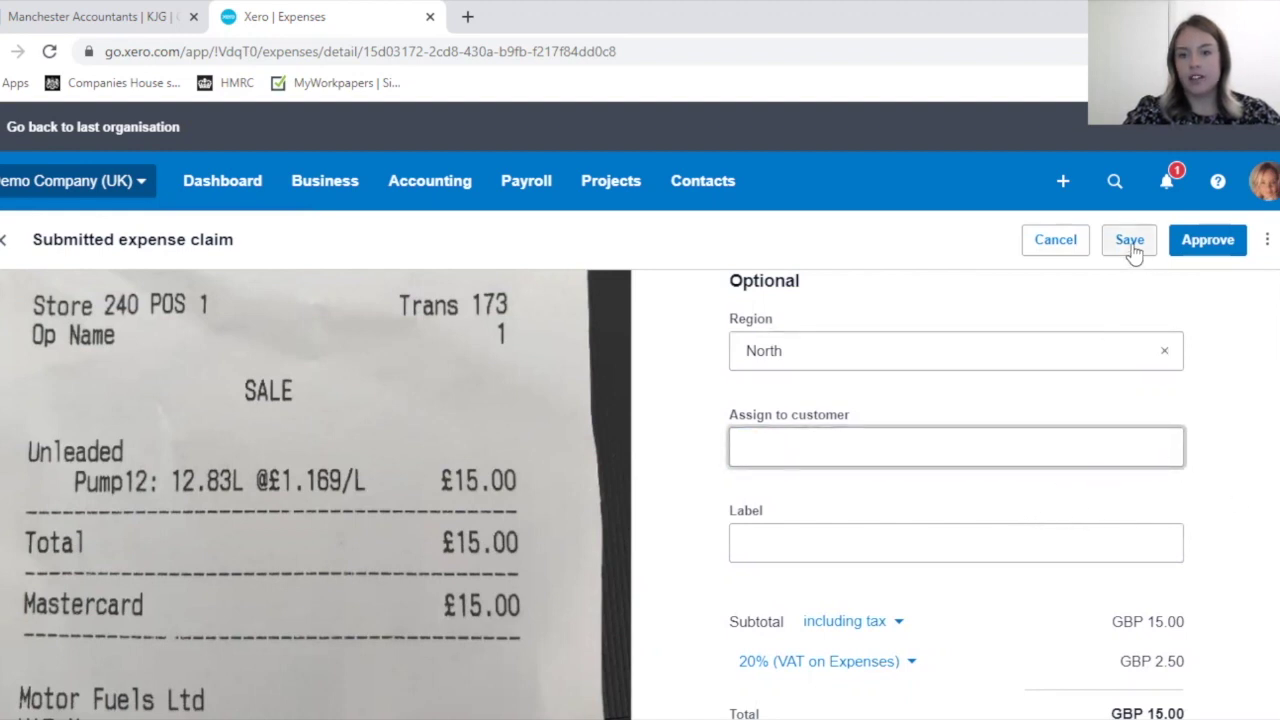
scroll(980, 500, up, 1)
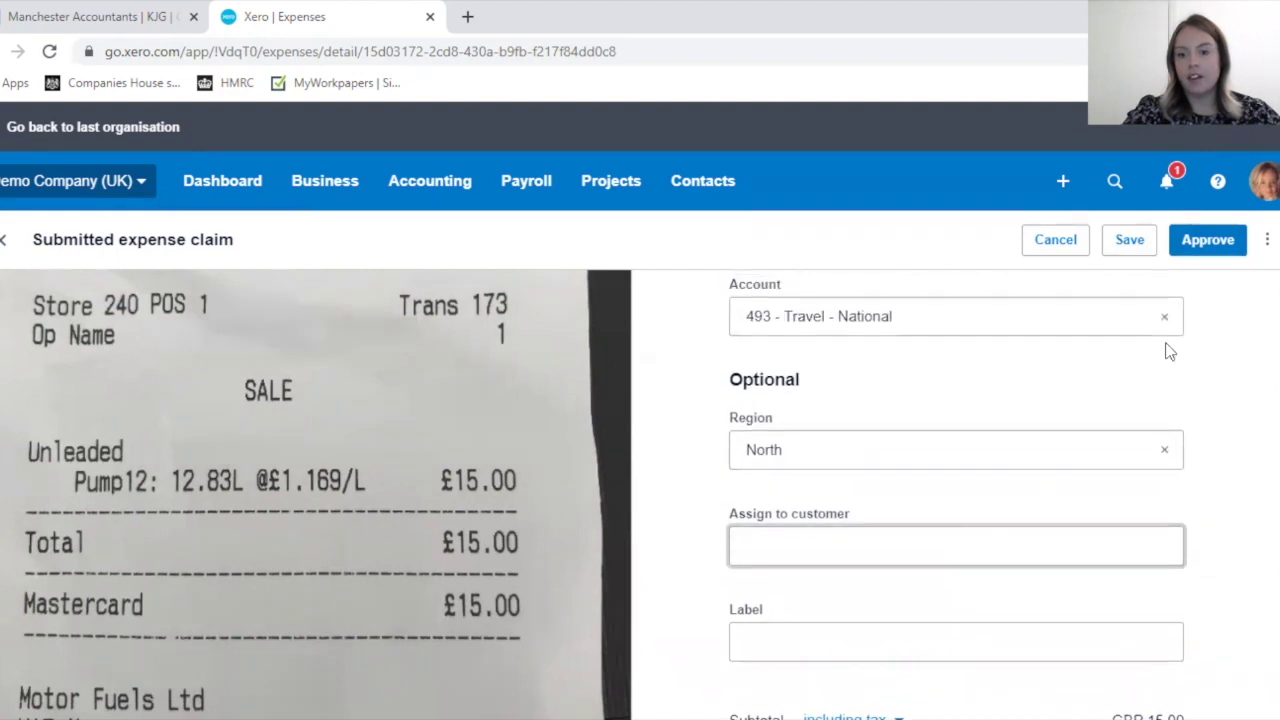
click(1209, 240)
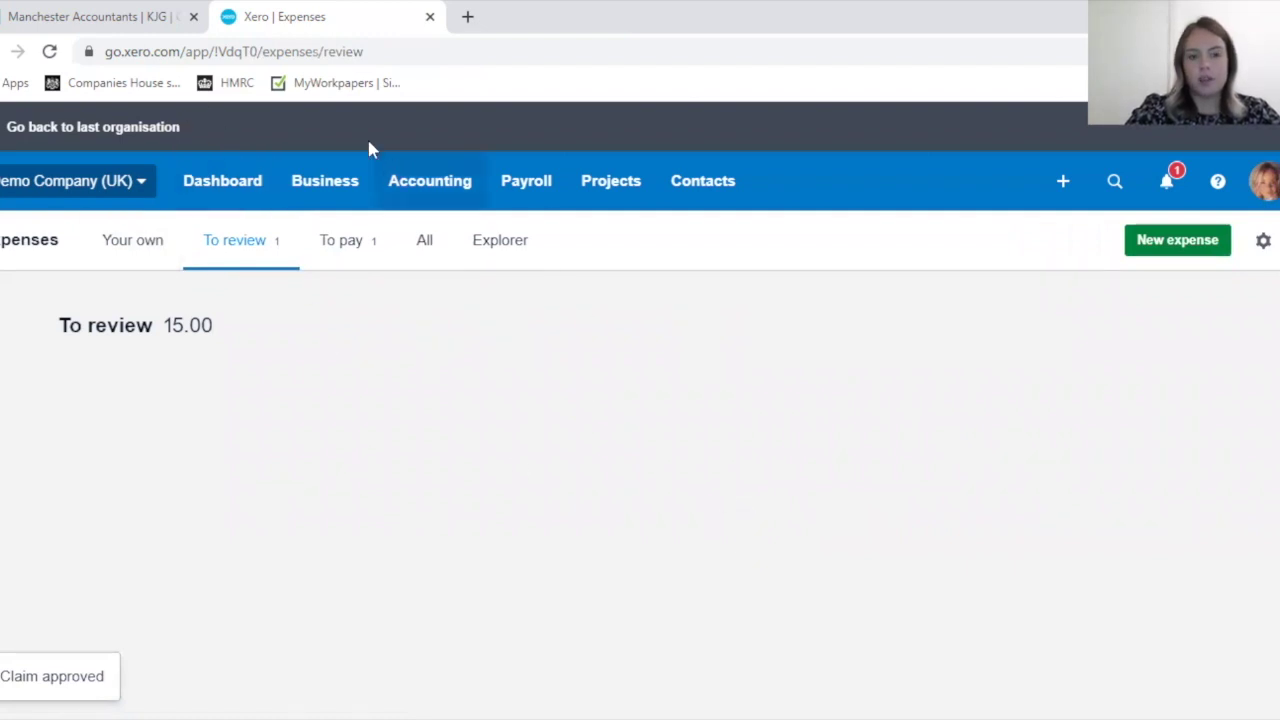
- Reload the expenses page and check the fuel claim in the review, payment and all-expenses lists, ending on the claims to pay
click(336, 52)
key(Return)
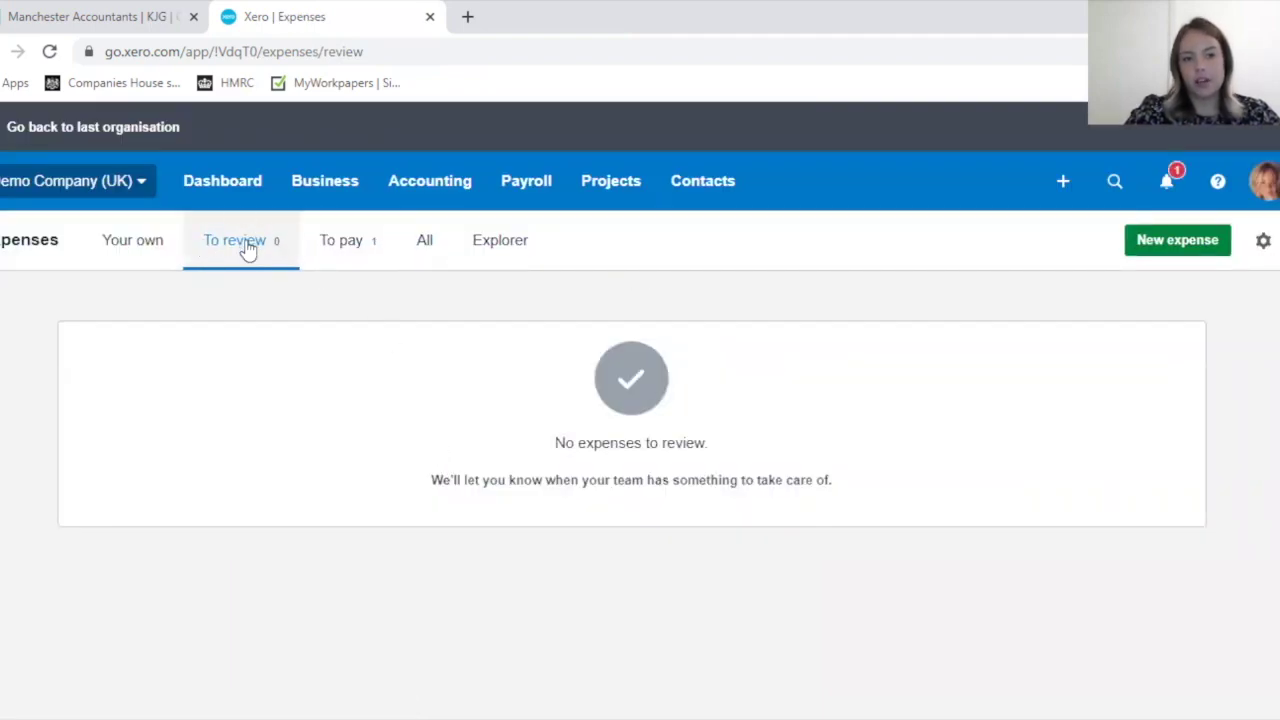
click(354, 258)
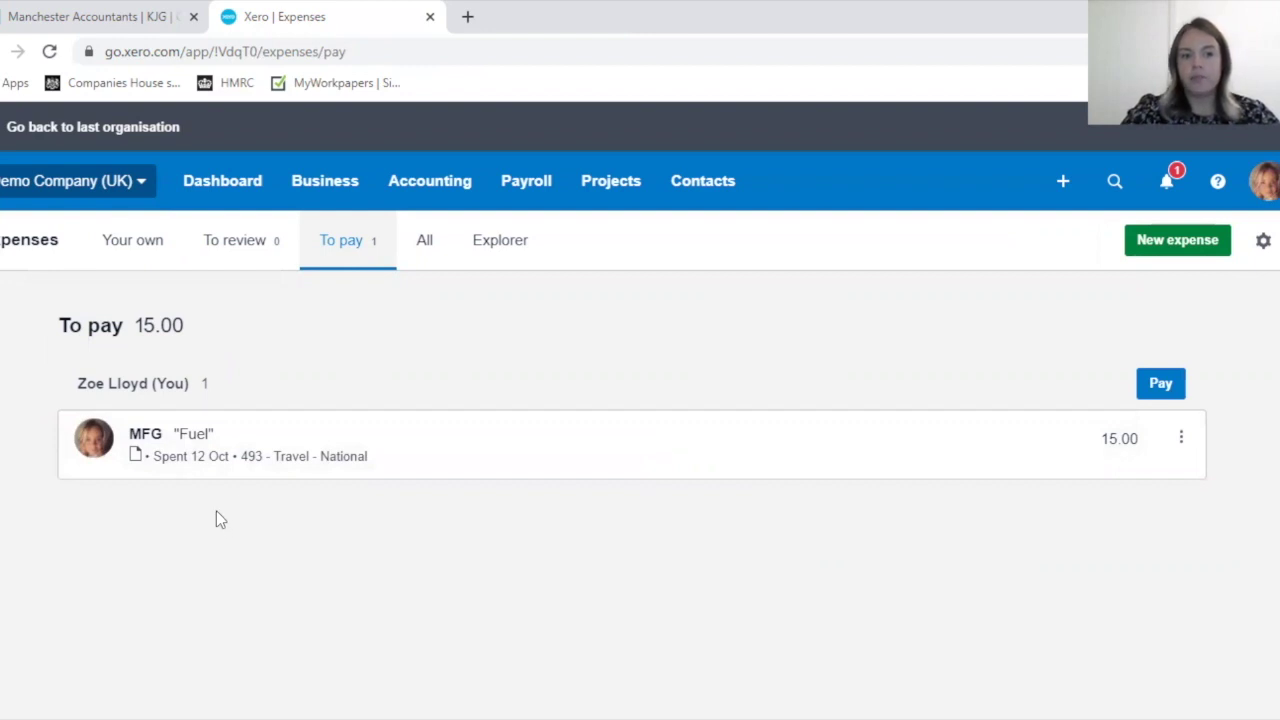
click(430, 245)
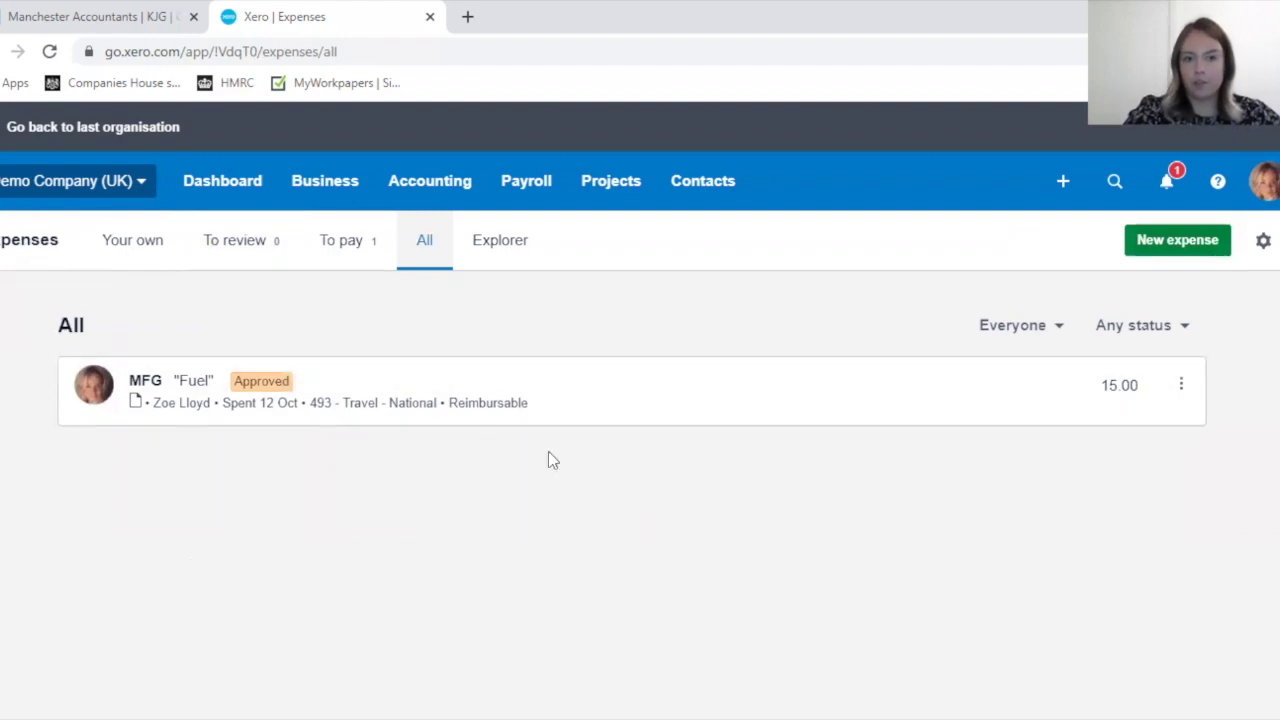
click(331, 255)
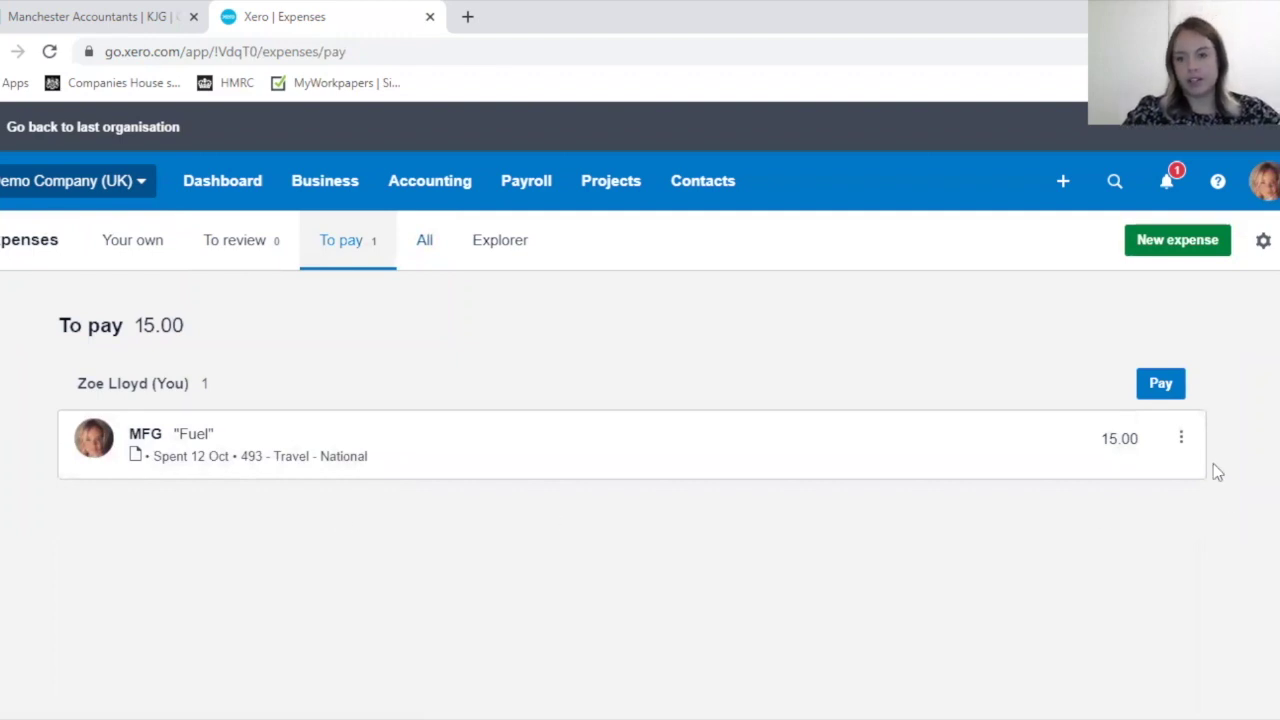
click(1183, 438)
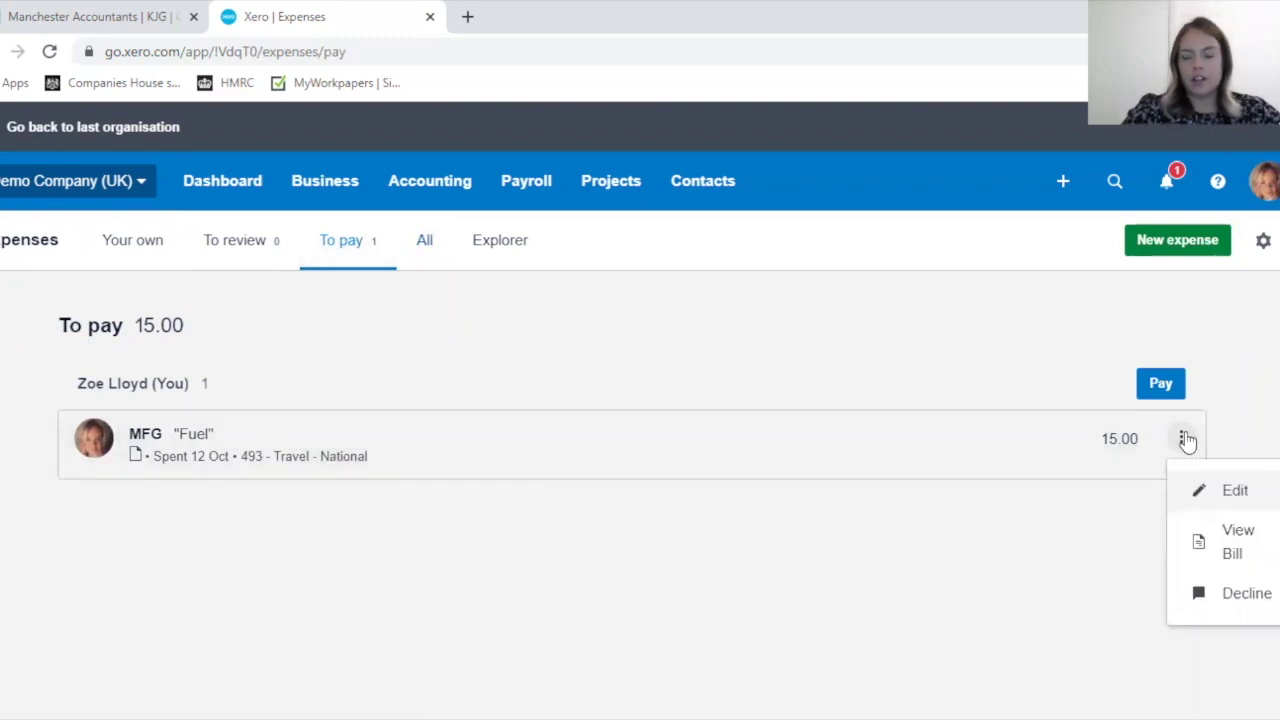
click(1240, 600)
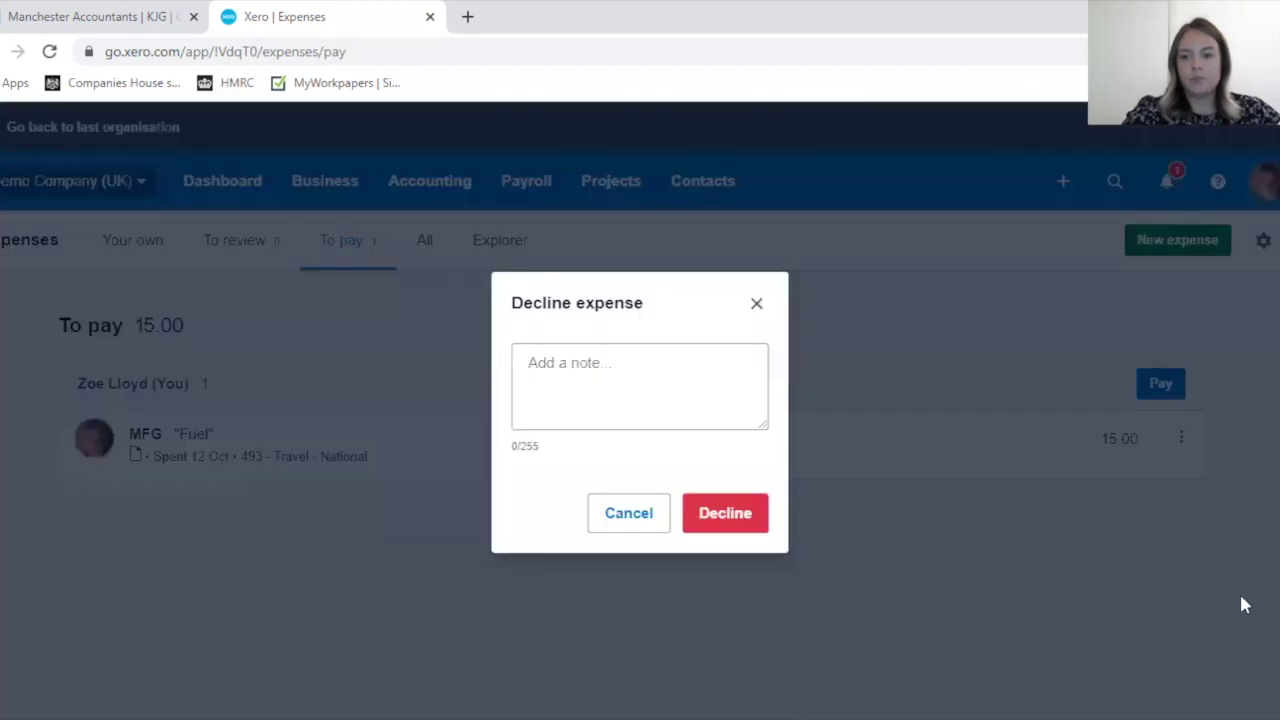
click(650, 362)
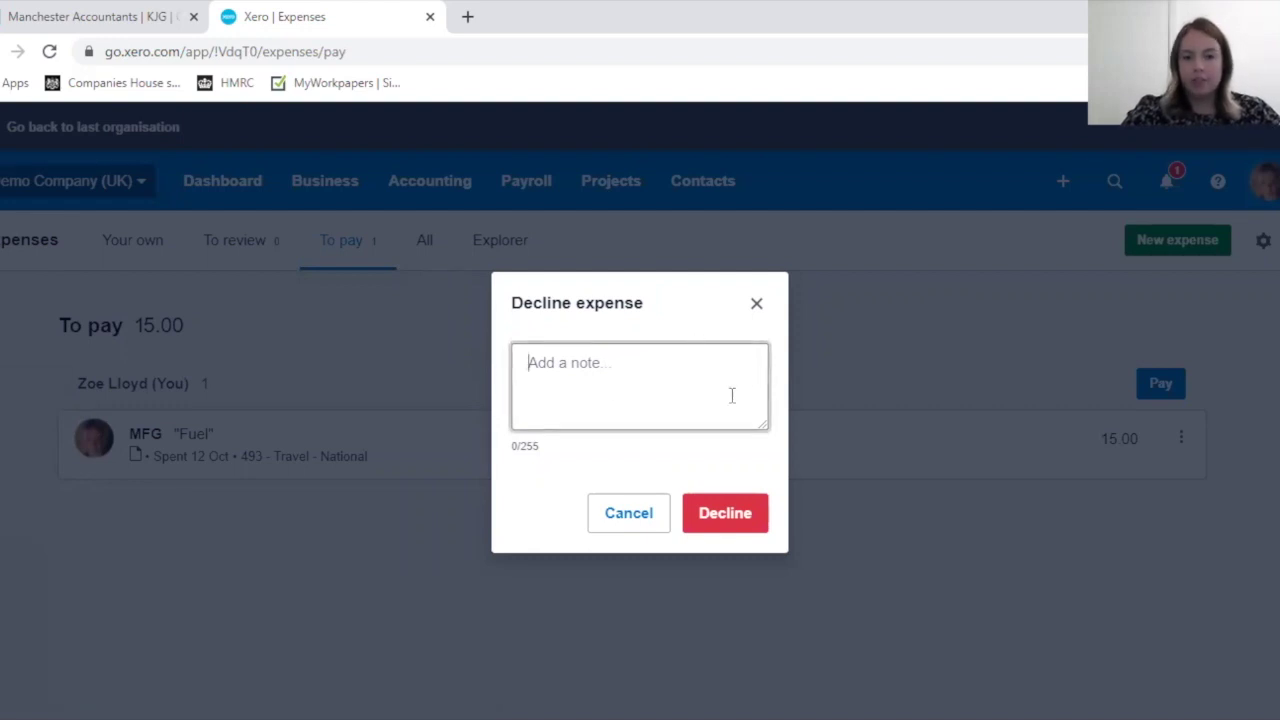
click(757, 304)
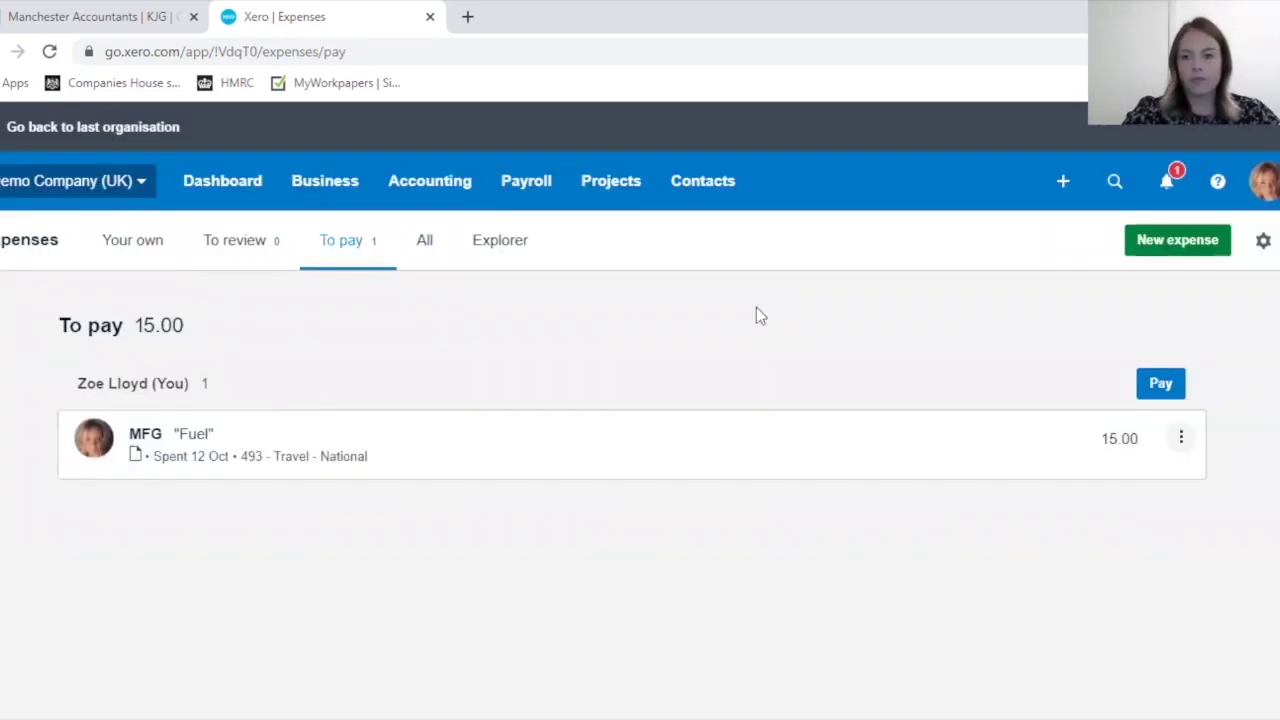
- View the bill for the approved MFG fuel claim and inspect its attached receipt, Expense Claim Fuel.jpeg
click(1182, 440)
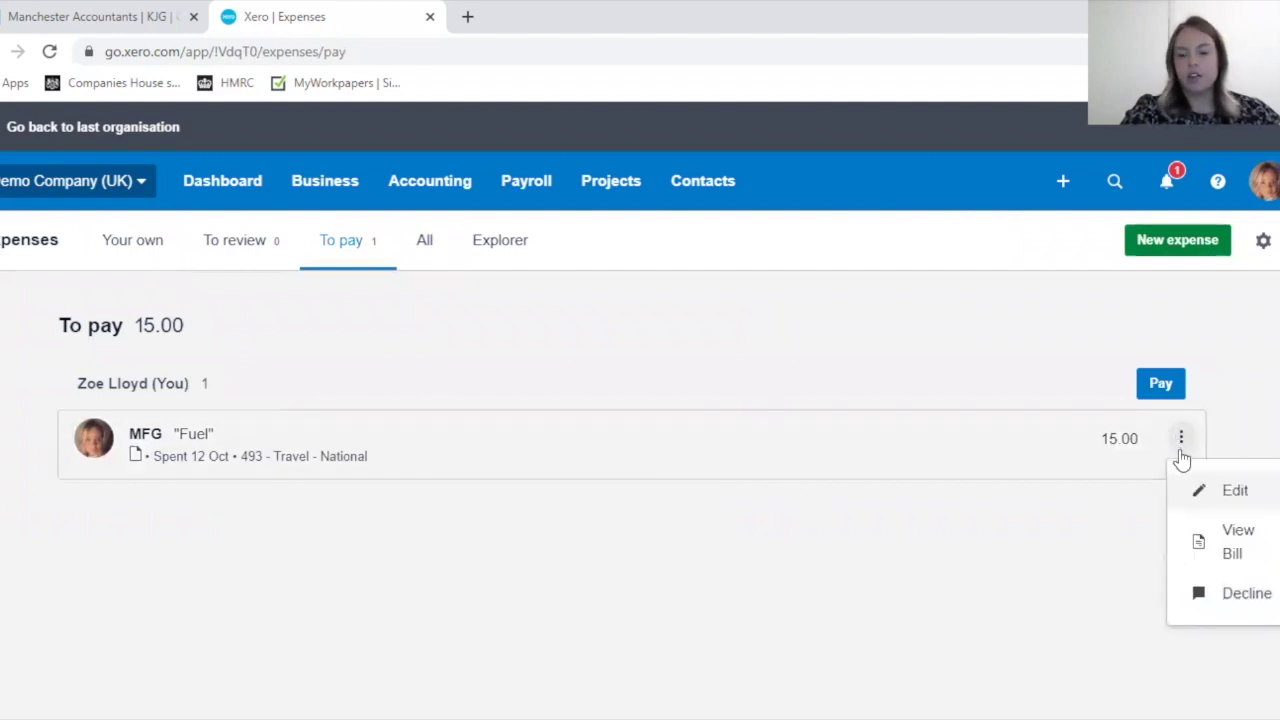
click(1222, 543)
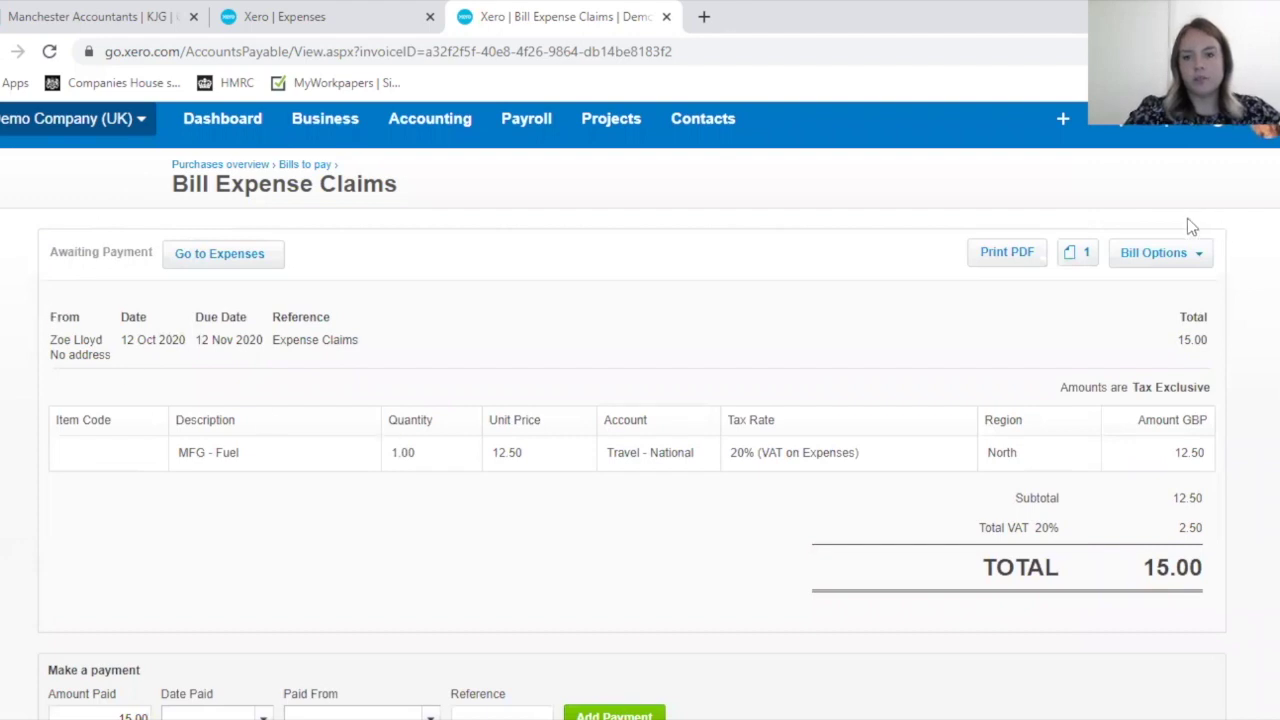
click(1079, 253)
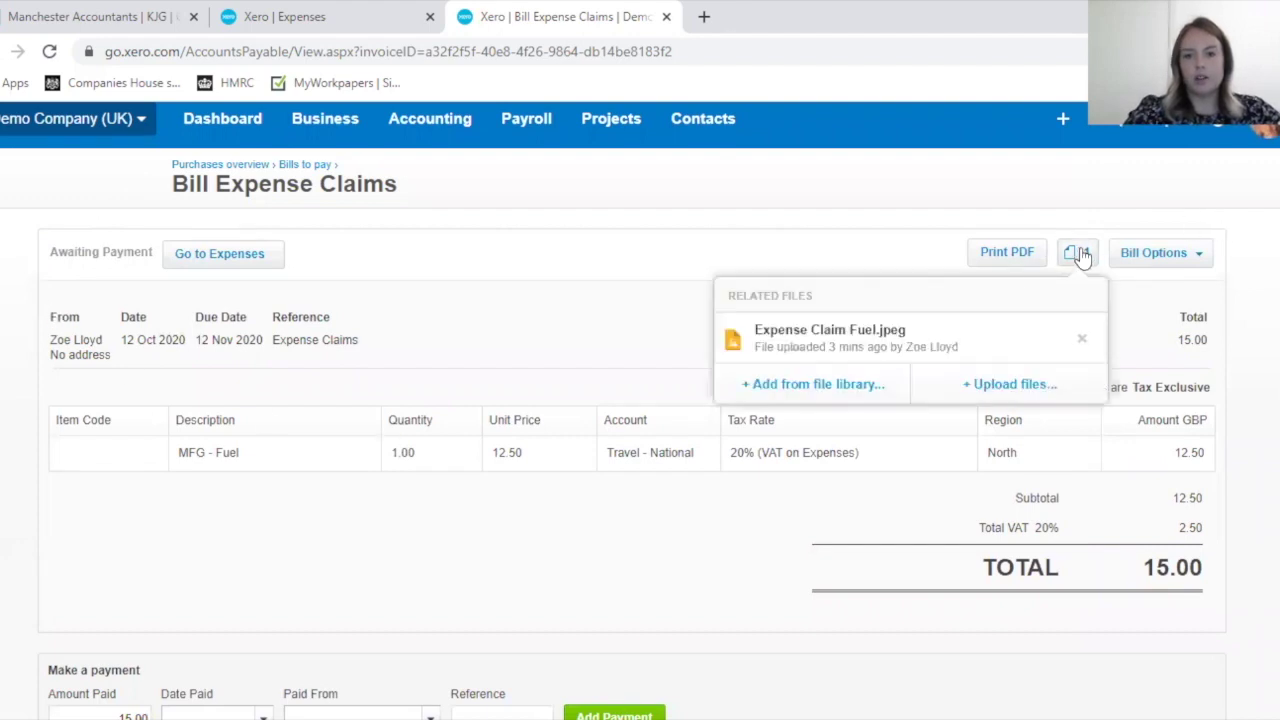
click(866, 355)
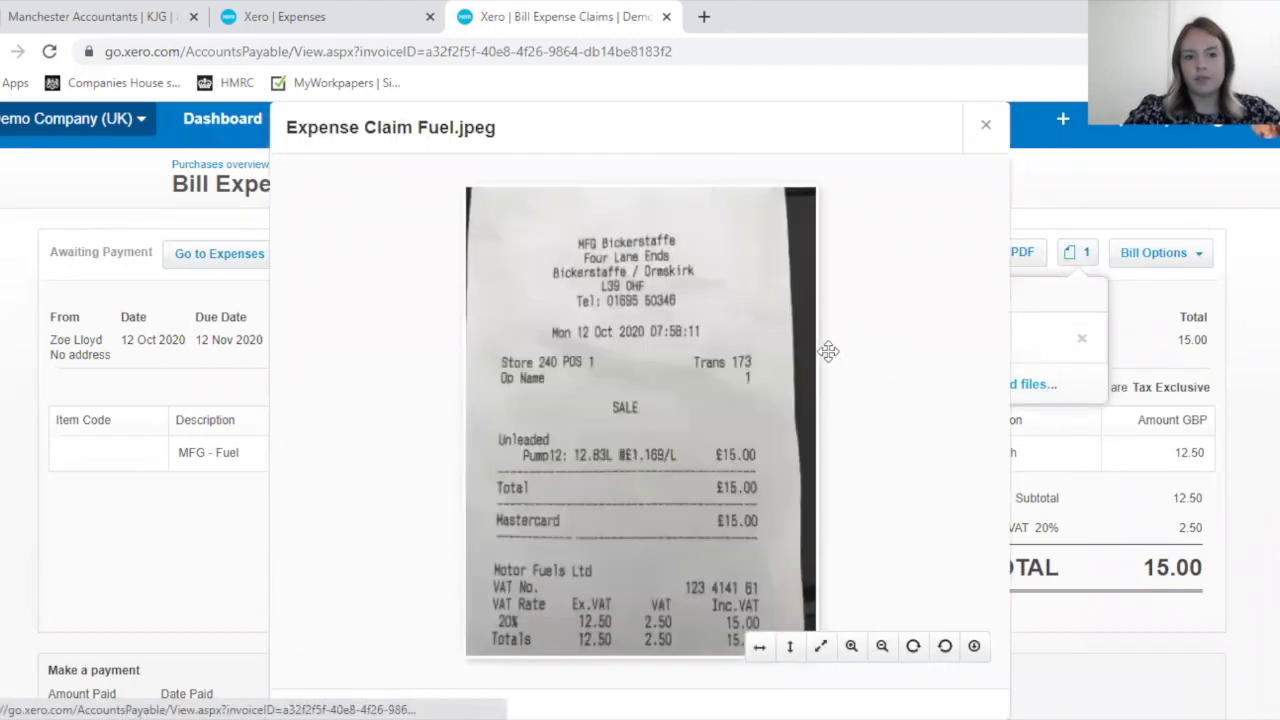
scroll(788, 345, down, 3)
scroll(778, 343, up, 3)
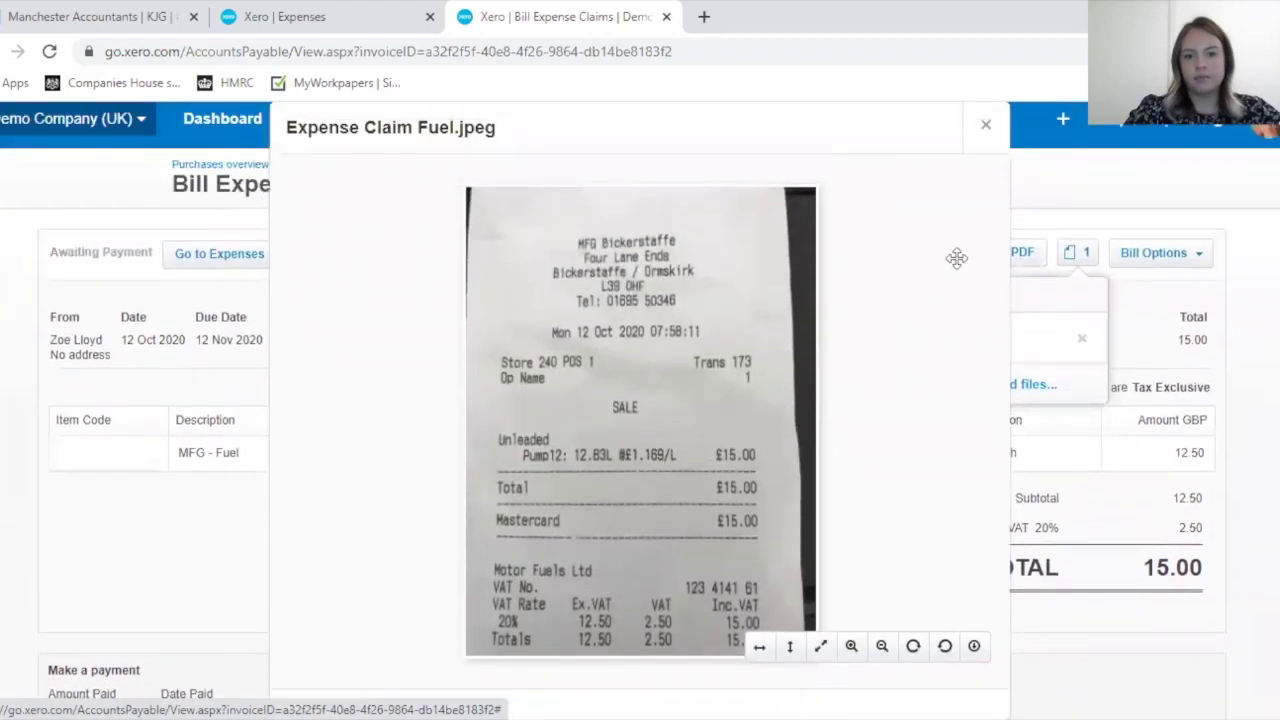
click(985, 124)
scroll(830, 380, up, 1)
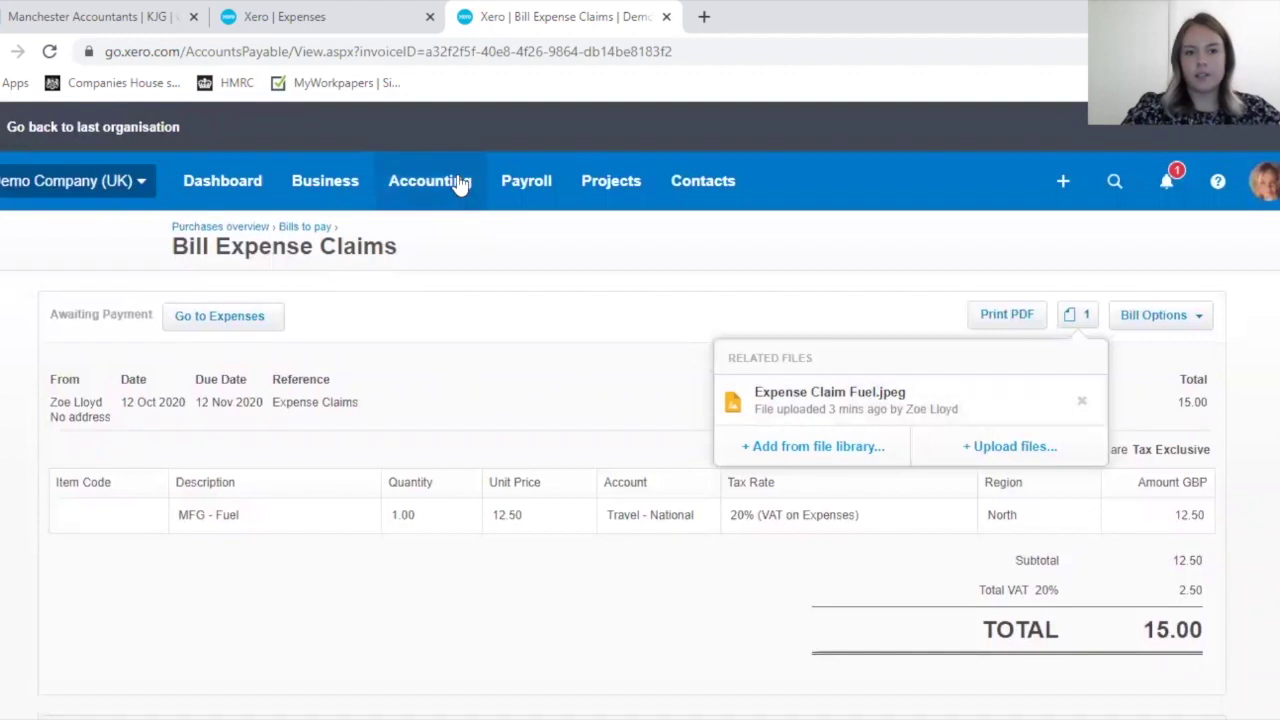
- Search the bills to pay for the claimant's first name and open the matching Expense Claims bill
click(338, 178)
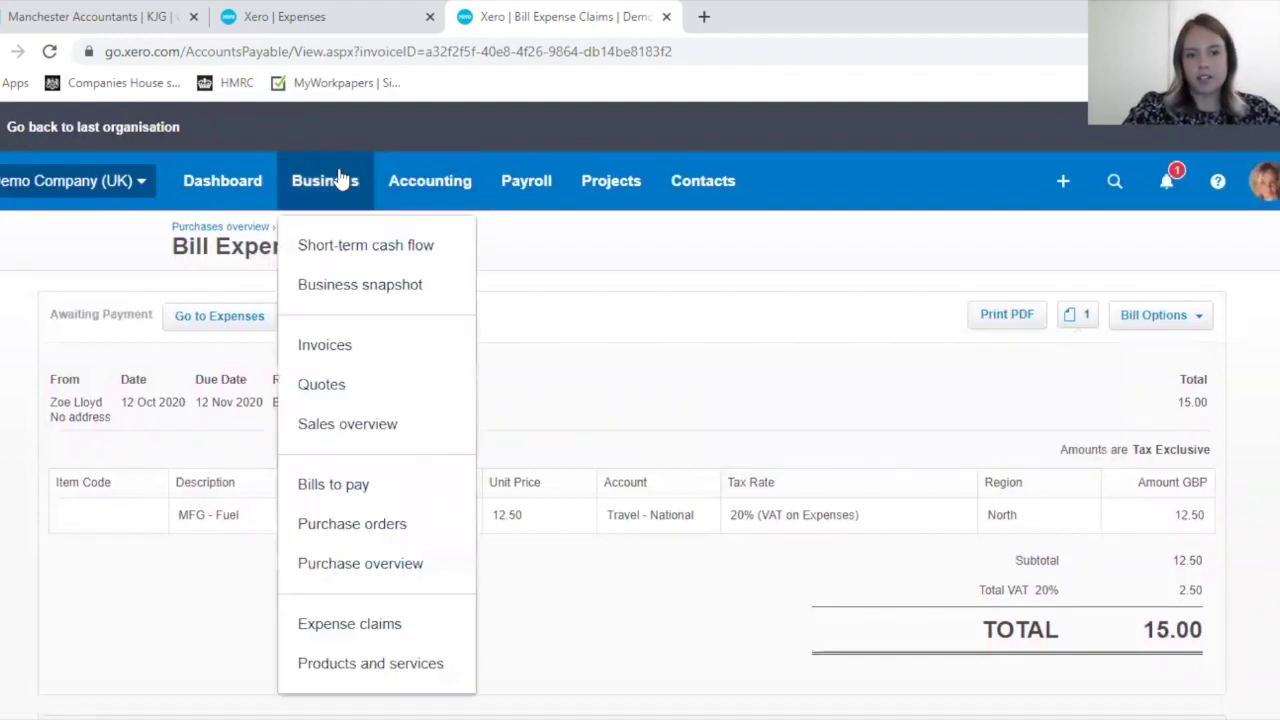
click(345, 484)
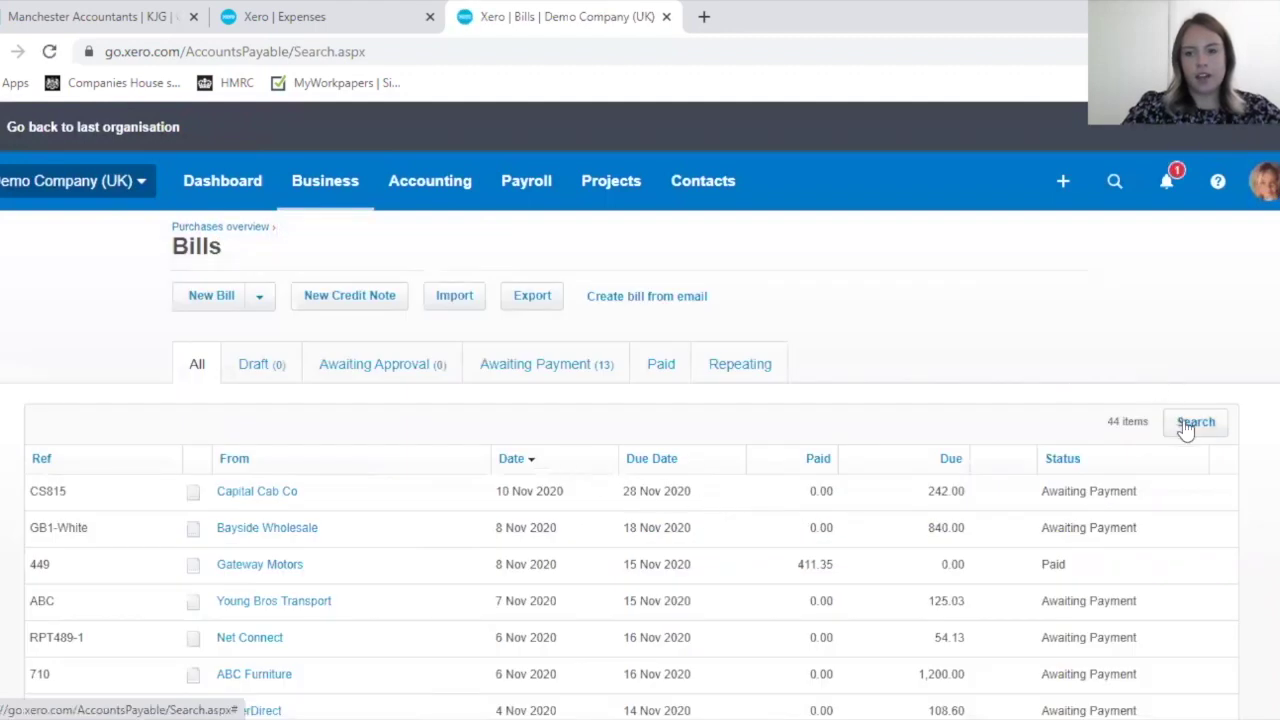
click(1192, 422)
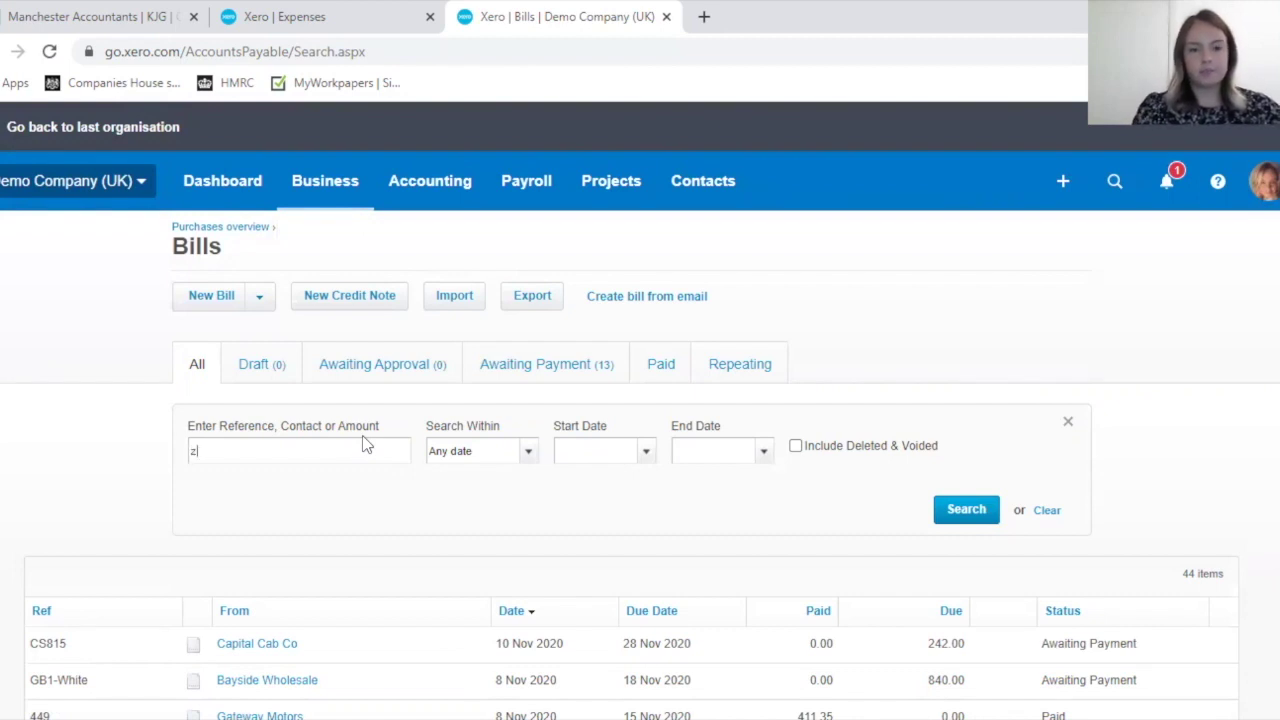
text(zoe)
key(Return)
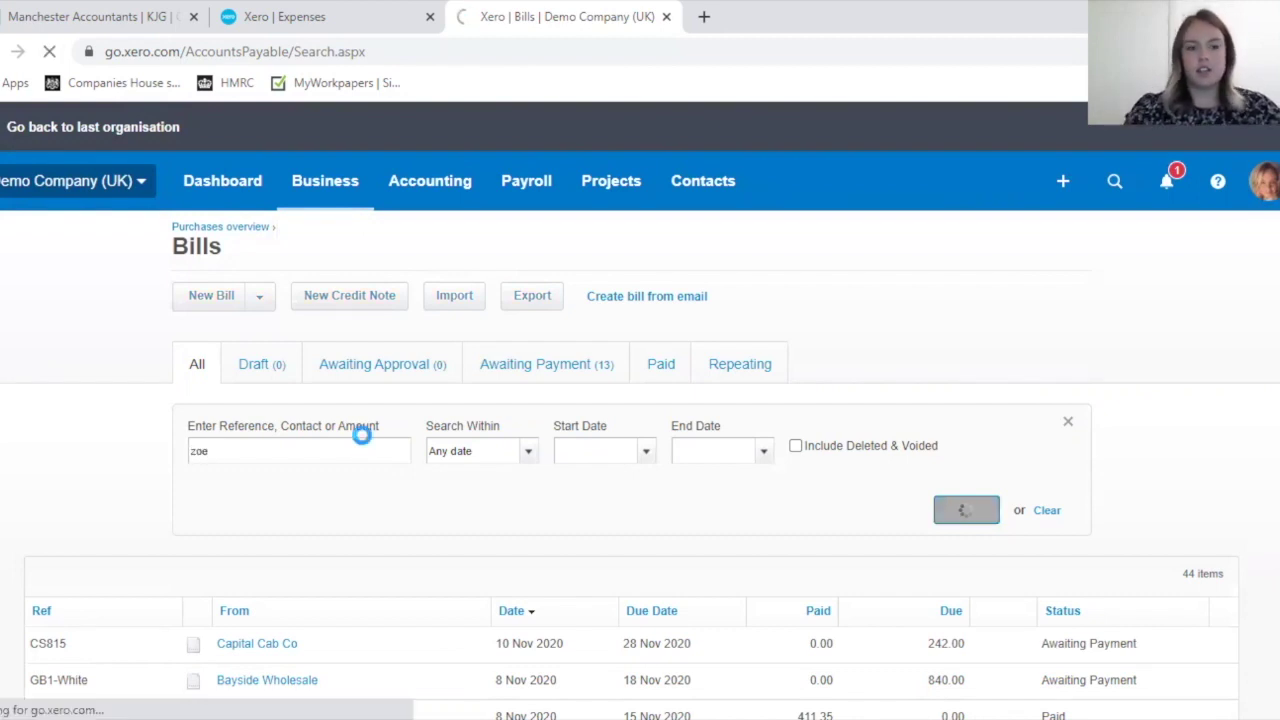
scroll(370, 520, down, 1)
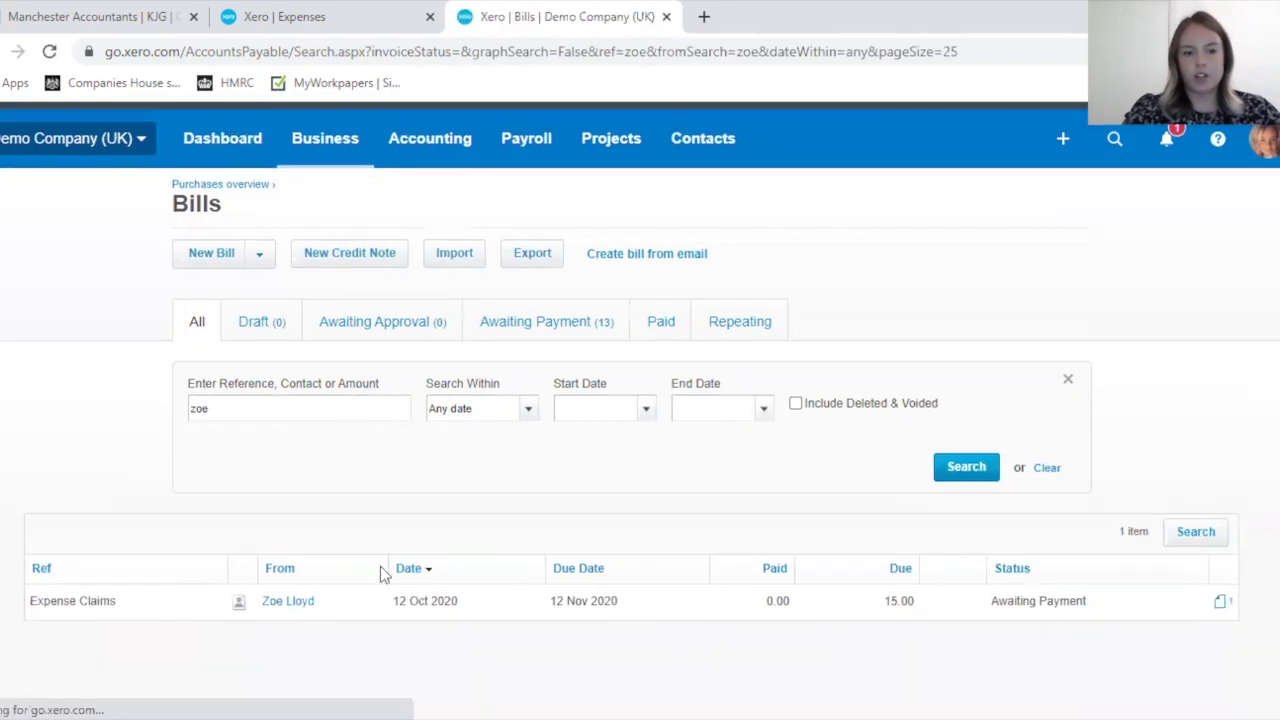
click(303, 605)
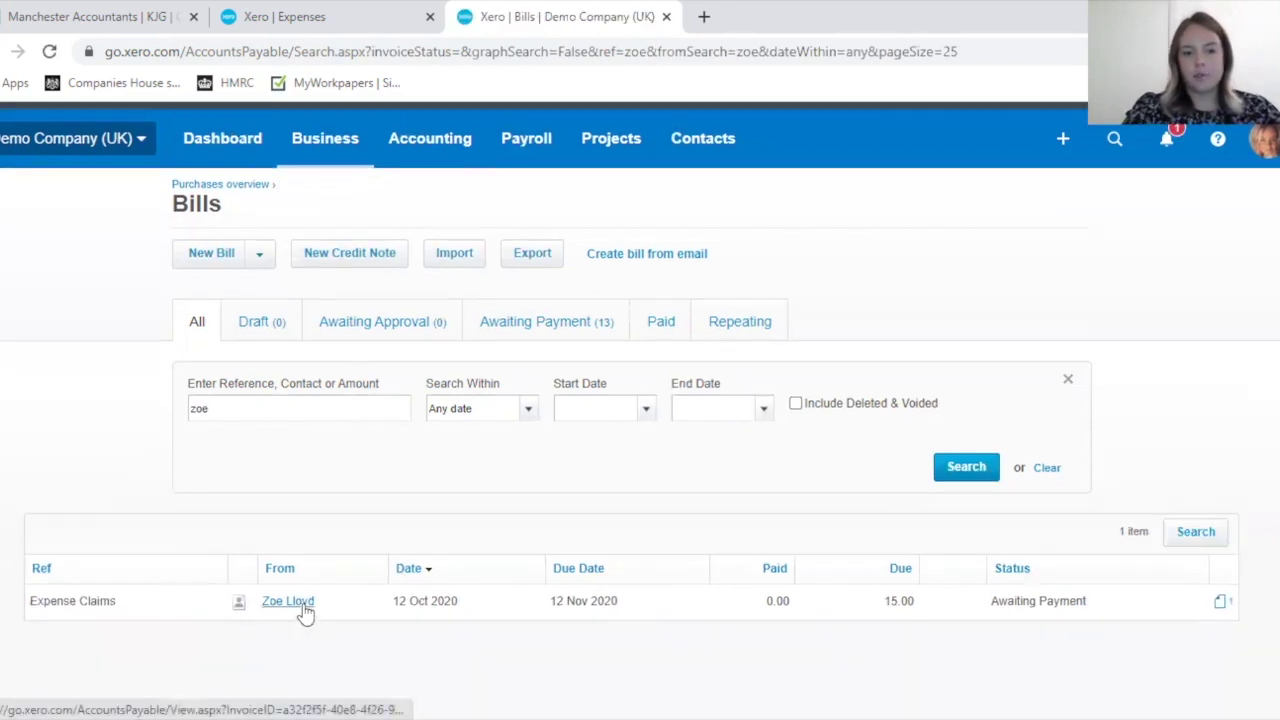
- Examine the Expense Claims bill's line details, VAT, total and payment section
scroll(320, 600, up, 3)
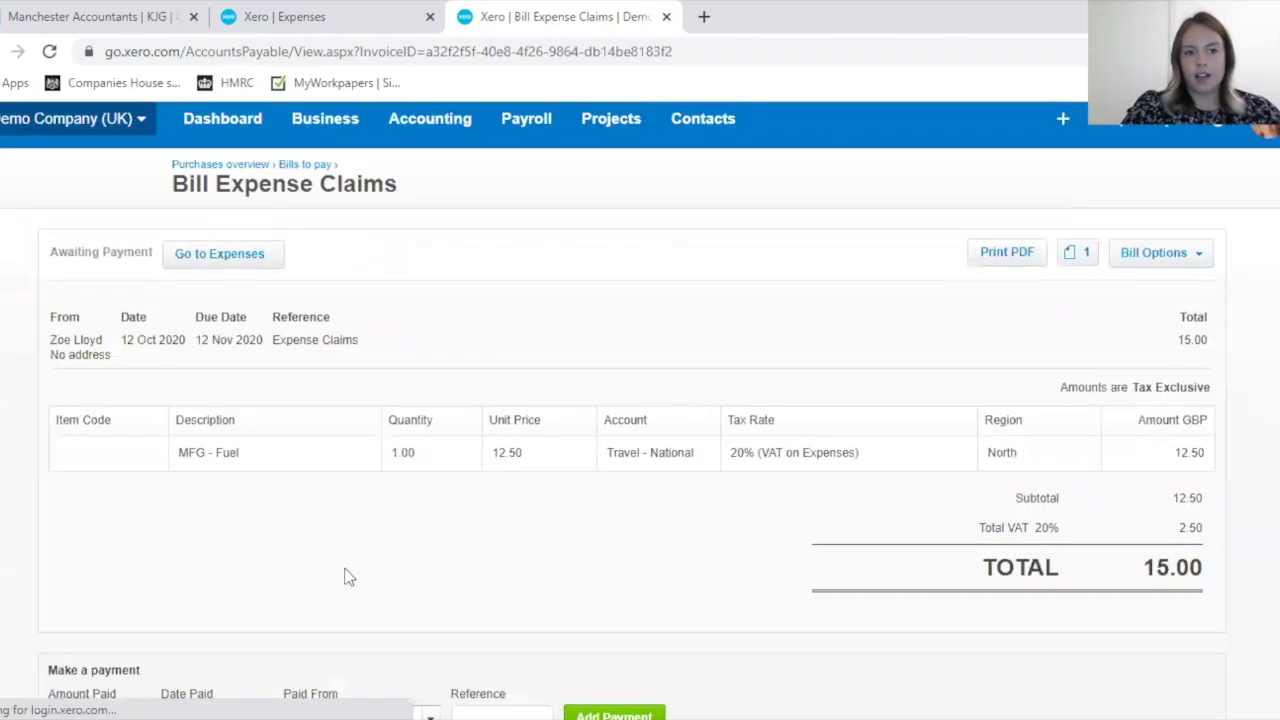
scroll(337, 540, down, 1)
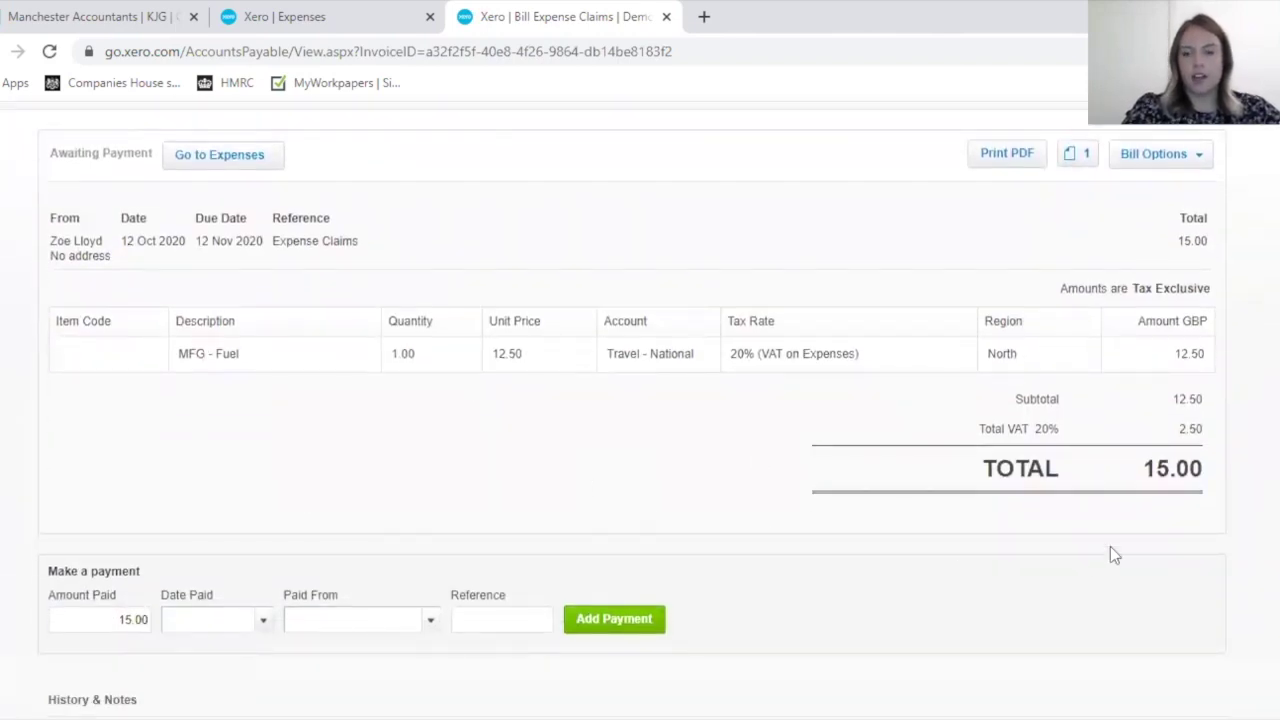
scroll(1222, 317, up, 3)
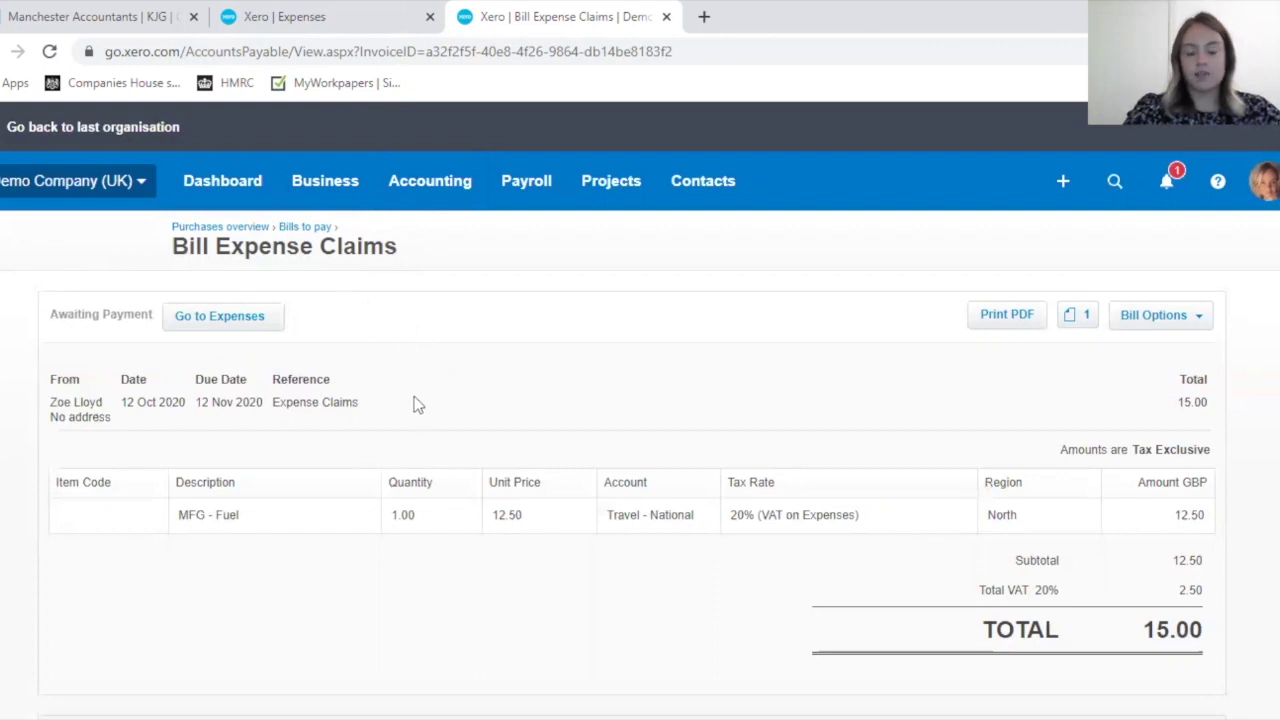
- Return to the expenses page and open the Expenses settings from the organisation settings
click(348, 32)
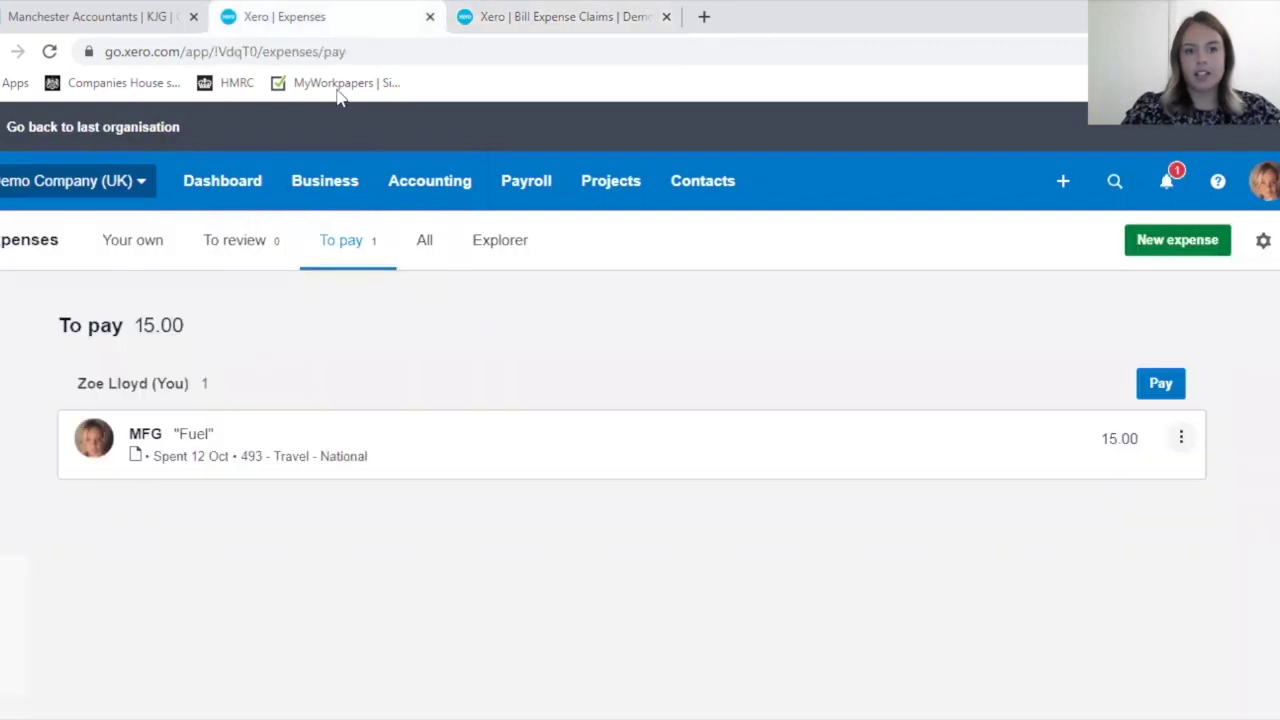
click(436, 183)
click(422, 334)
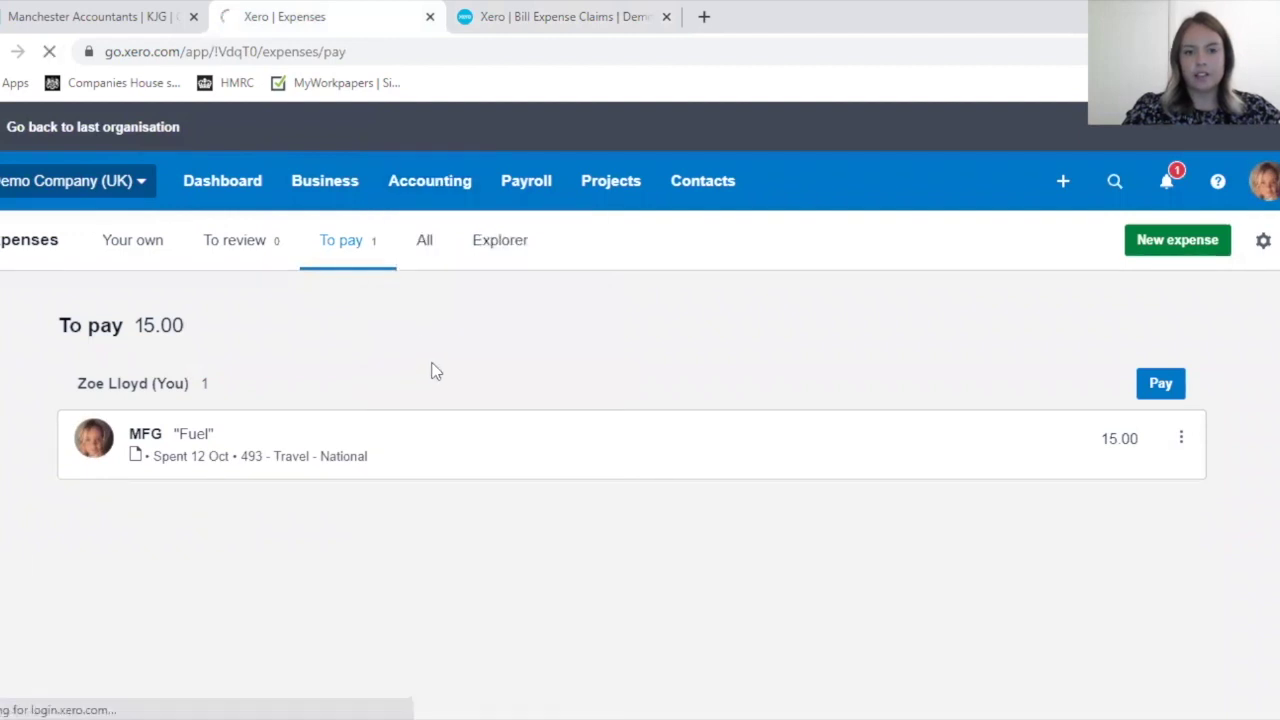
scroll(400, 432, down, 3)
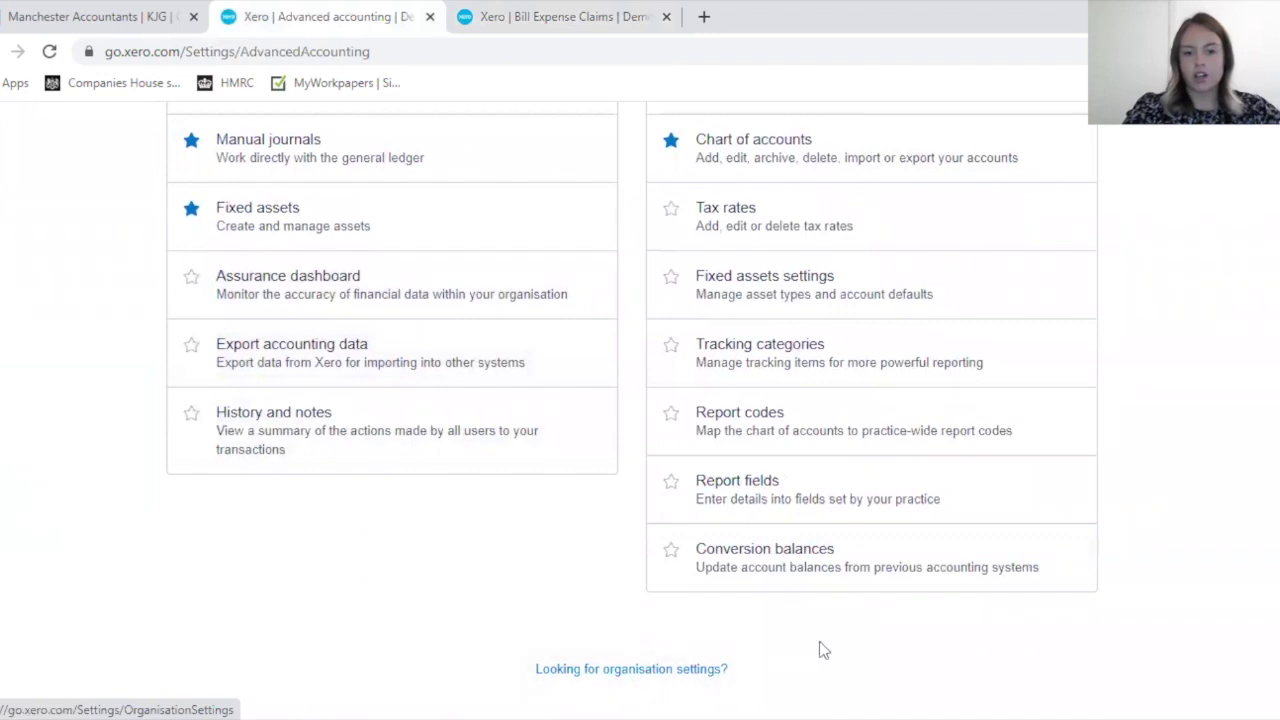
click(630, 670)
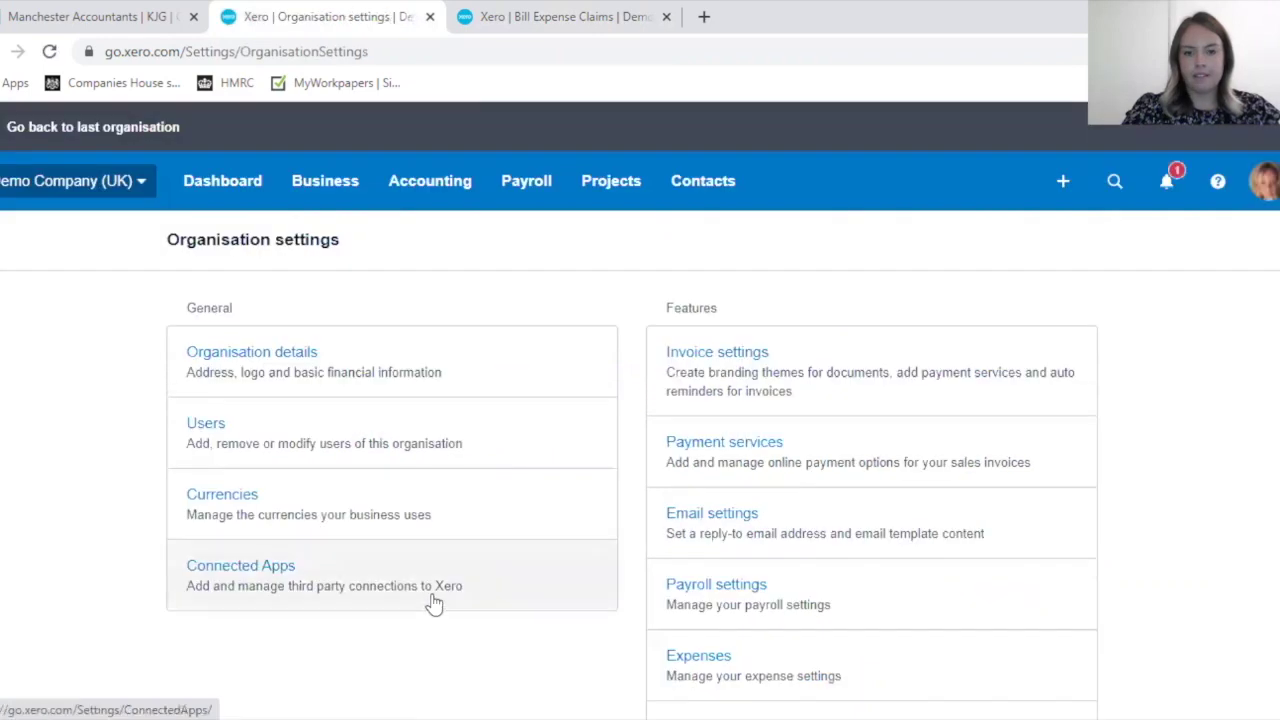
scroll(433, 604, down, 1)
scroll(433, 602, down, 1)
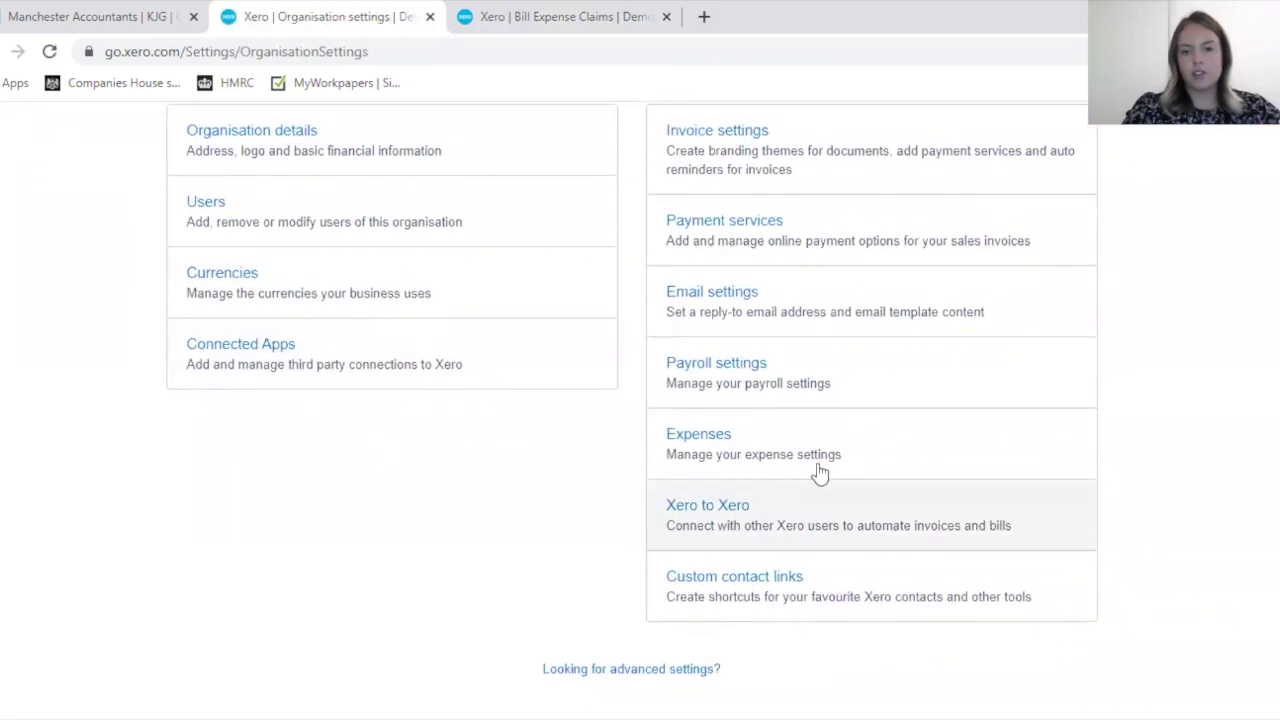
click(690, 457)
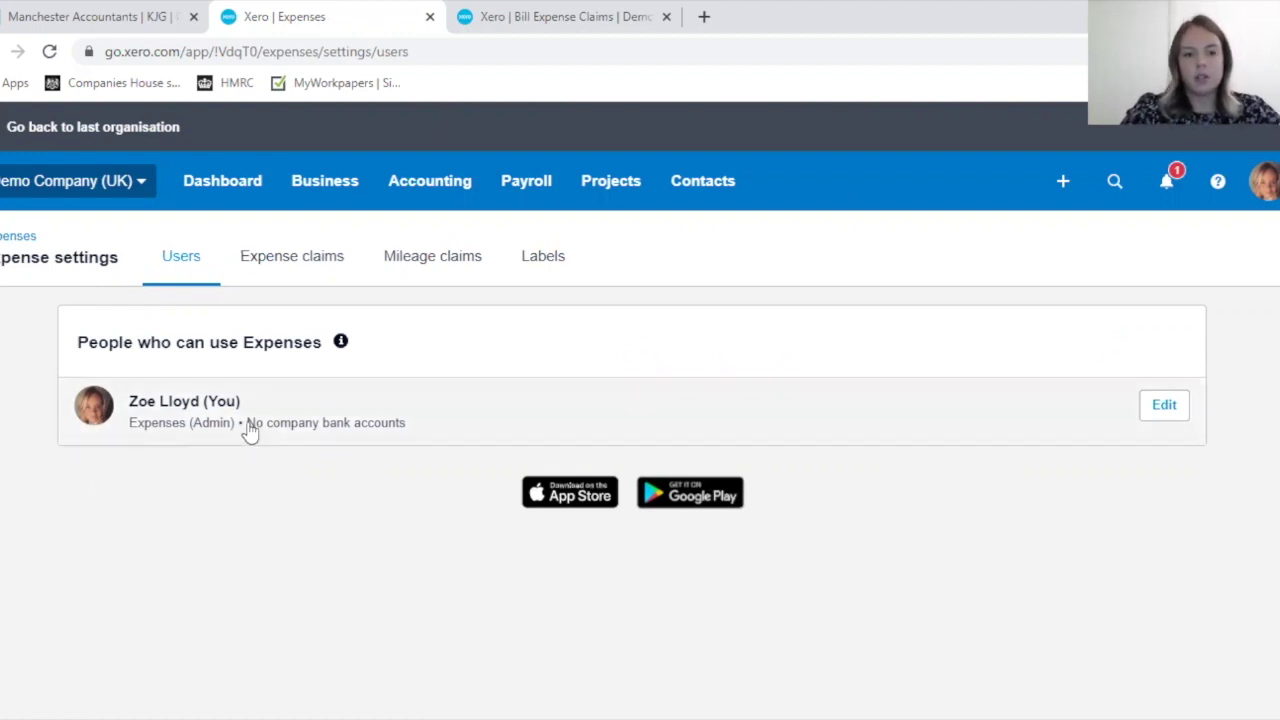
- Assign the Business Bank Account to the listed user's expense settings and save the change
drag(216, 402, 214, 418)
click(214, 418)
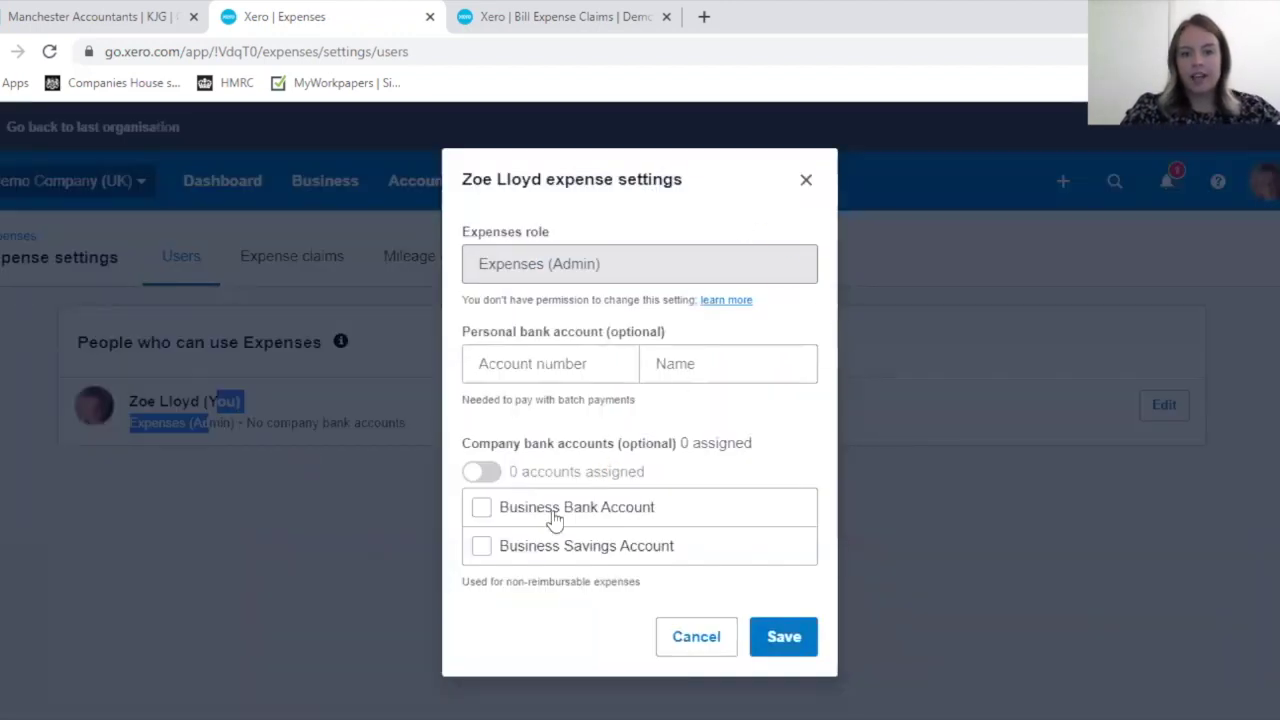
click(481, 507)
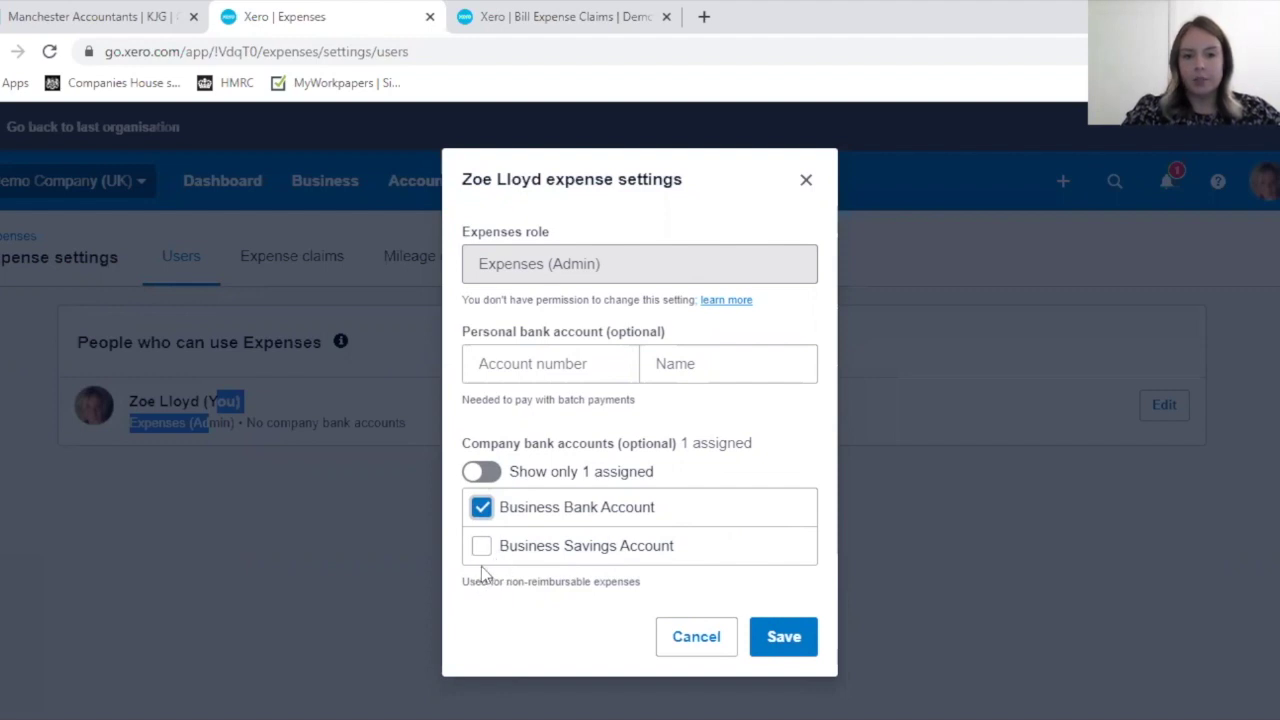
click(795, 642)
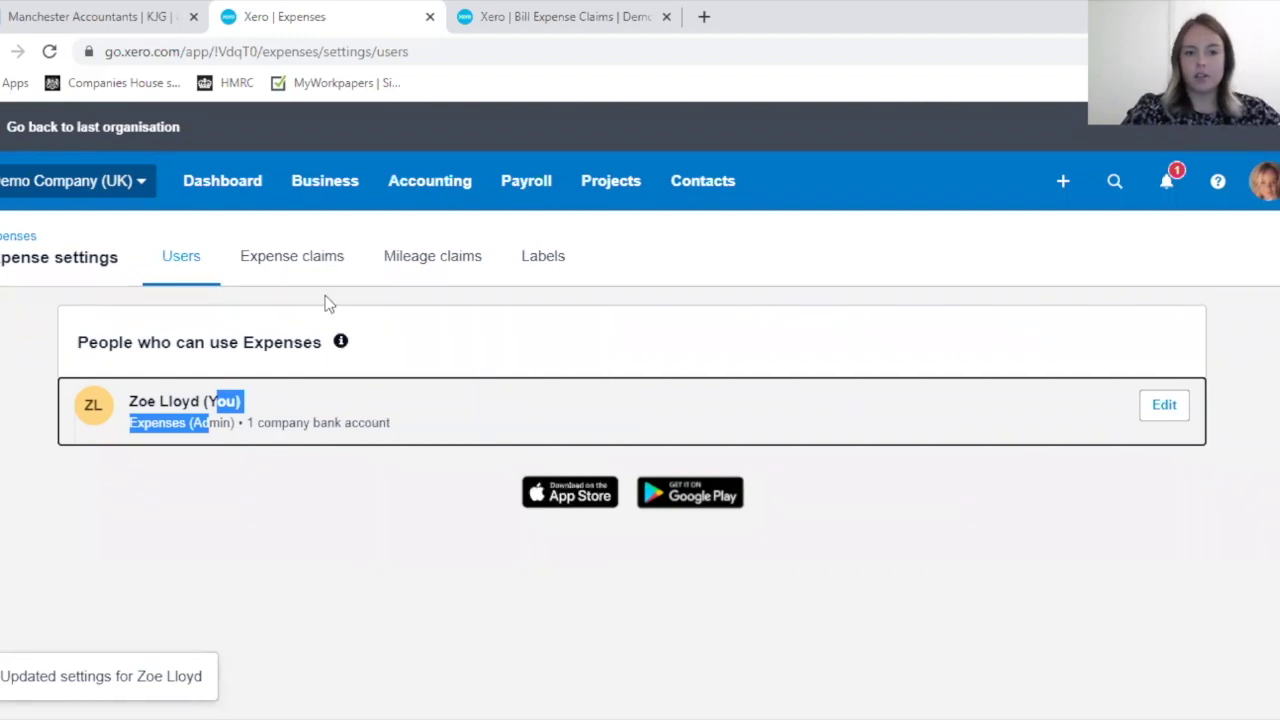
- Start a new expense claim with a purchase amount of 15.00 GBP and the description Fuel
click(305, 185)
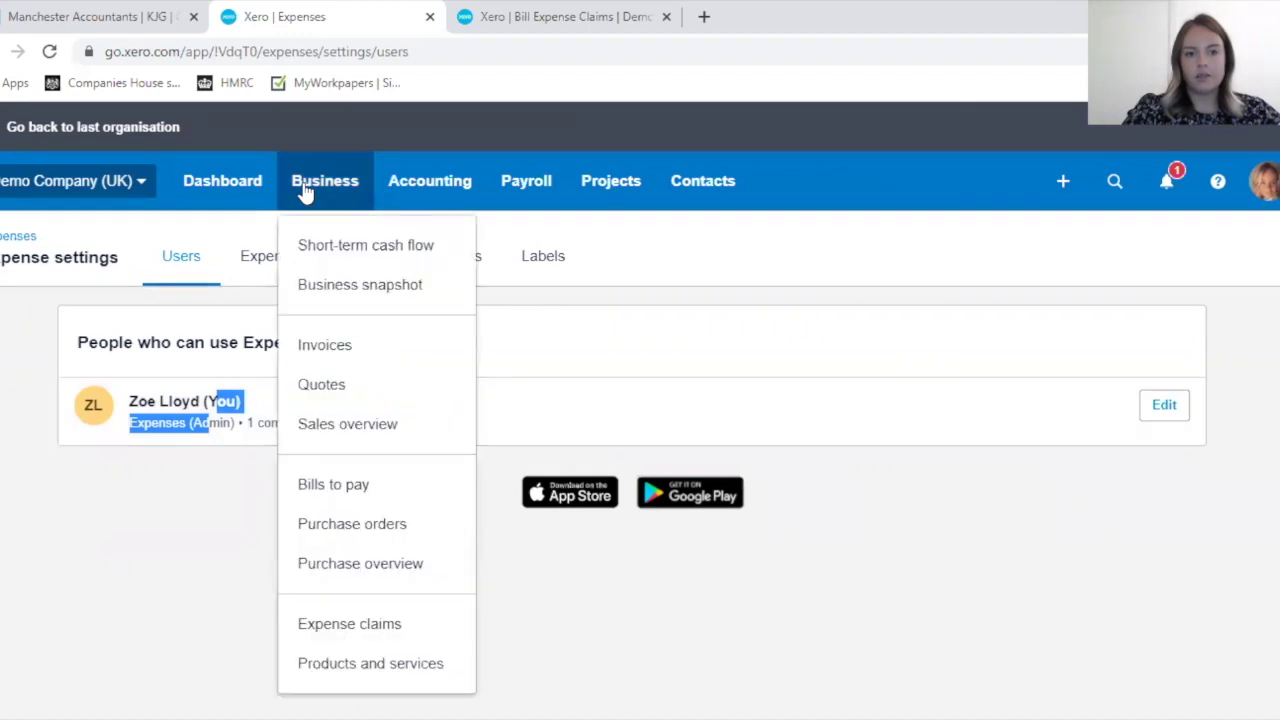
click(335, 626)
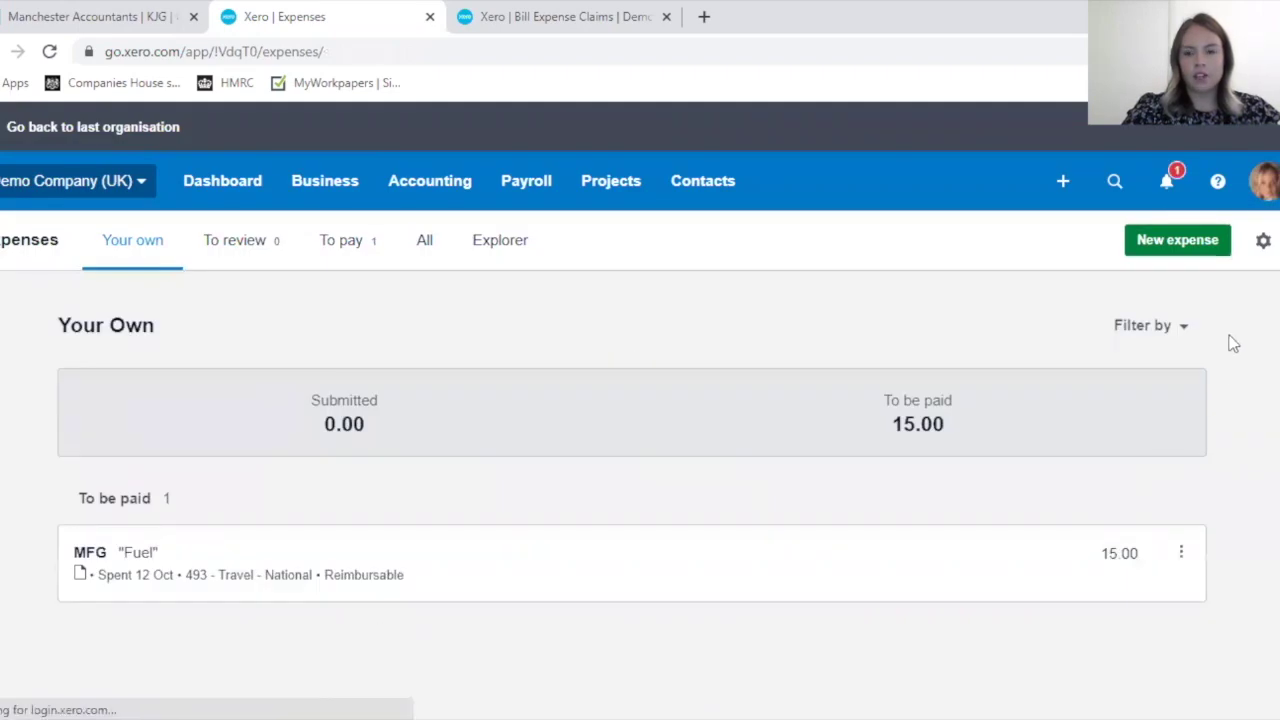
click(1190, 240)
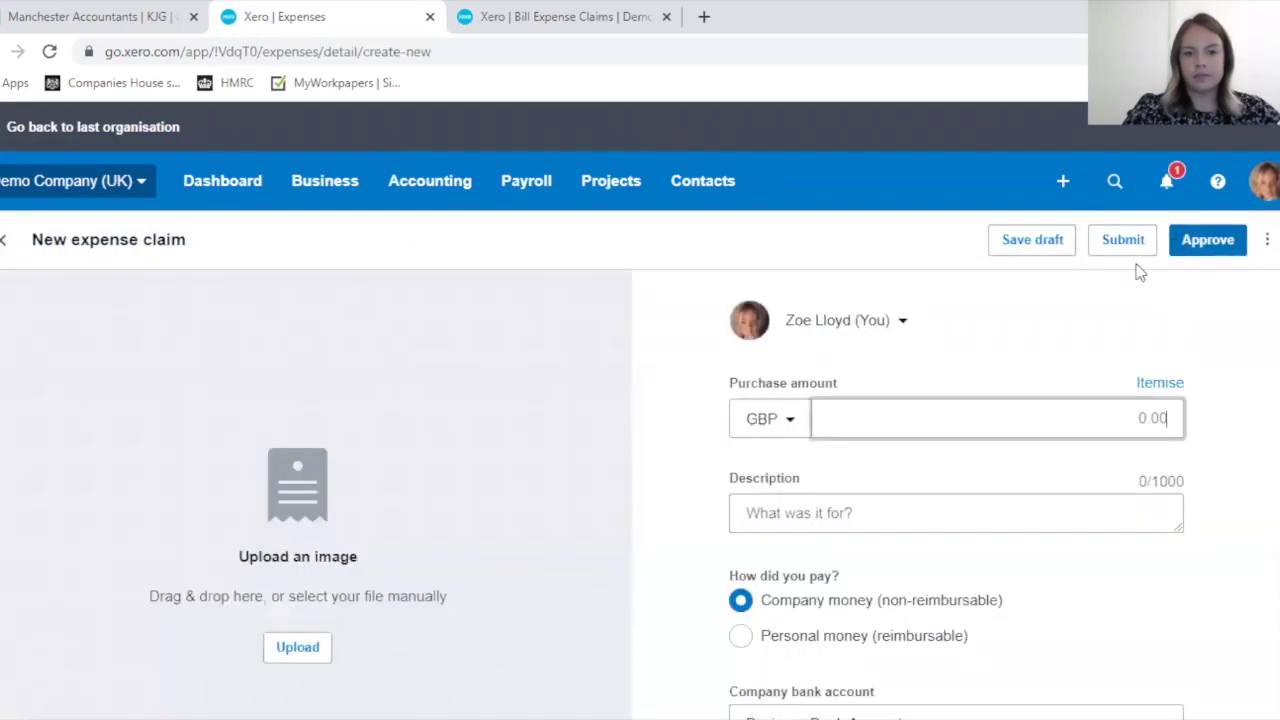
click(1112, 422)
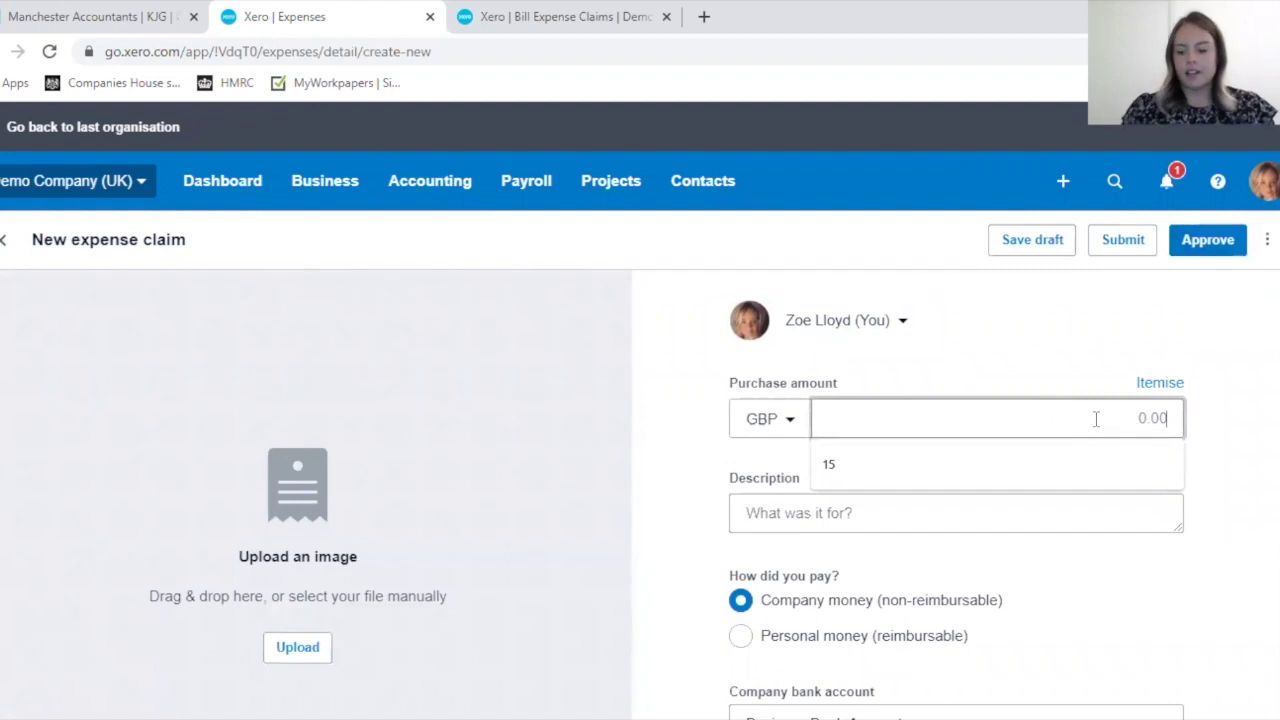
text(15)
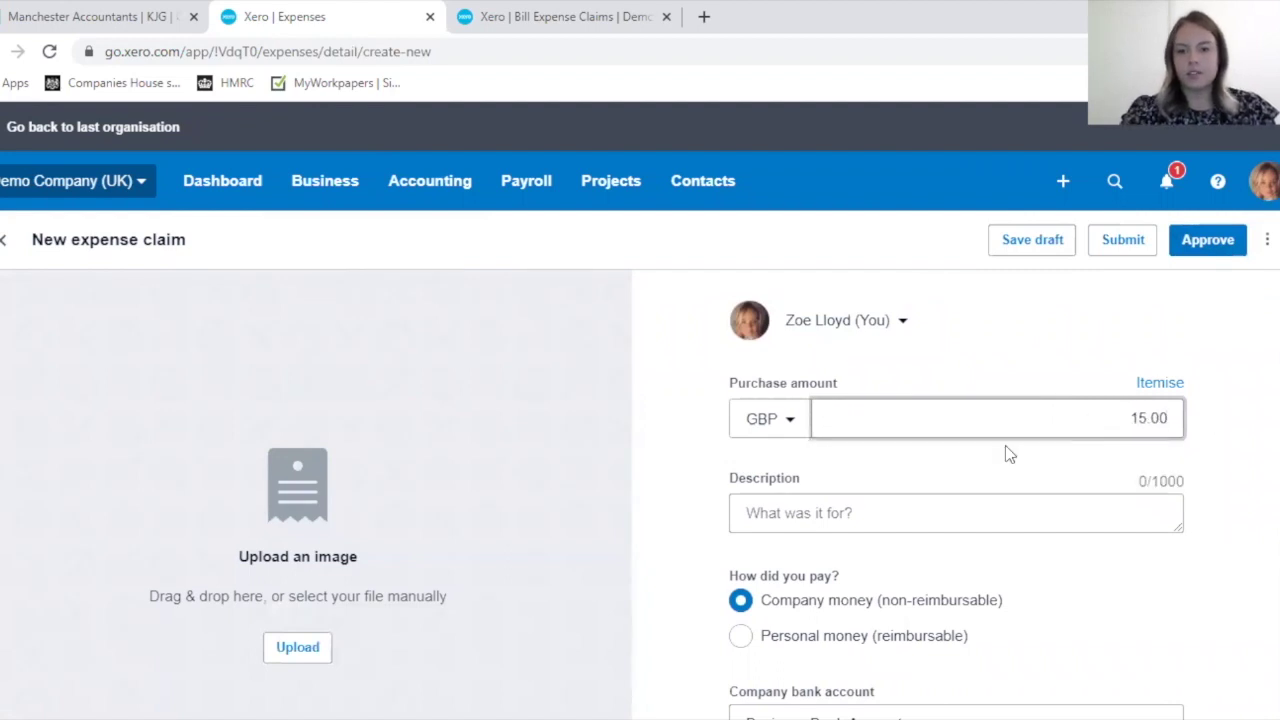
scroll(1005, 448, down, 2)
click(963, 318)
text(Fuel)
click(1026, 440)
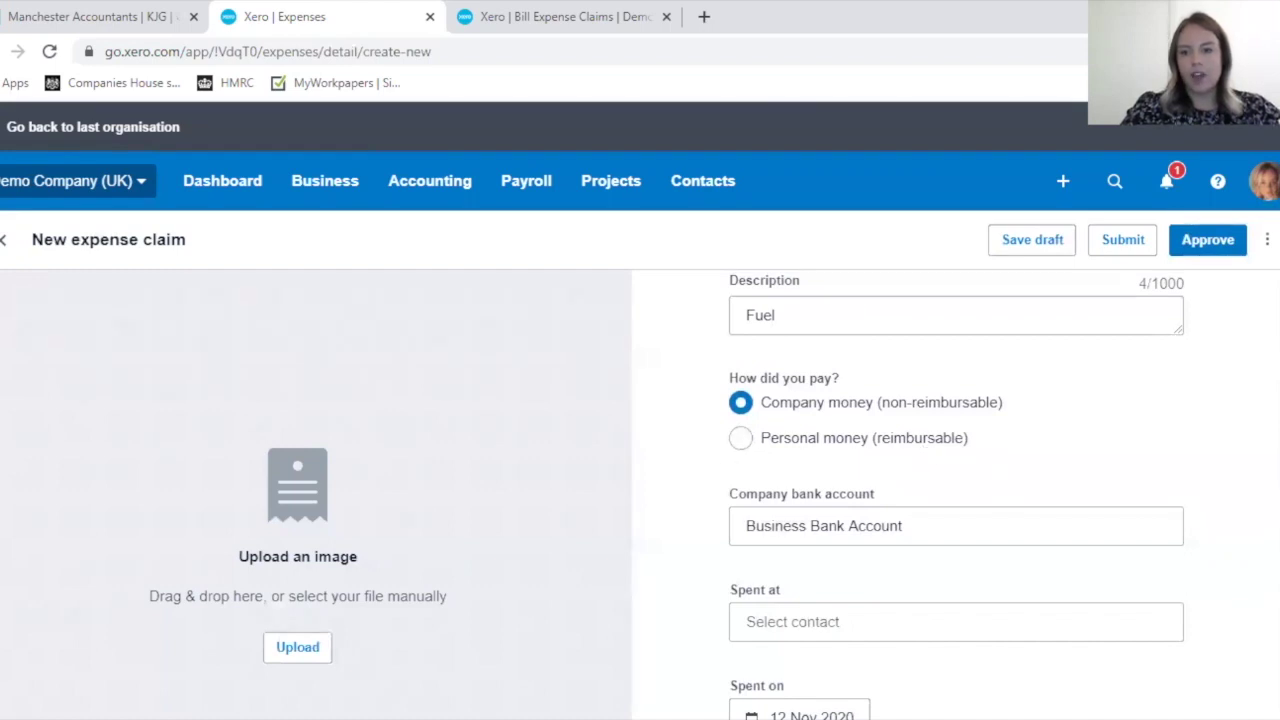
- Attach the Expense Claim Fuel receipt image from the Pictures folder to the new claim
scroll(1278, 436, down, 1)
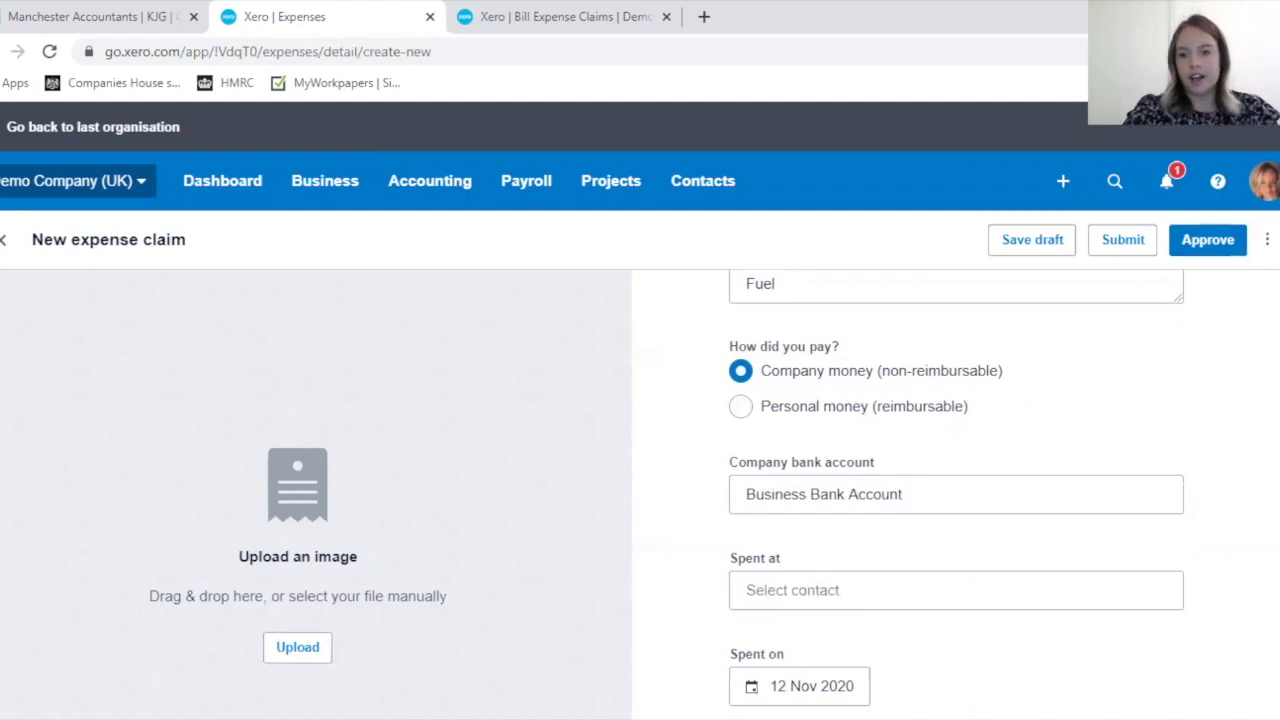
scroll(956, 490, down, 1)
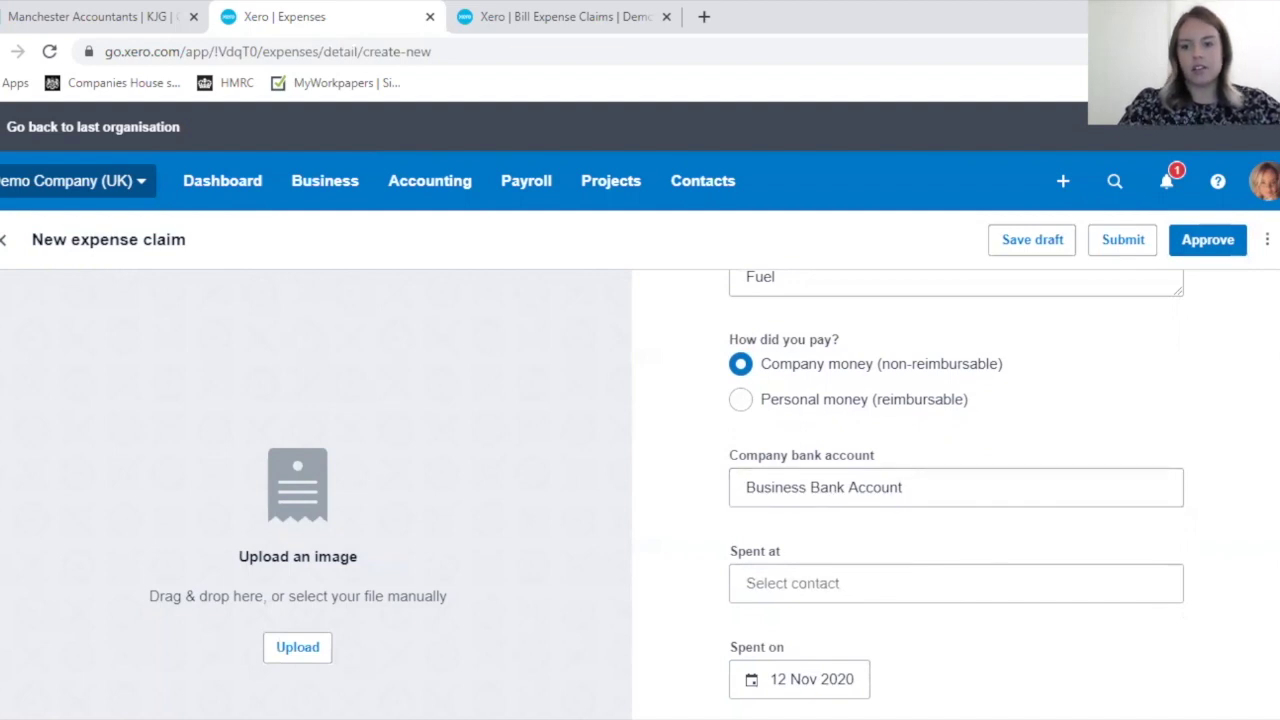
scroll(956, 493, up, 1)
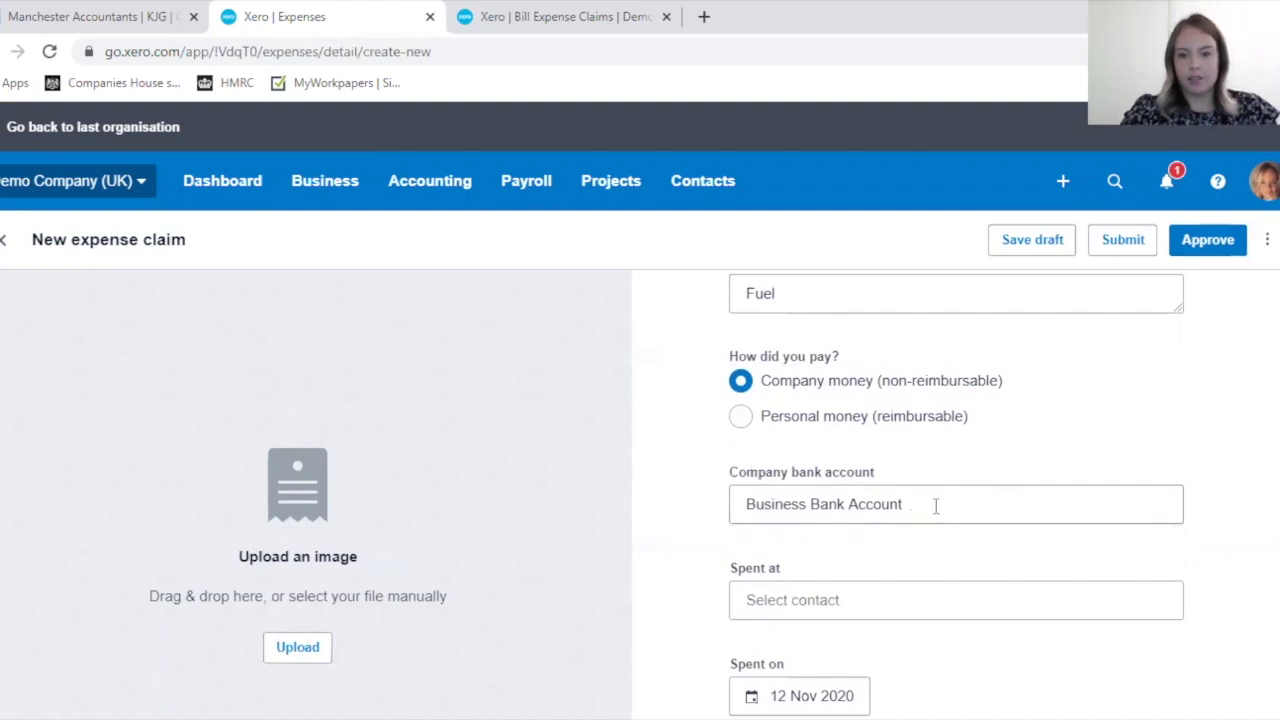
click(316, 647)
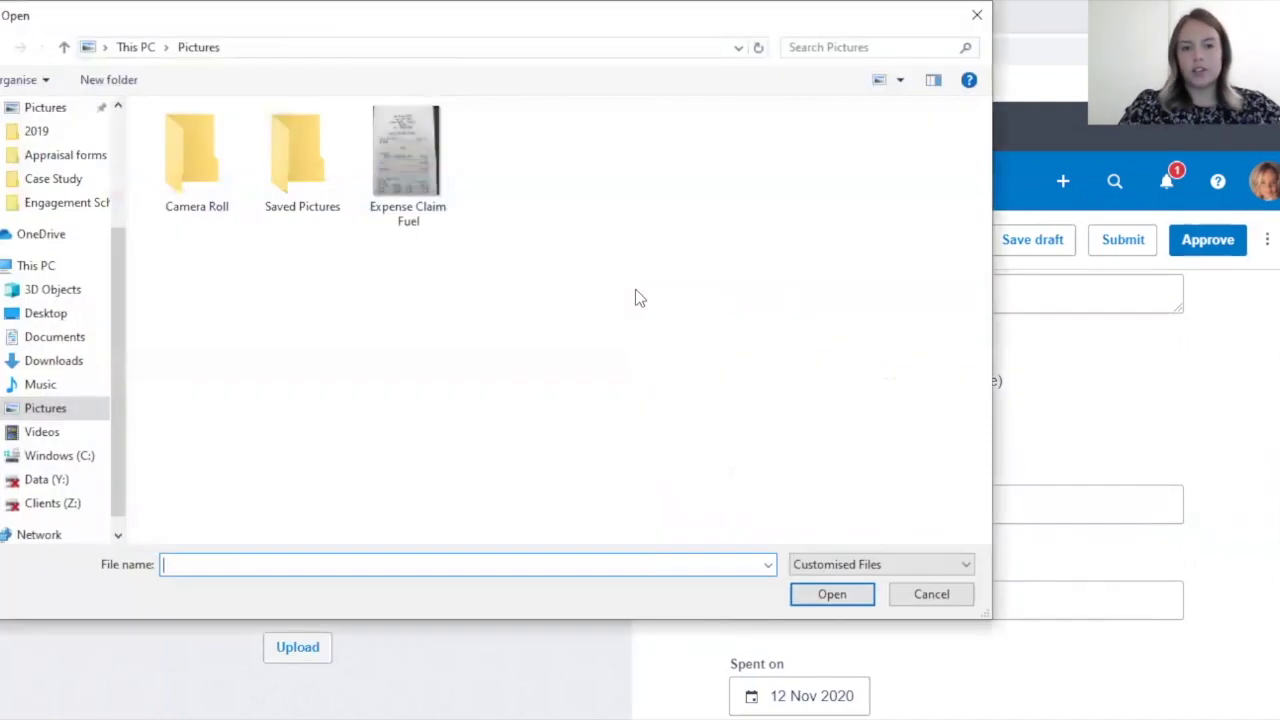
double_click(429, 165)
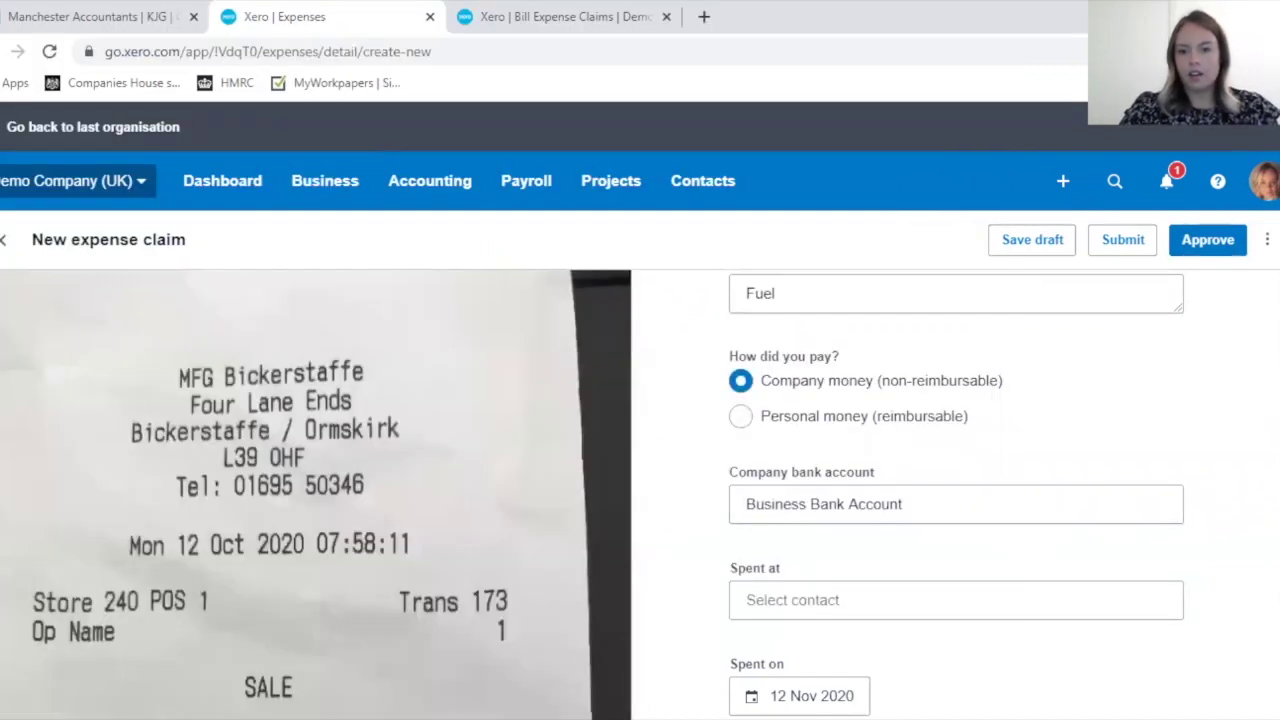
- Set the claim's spent-at contact to MFG and its spent-on date to 12 Oct 2020
scroll(966, 549, down, 3)
click(860, 462)
text(MFG)
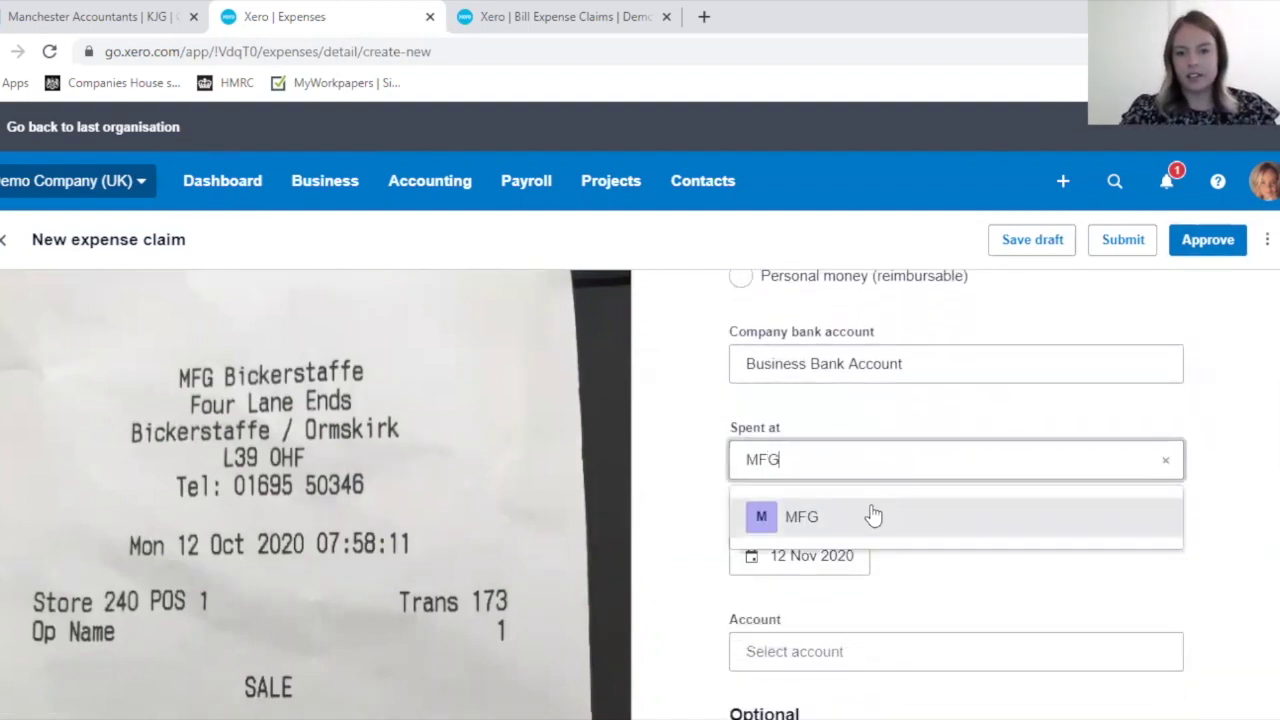
click(880, 520)
scroll(850, 480, down, 1)
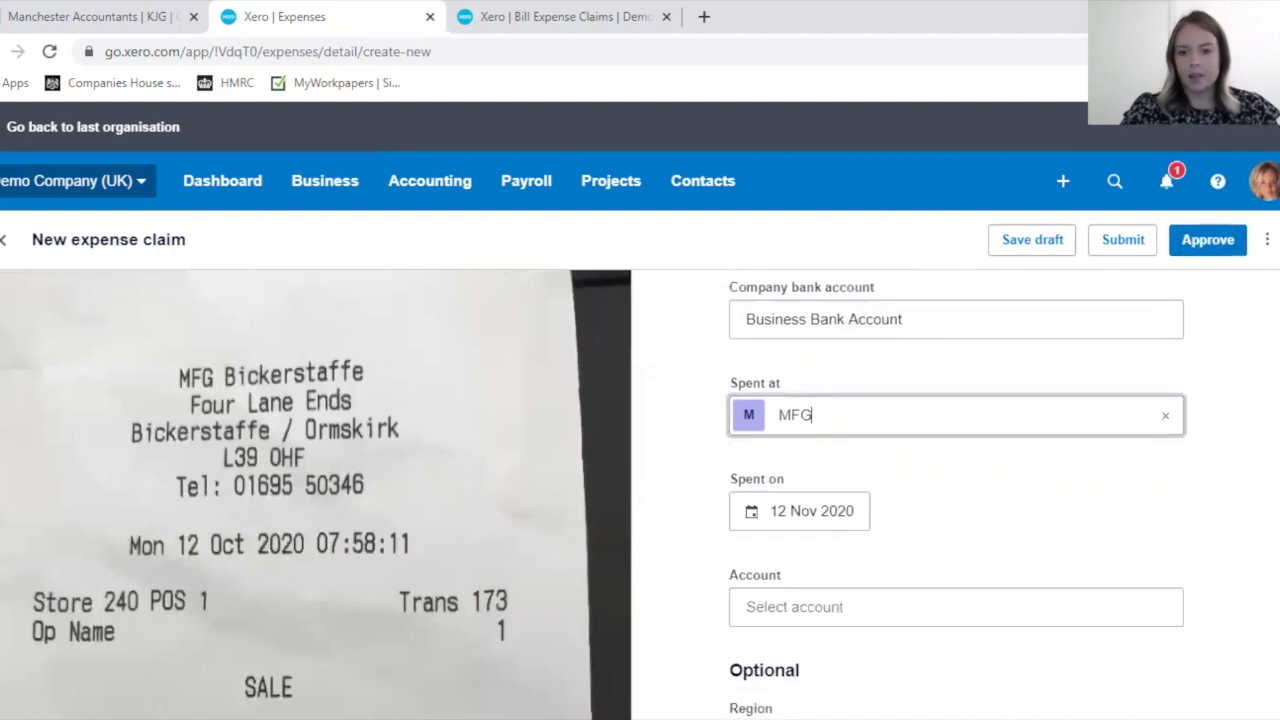
click(846, 489)
click(764, 190)
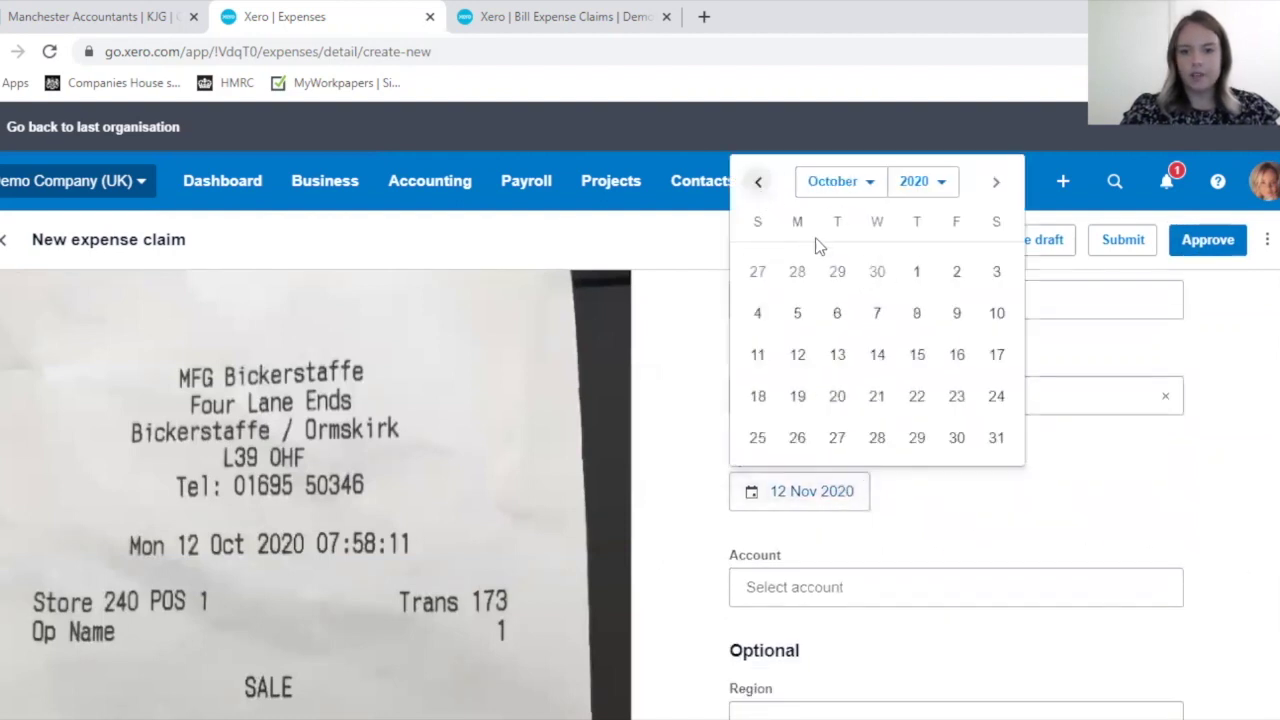
click(803, 358)
- Assign the claim to account 493 - Travel - National and set its region to North
click(922, 582)
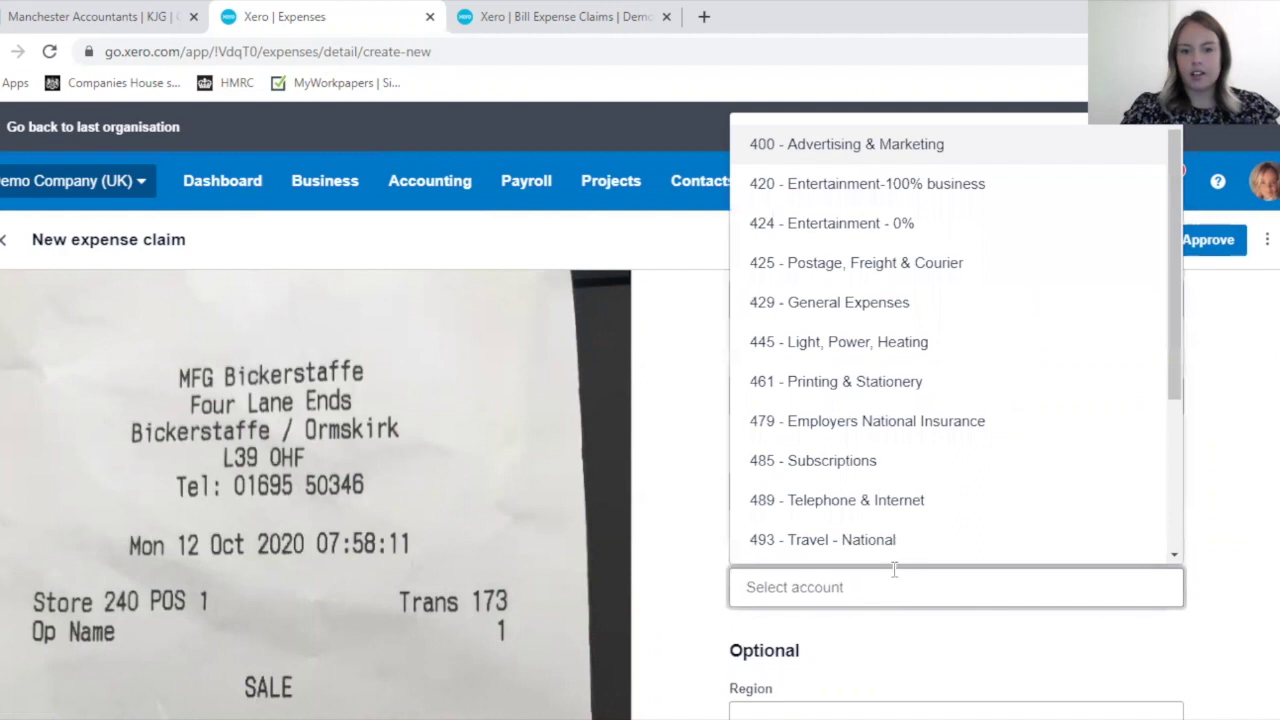
scroll(888, 550, down, 1)
click(880, 515)
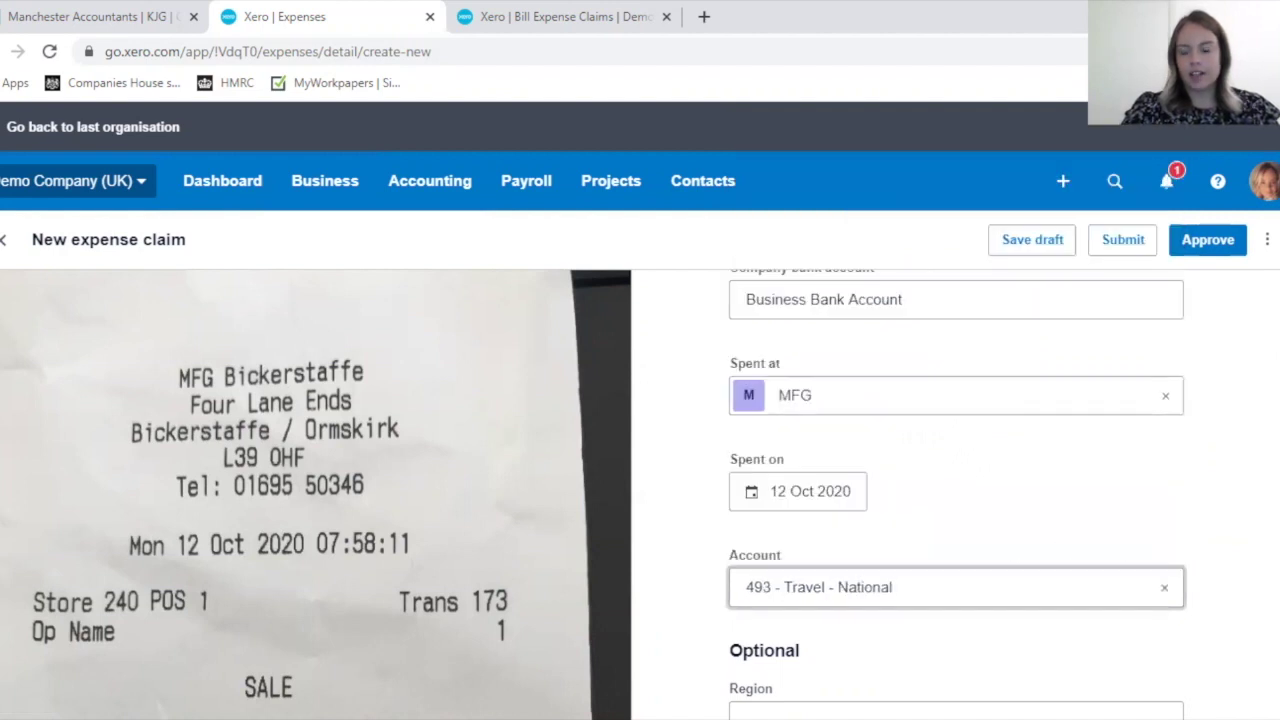
scroll(956, 490, down, 3)
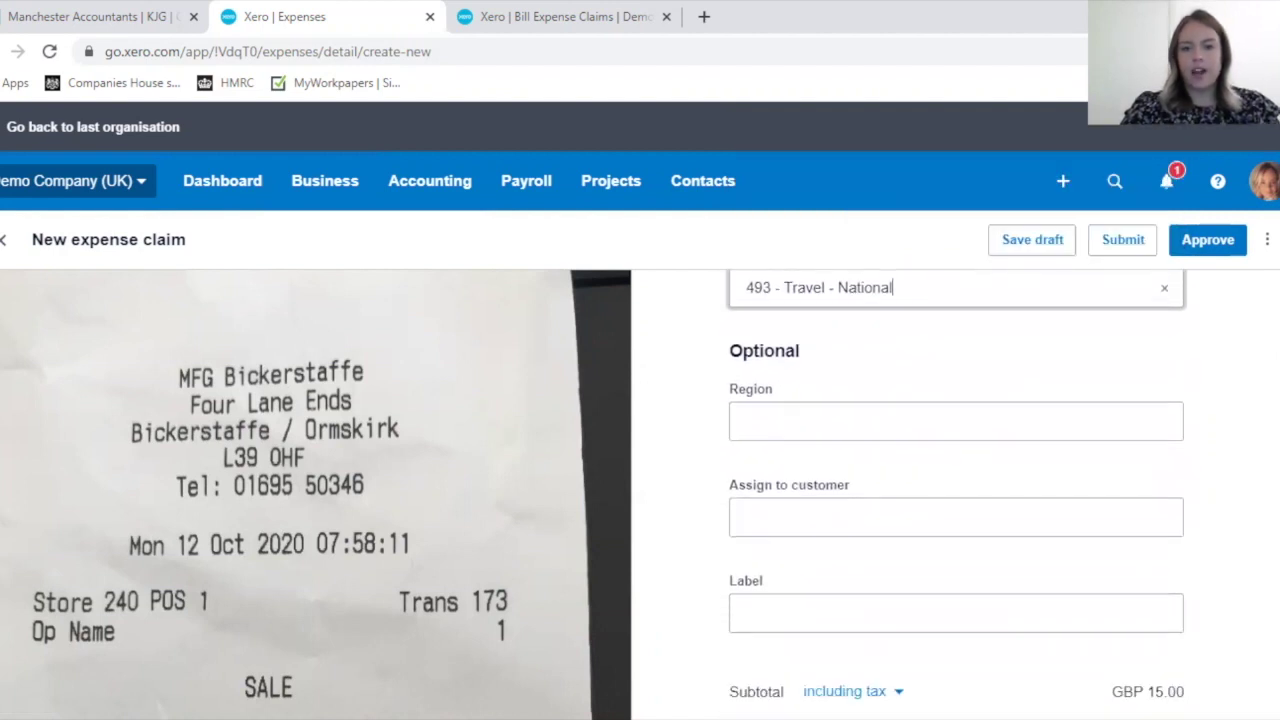
click(860, 418)
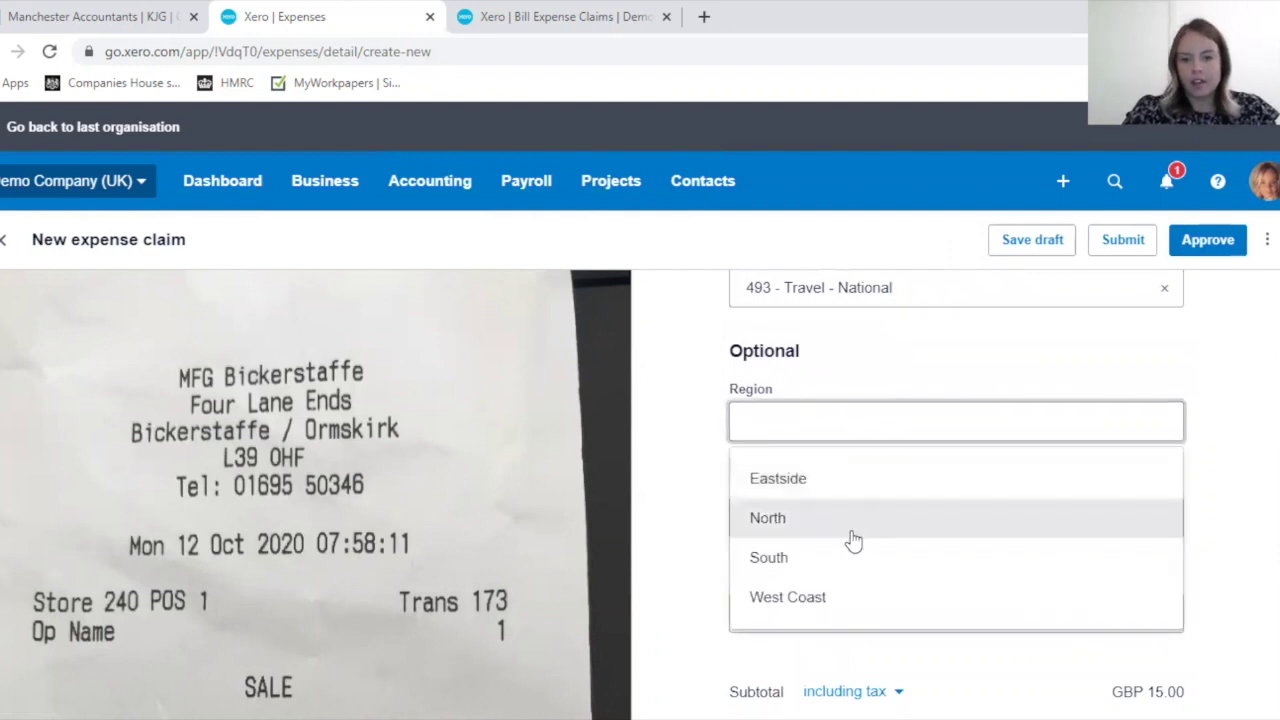
click(823, 527)
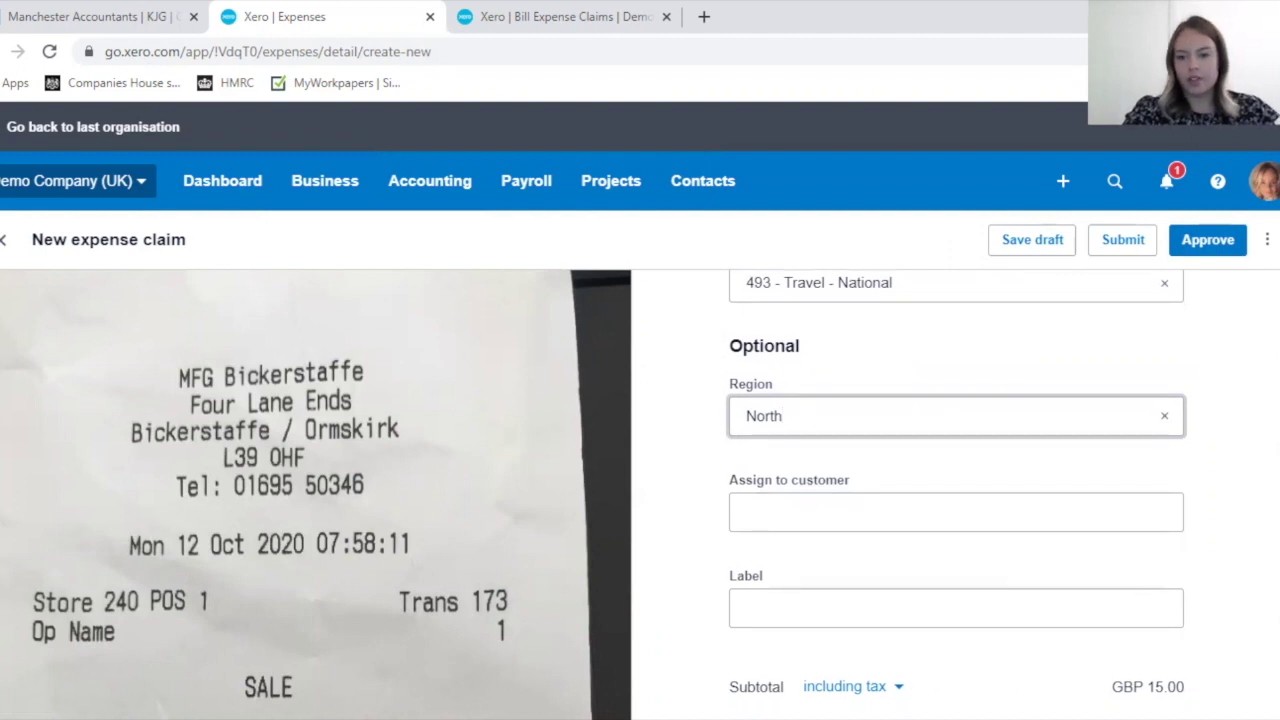
- Check the claim's tax and total, submit the claim, and show the claims awaiting review
scroll(640, 450, down, 2)
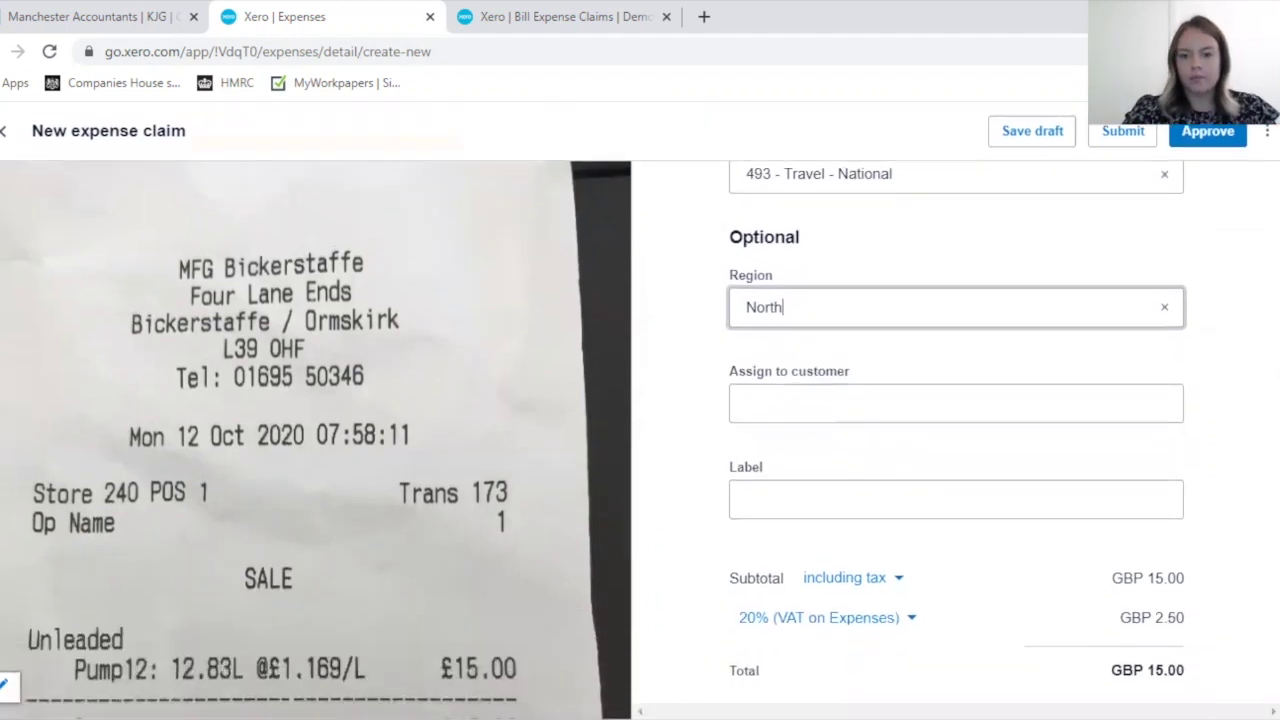
scroll(640, 450, up, 2)
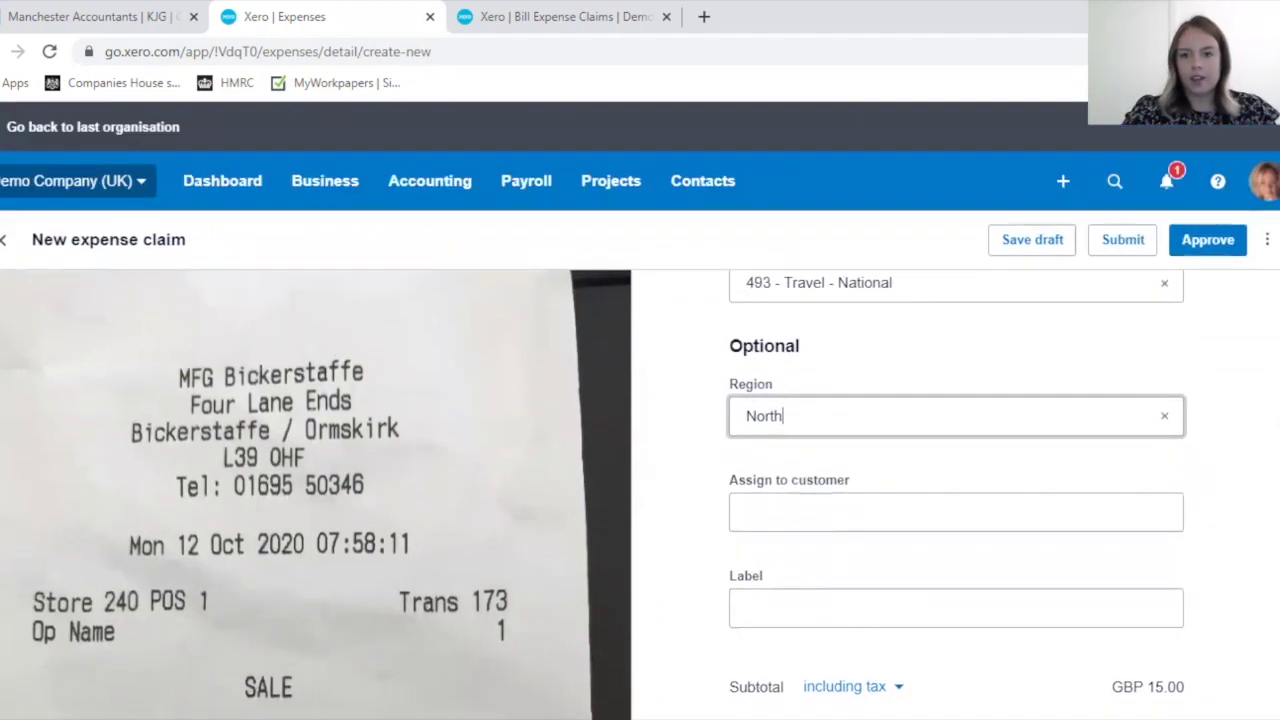
click(1117, 247)
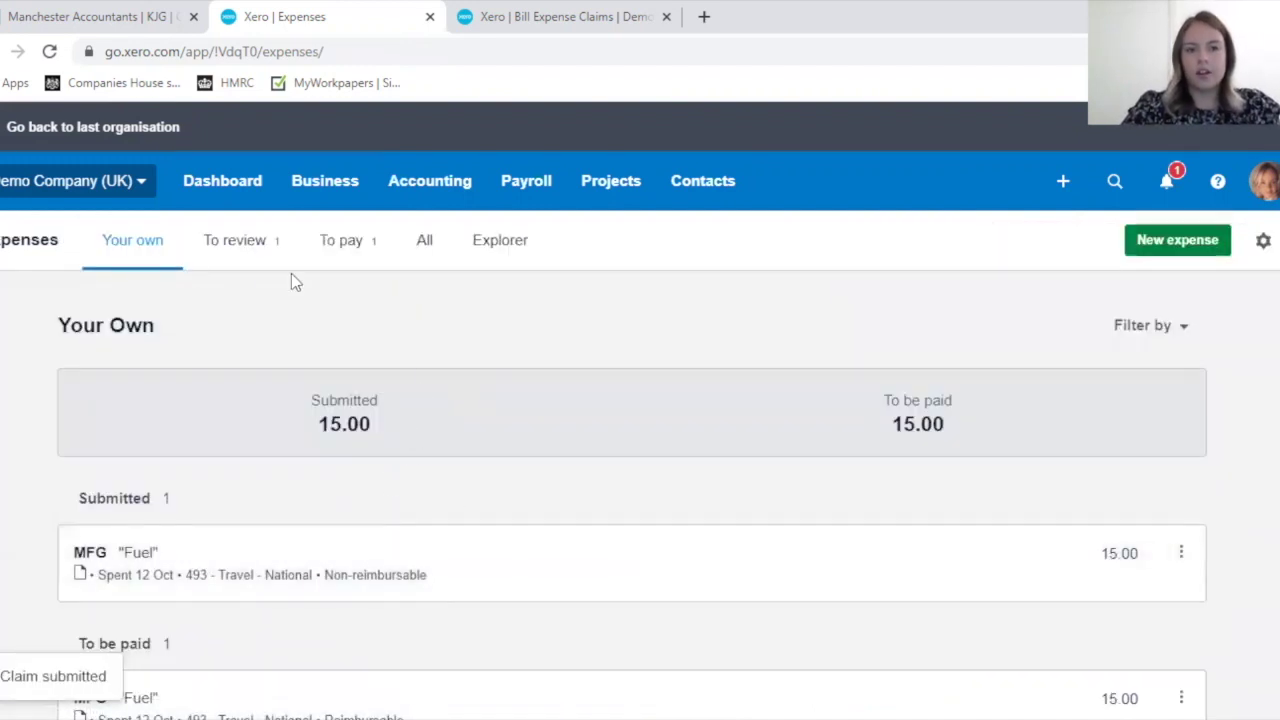
click(249, 243)
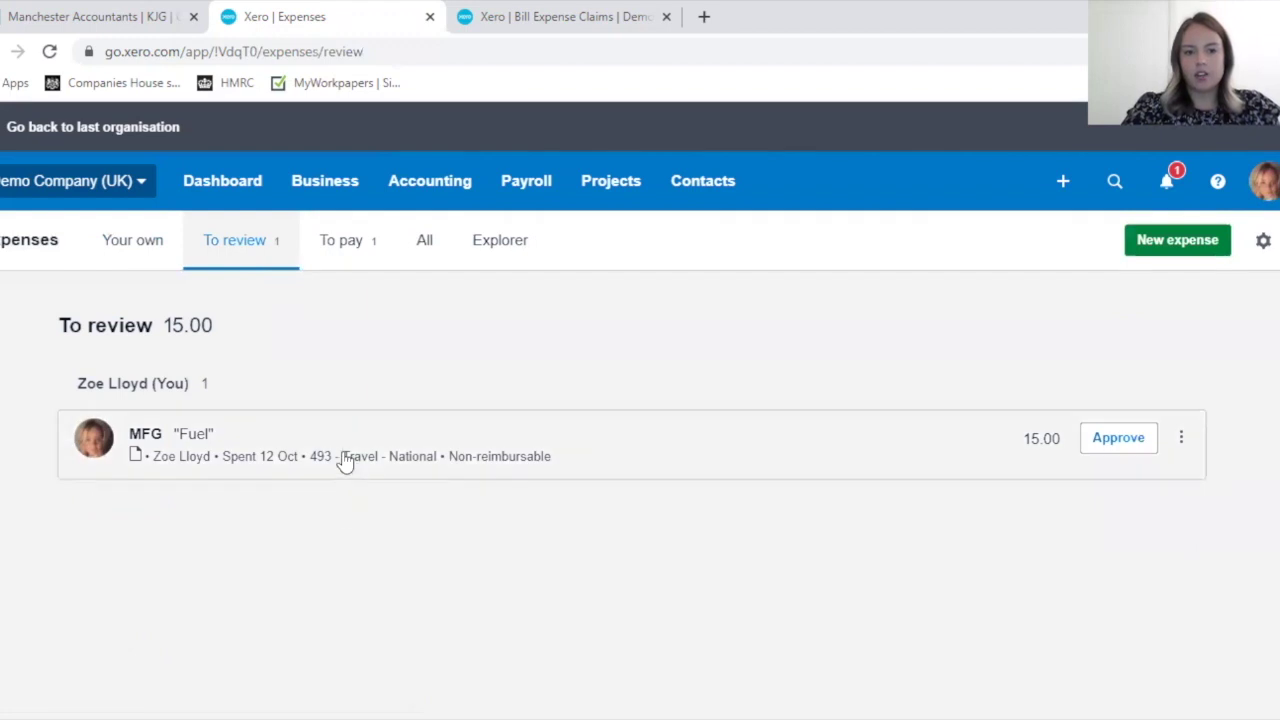
- Open the non-reimbursable MFG fuel claim awaiting review and check its details against the attached receipt
click(357, 449)
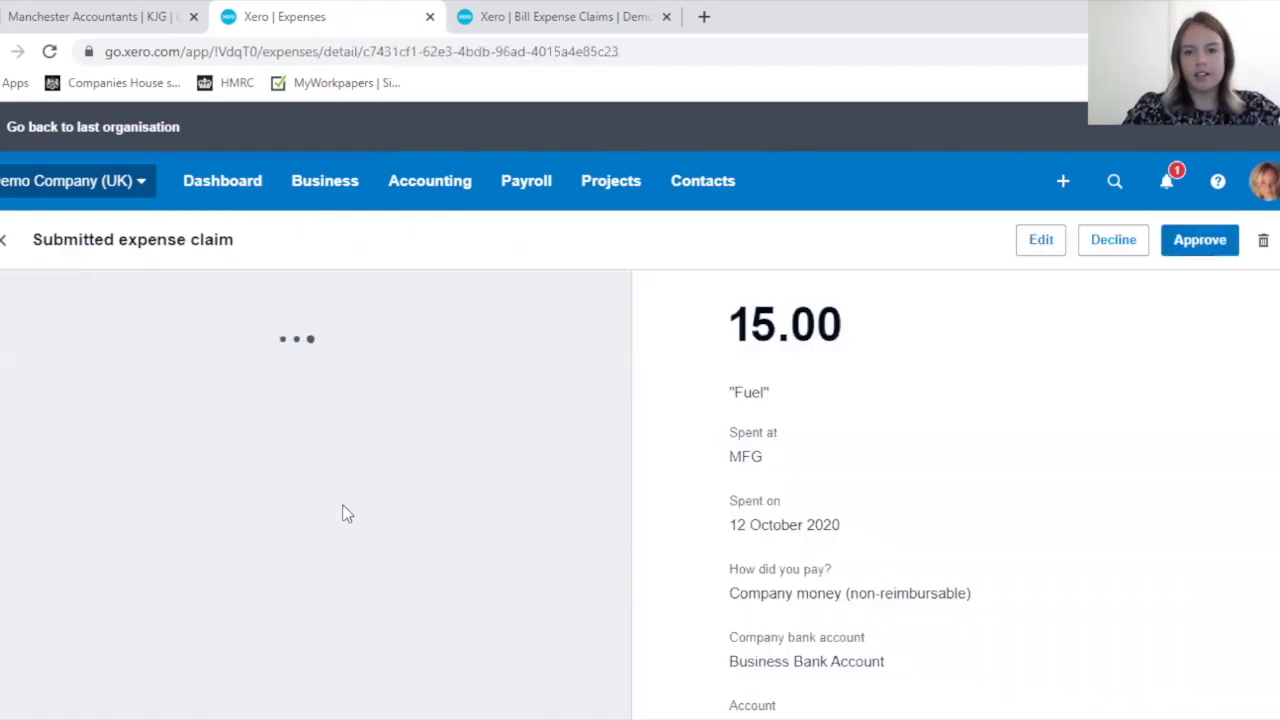
scroll(310, 480, down, 1)
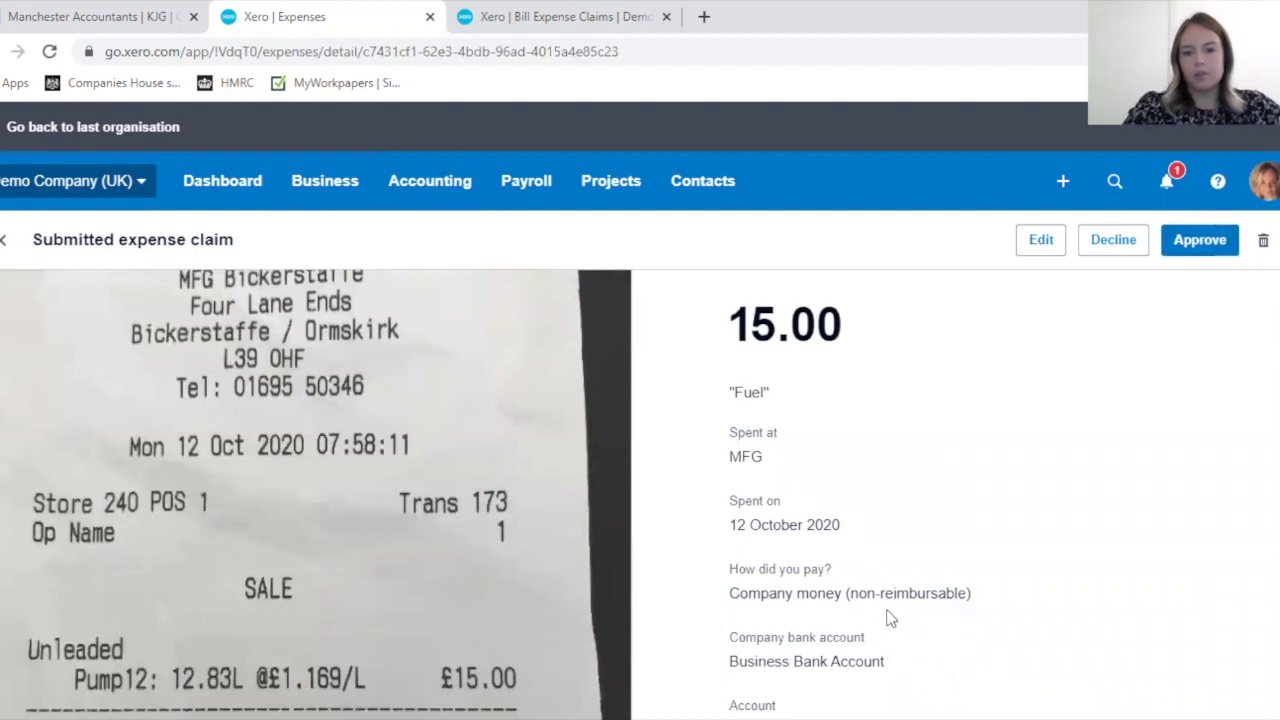
scroll(756, 382, down, 1)
scroll(360, 332, down, 2)
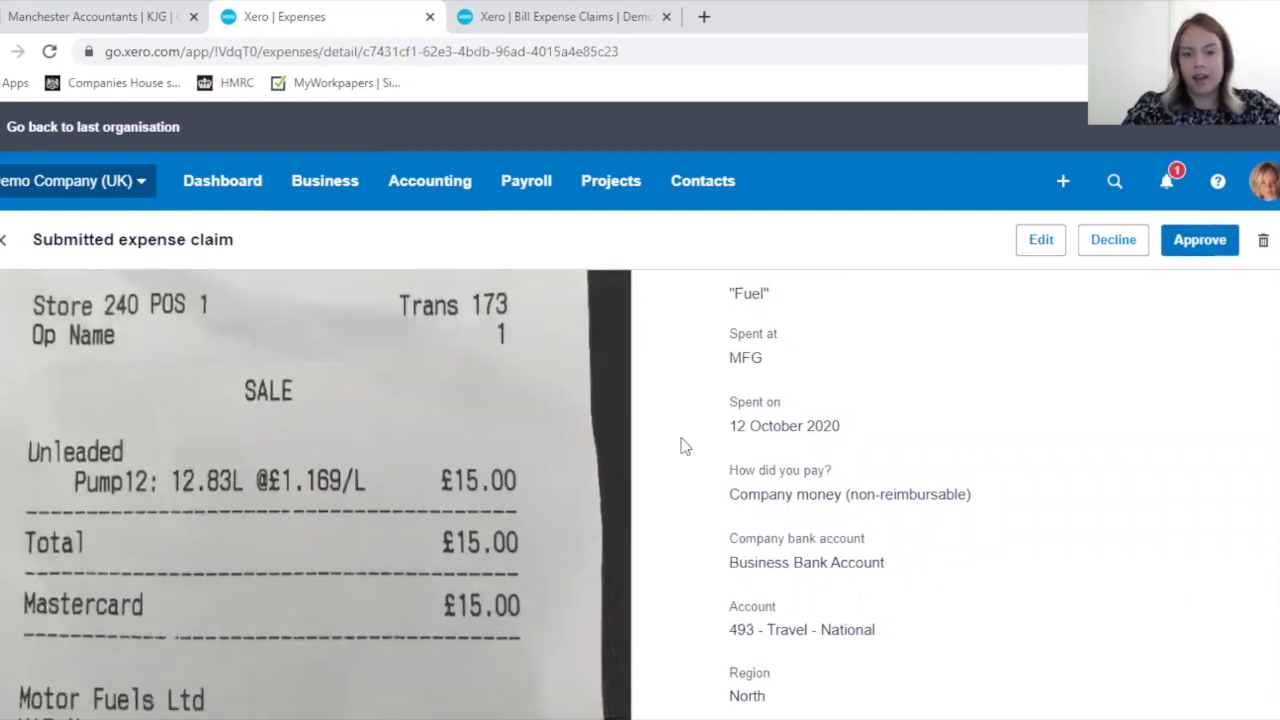
scroll(499, 465, up, 3)
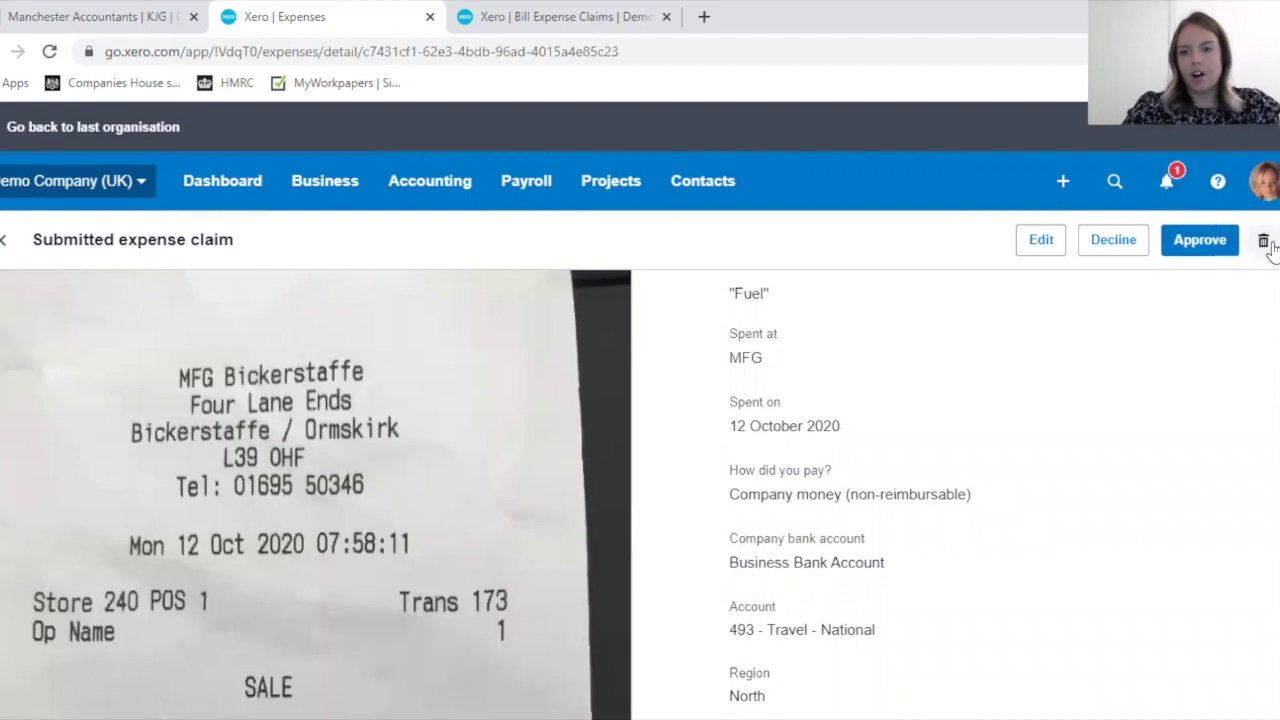
click(1113, 239)
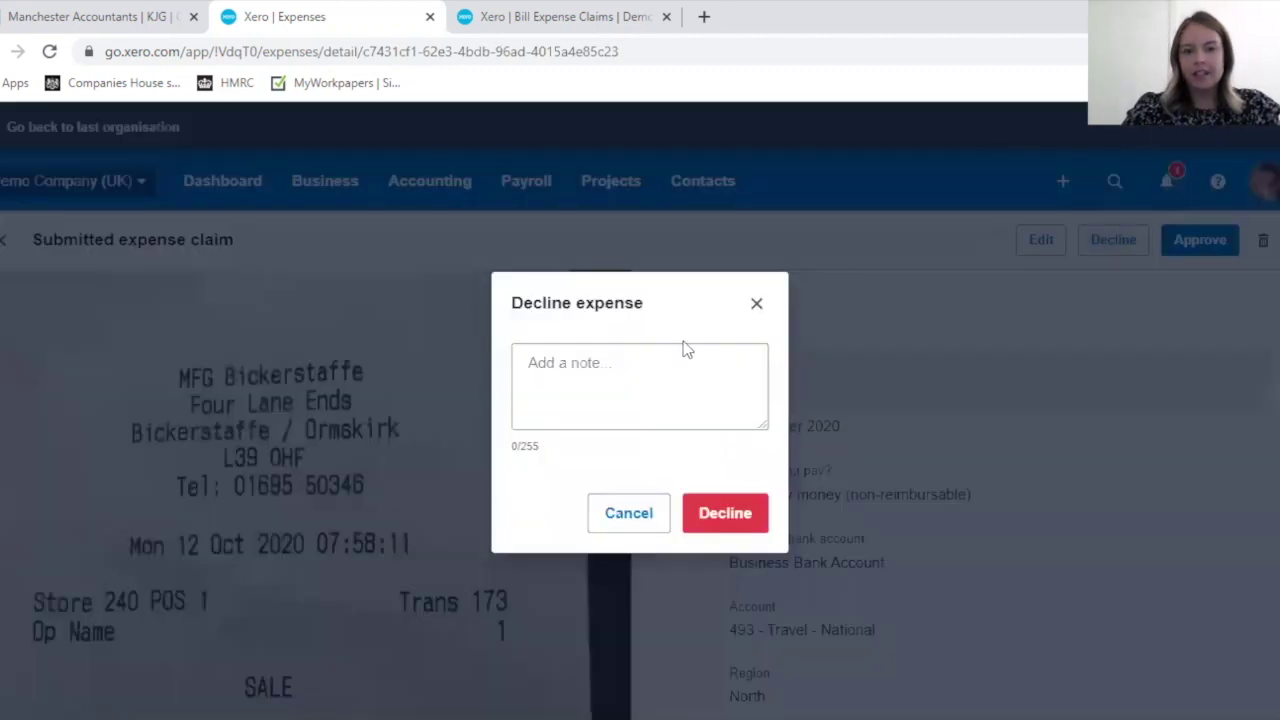
click(586, 391)
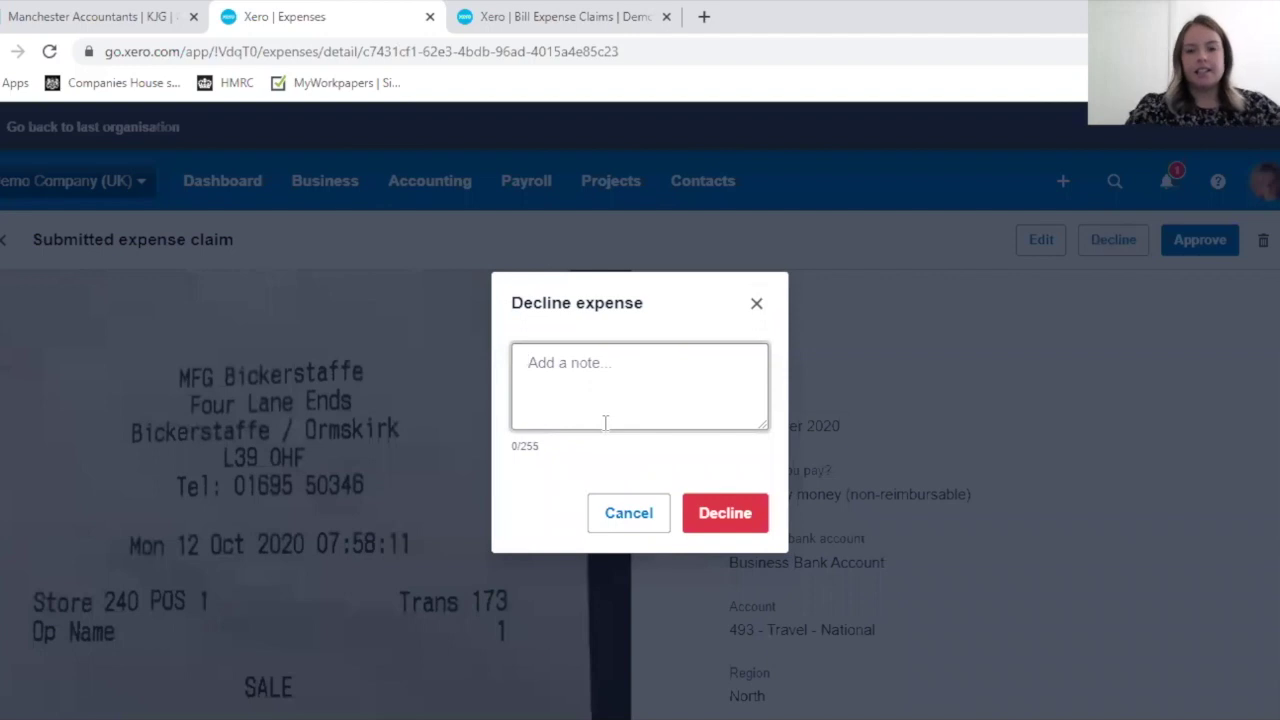
click(616, 521)
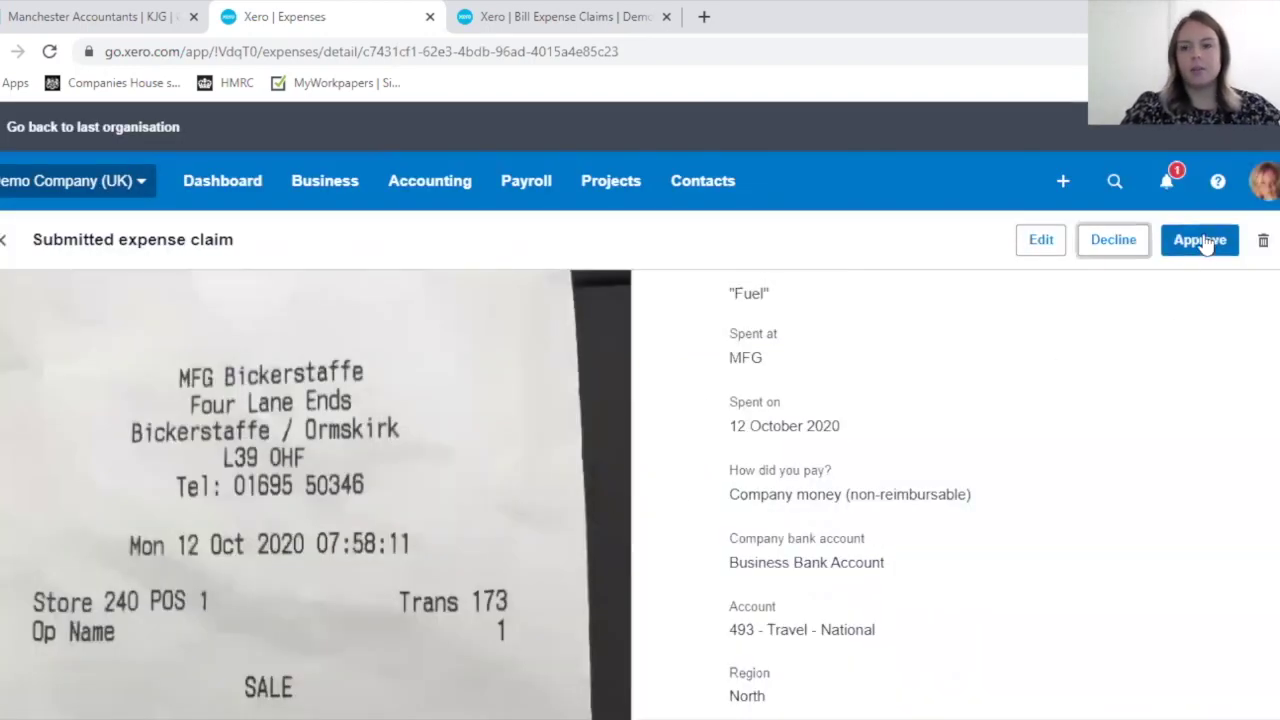
- Approve the non-reimbursable fuel claim and review the lists of claims to pay and all claims
click(1205, 242)
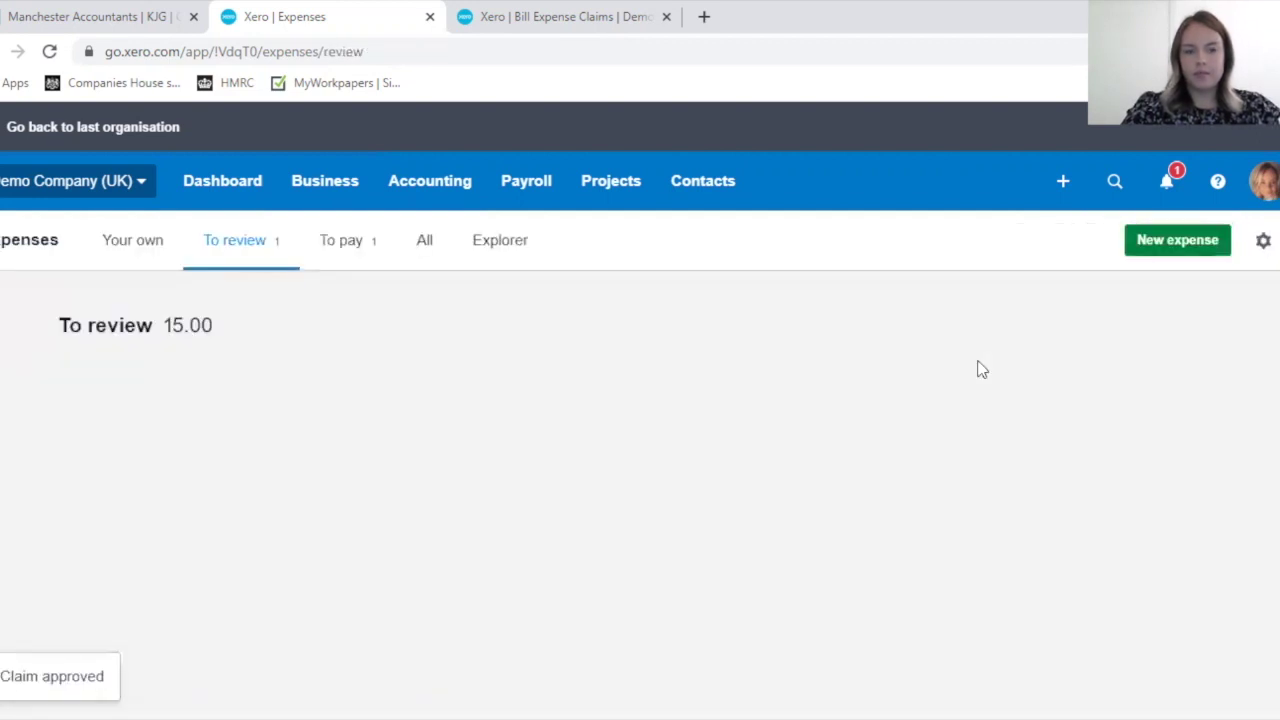
click(48, 51)
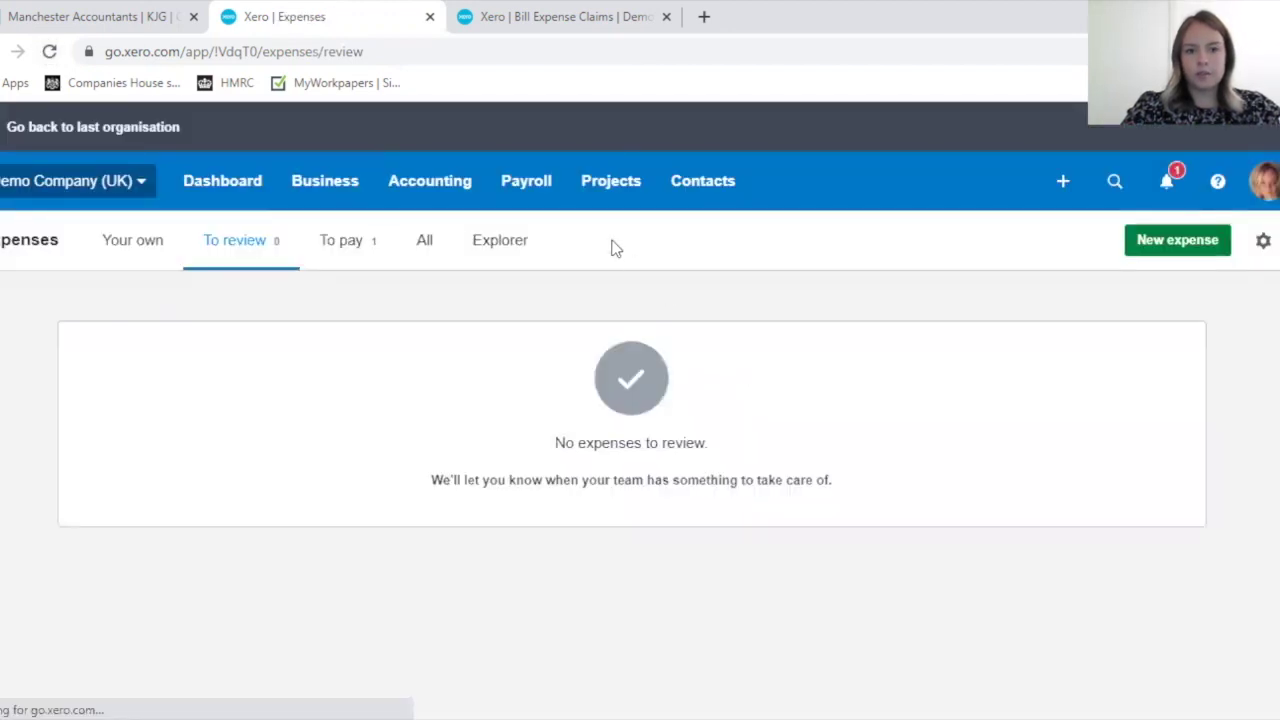
click(357, 258)
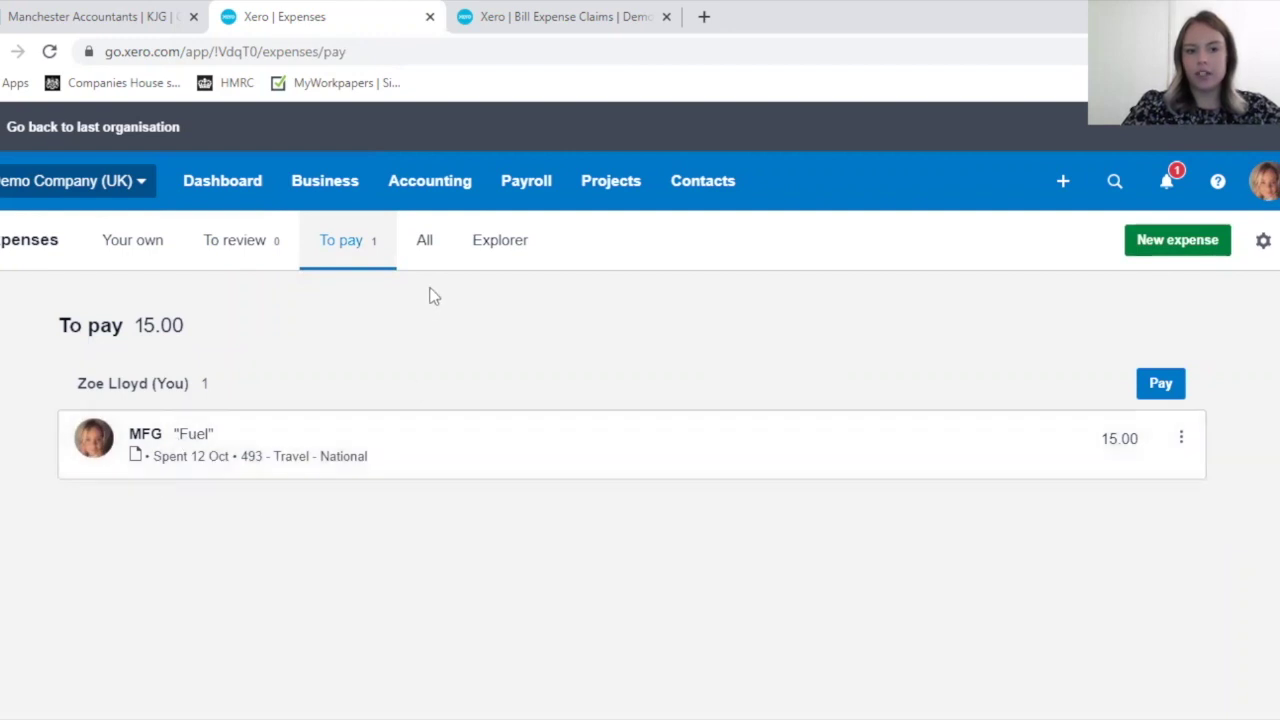
click(424, 254)
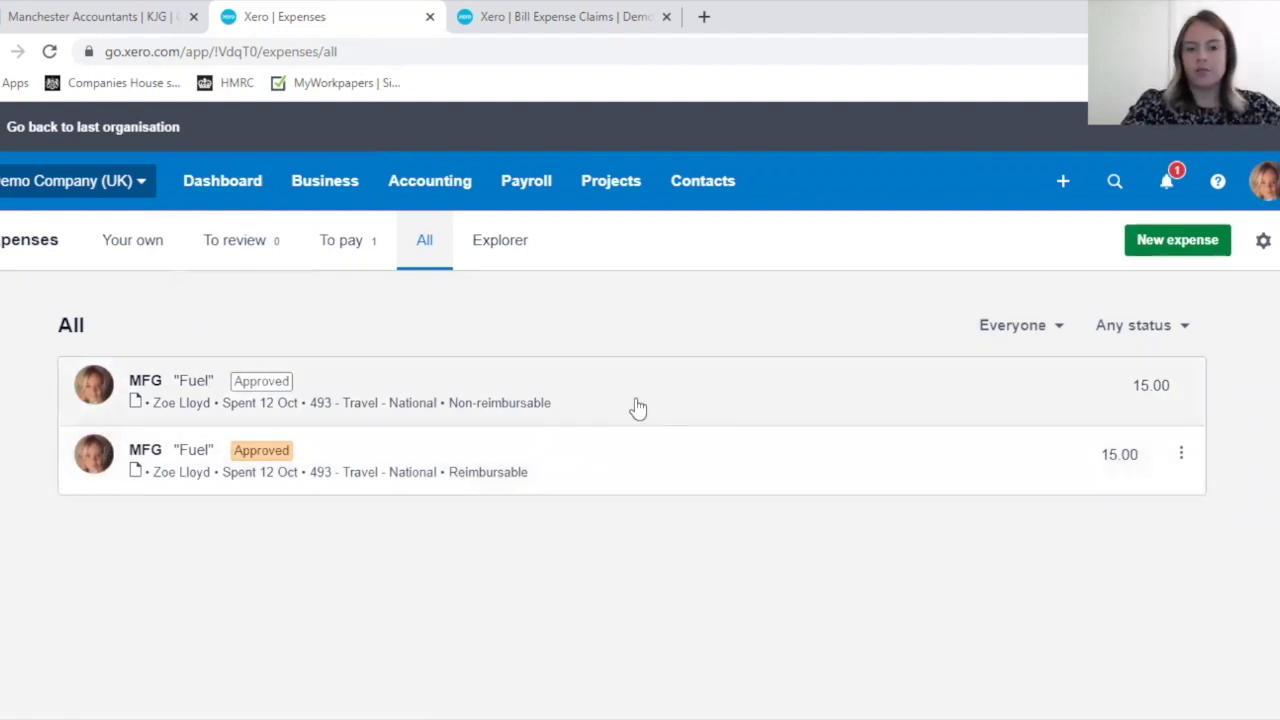
- Start a new expense claim from the expense claims page and switch it to the itemised form
click(337, 184)
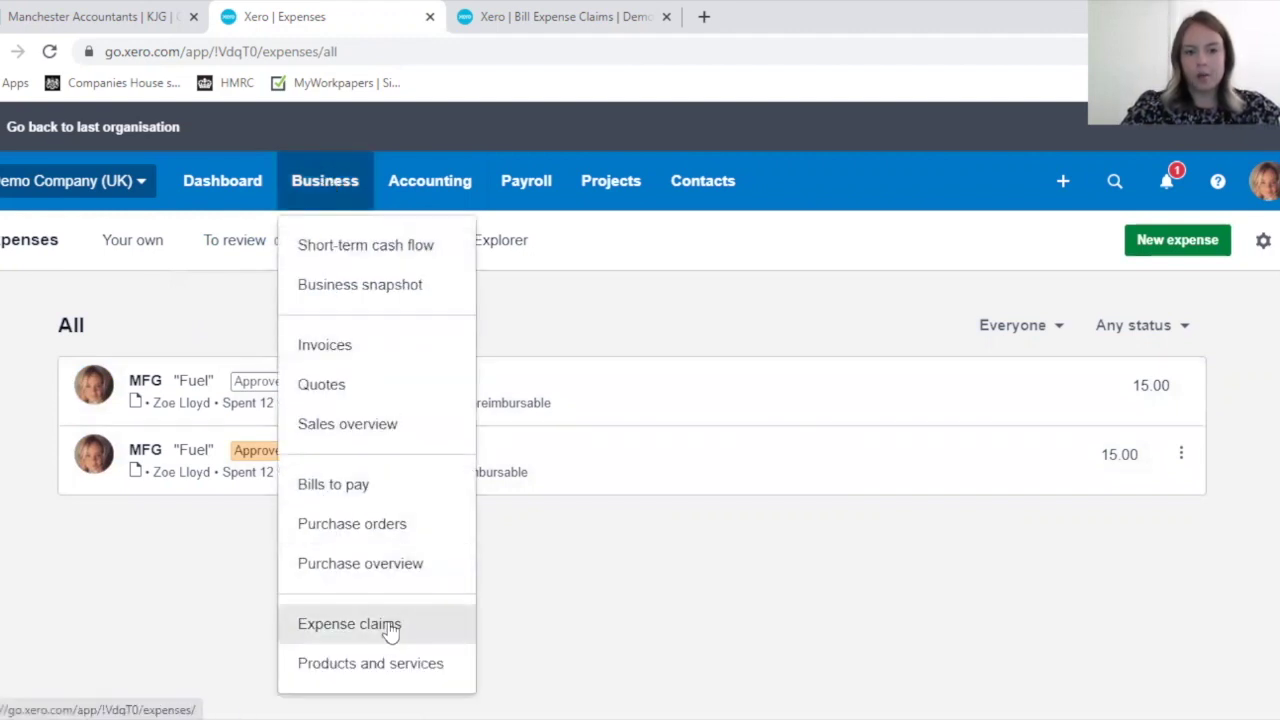
click(310, 625)
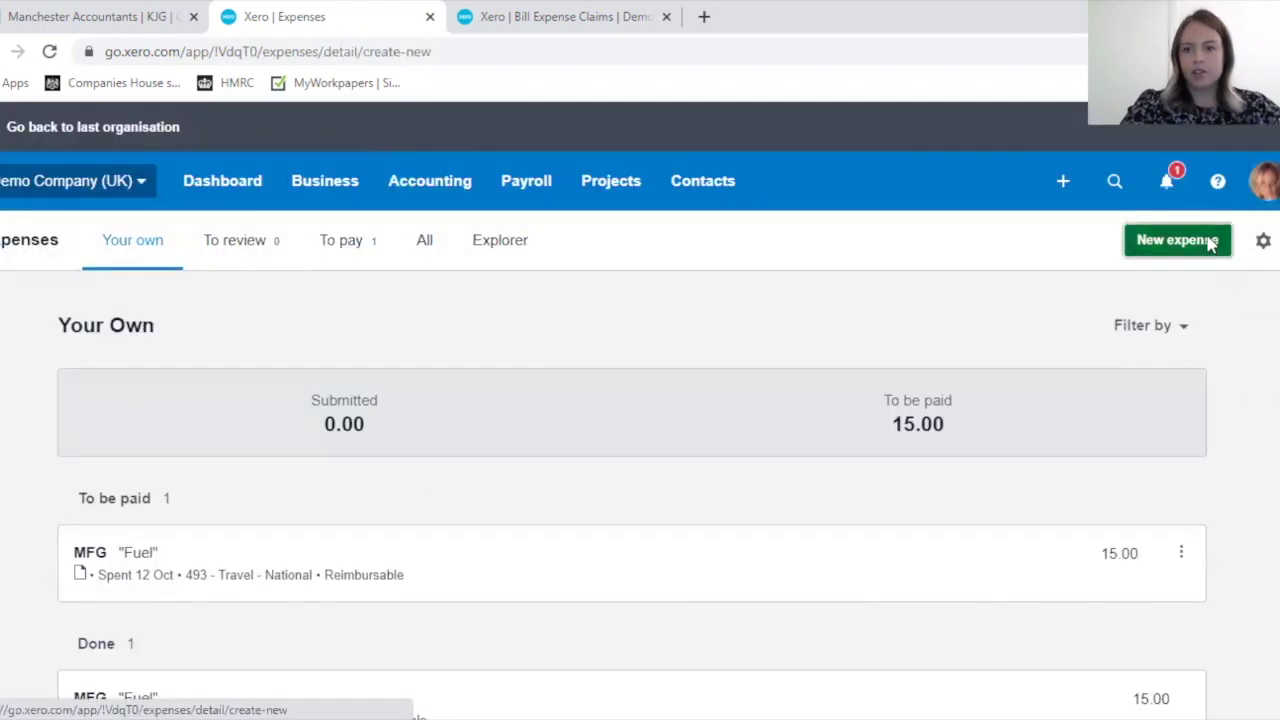
click(1210, 241)
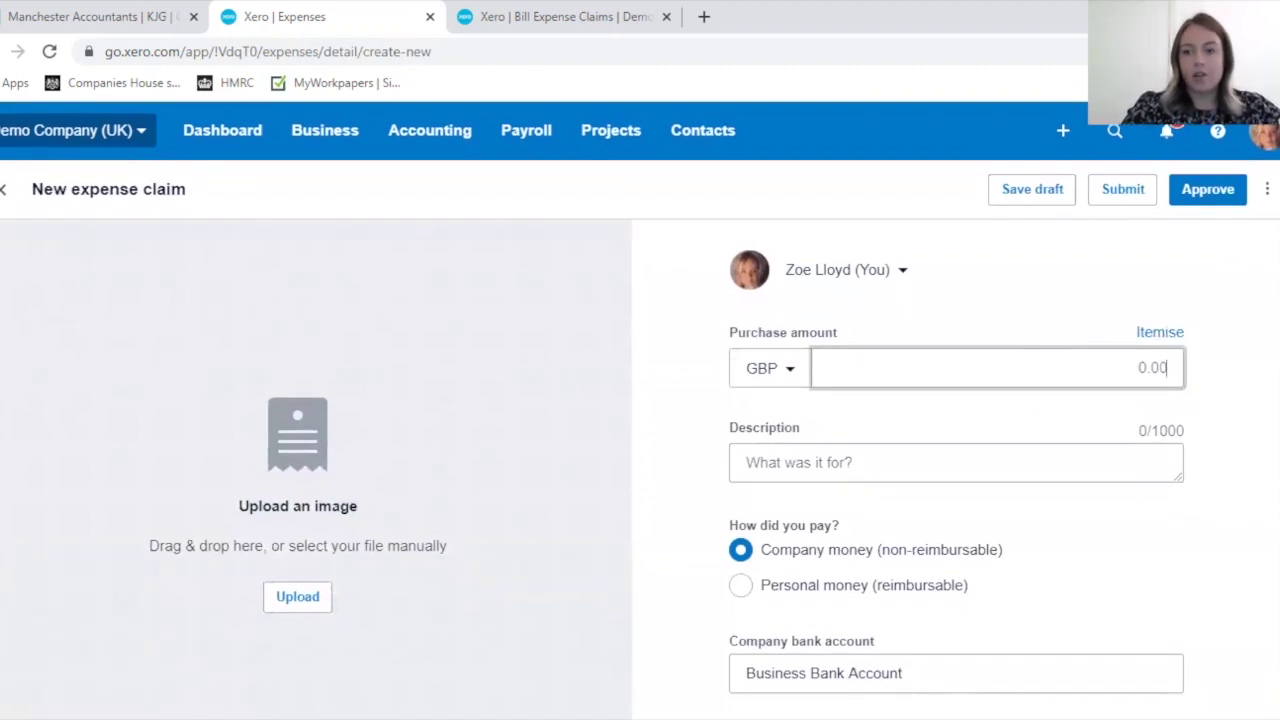
click(1170, 331)
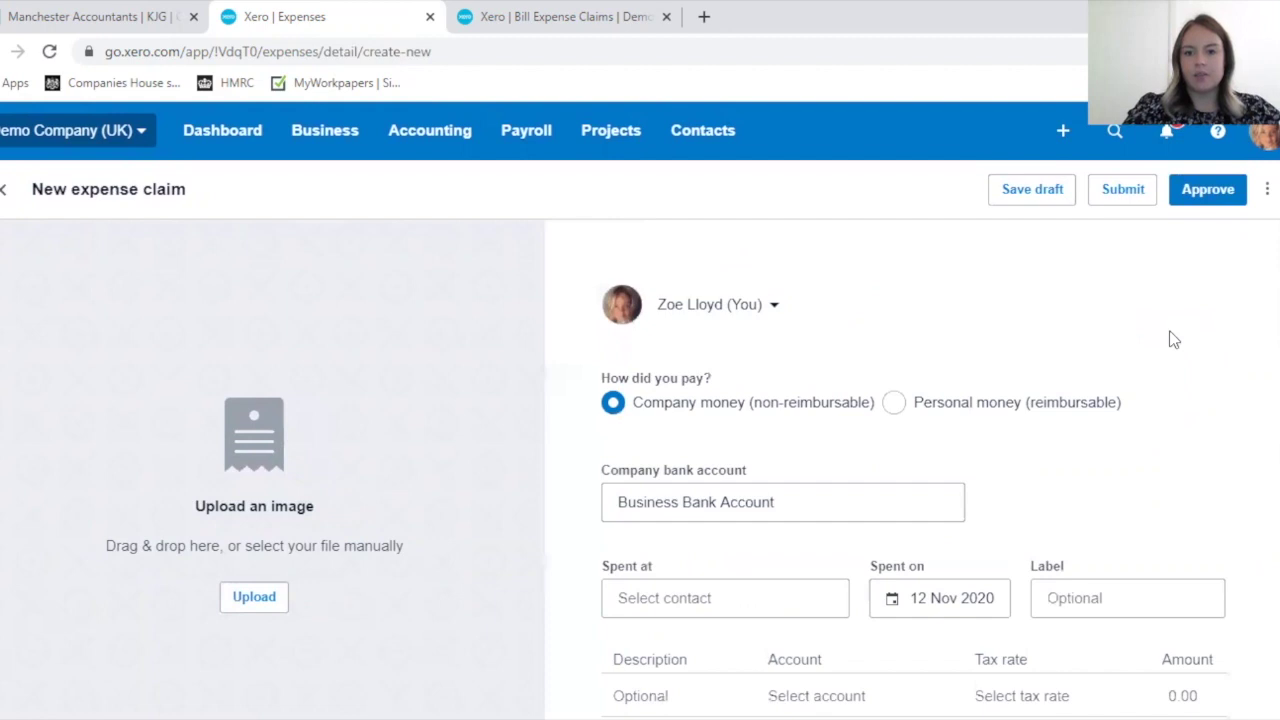
- Fill in the first line item as Fuel, account 493 - Travel - National, with an amount of 15
scroll(1075, 372, down, 1)
scroll(1083, 368, up, 1)
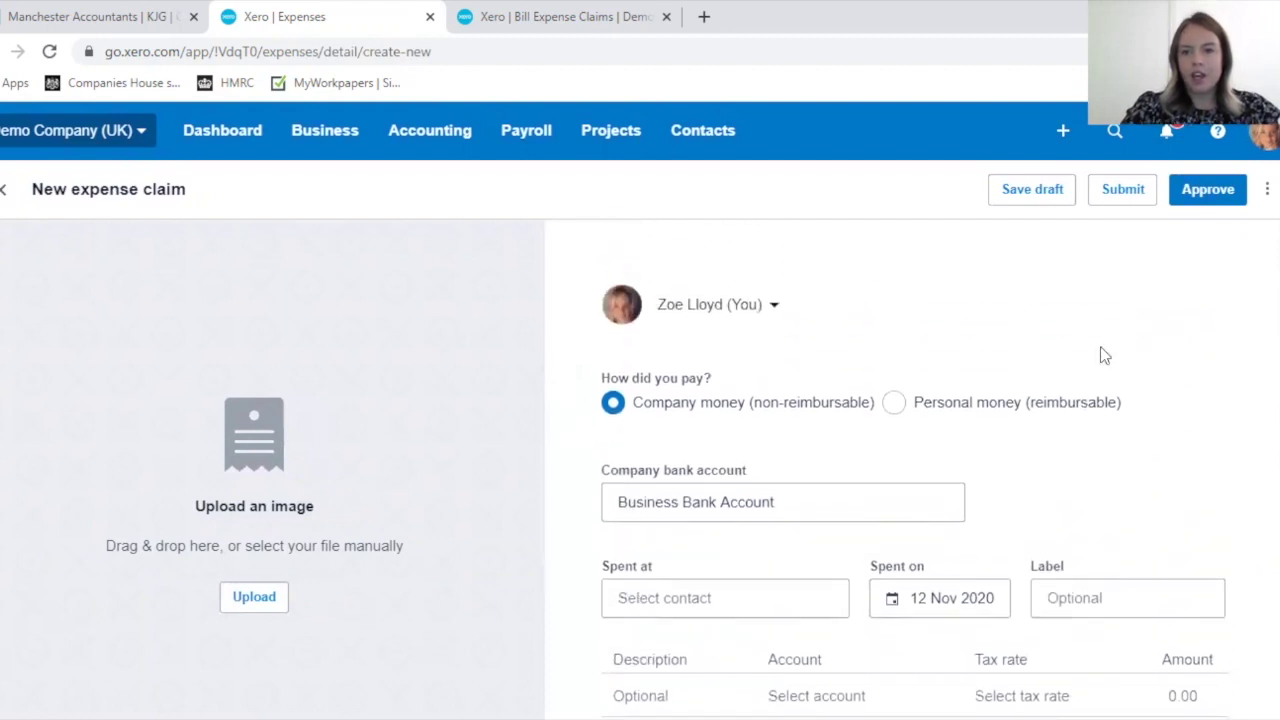
scroll(1019, 412, down, 1)
scroll(1100, 475, up, 1)
scroll(1098, 475, down, 2)
scroll(842, 526, down, 1)
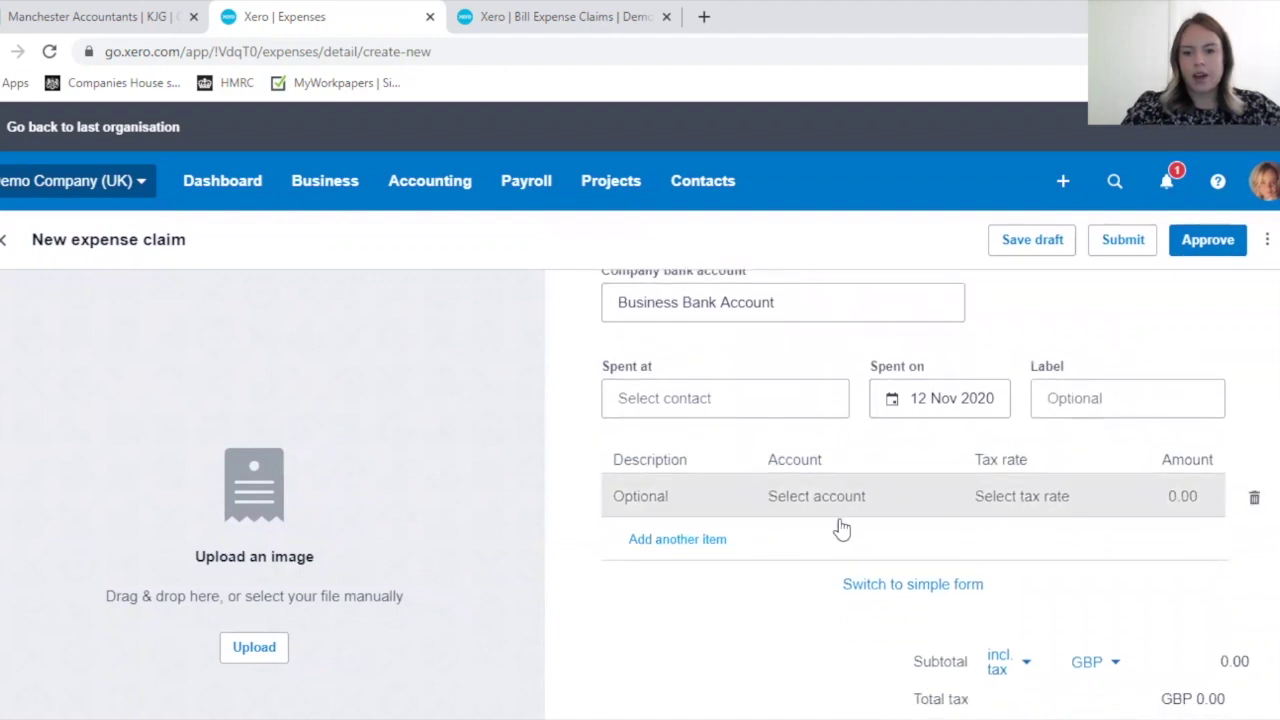
click(660, 497)
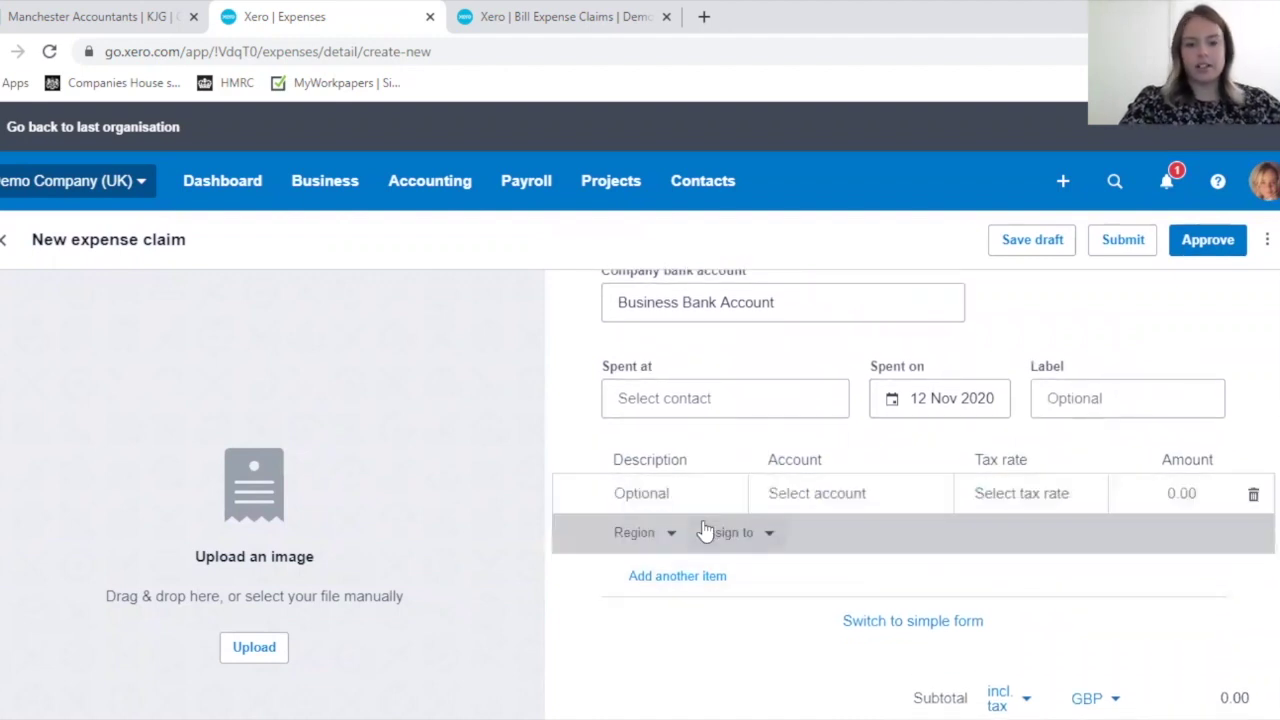
text(Fuel)
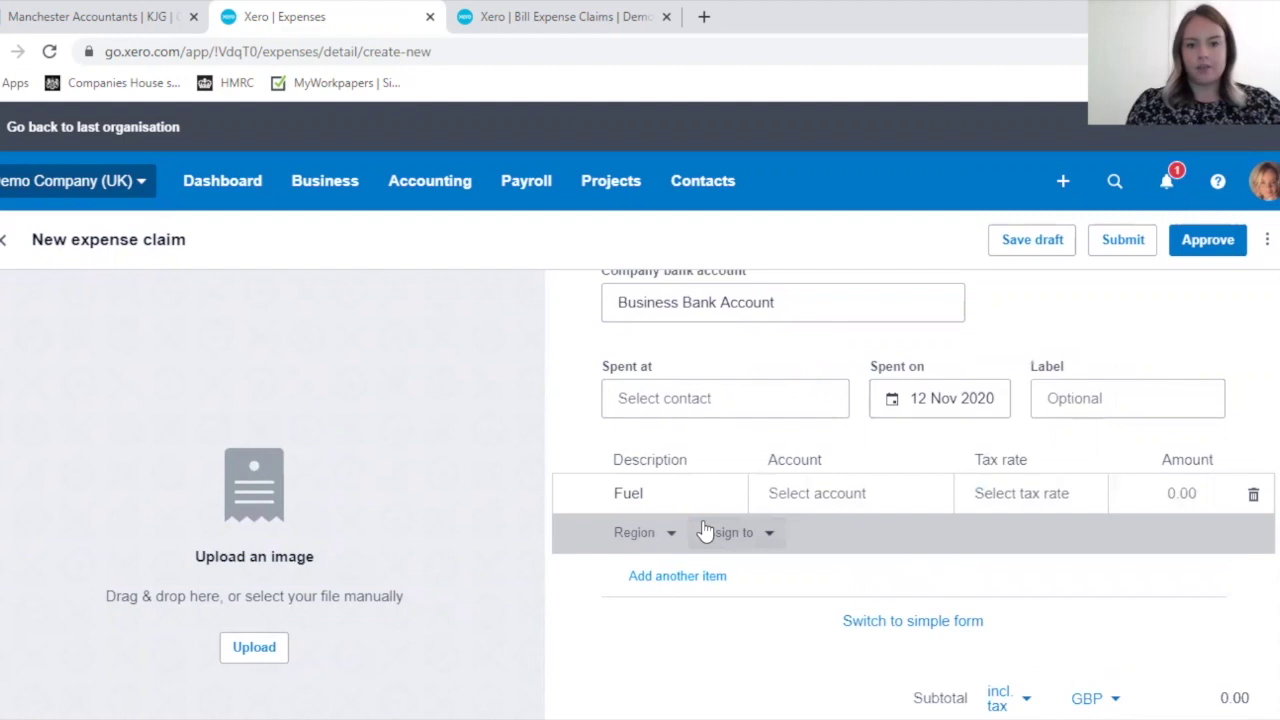
key(Tab)
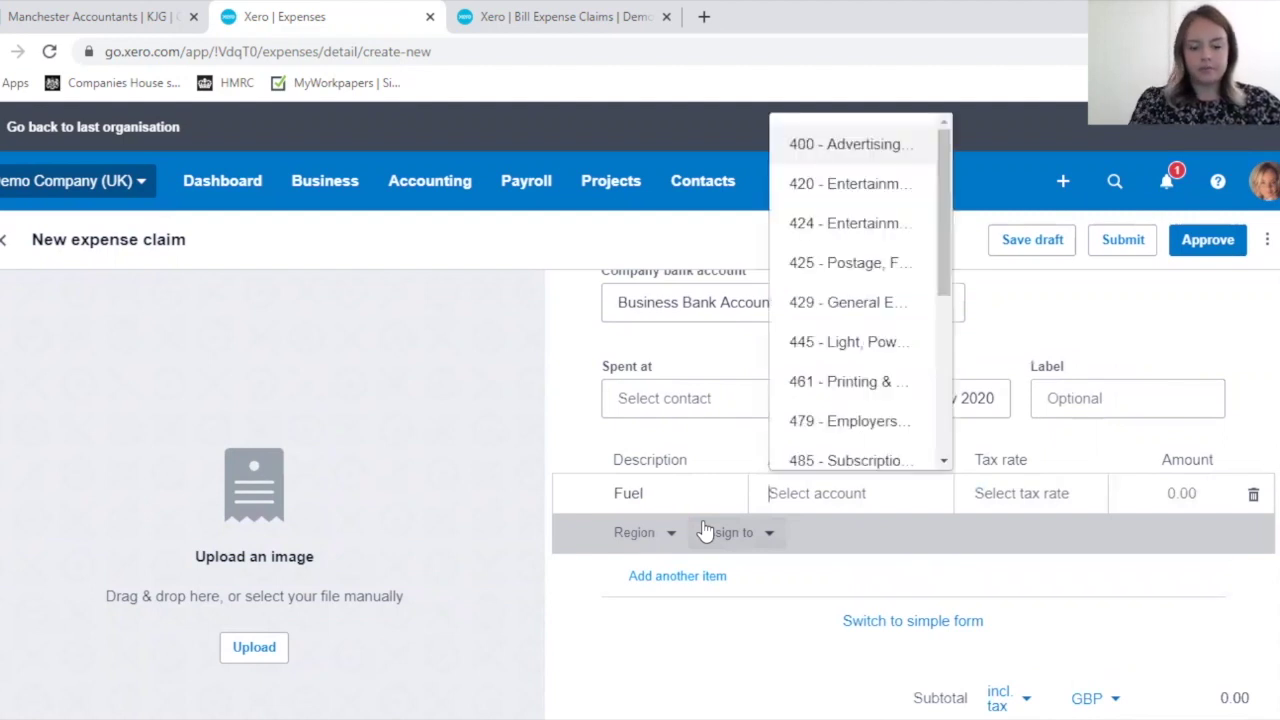
text(tra)
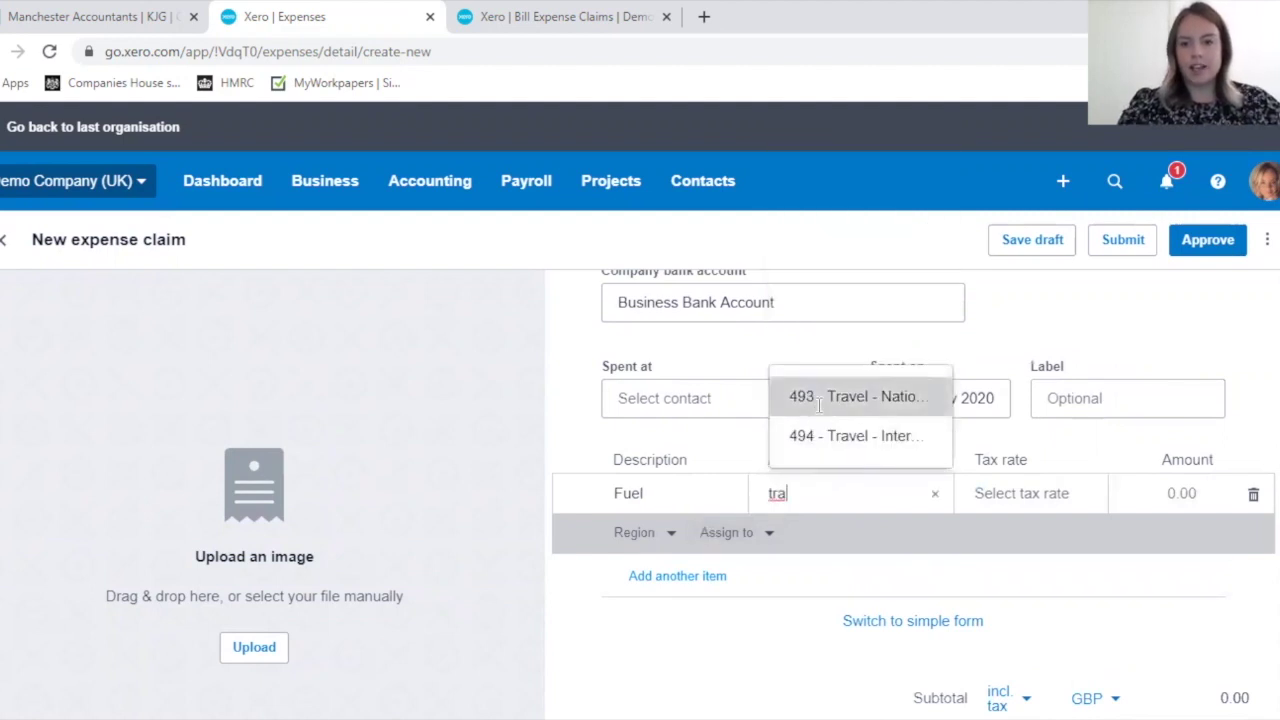
key(Return)
click(1175, 496)
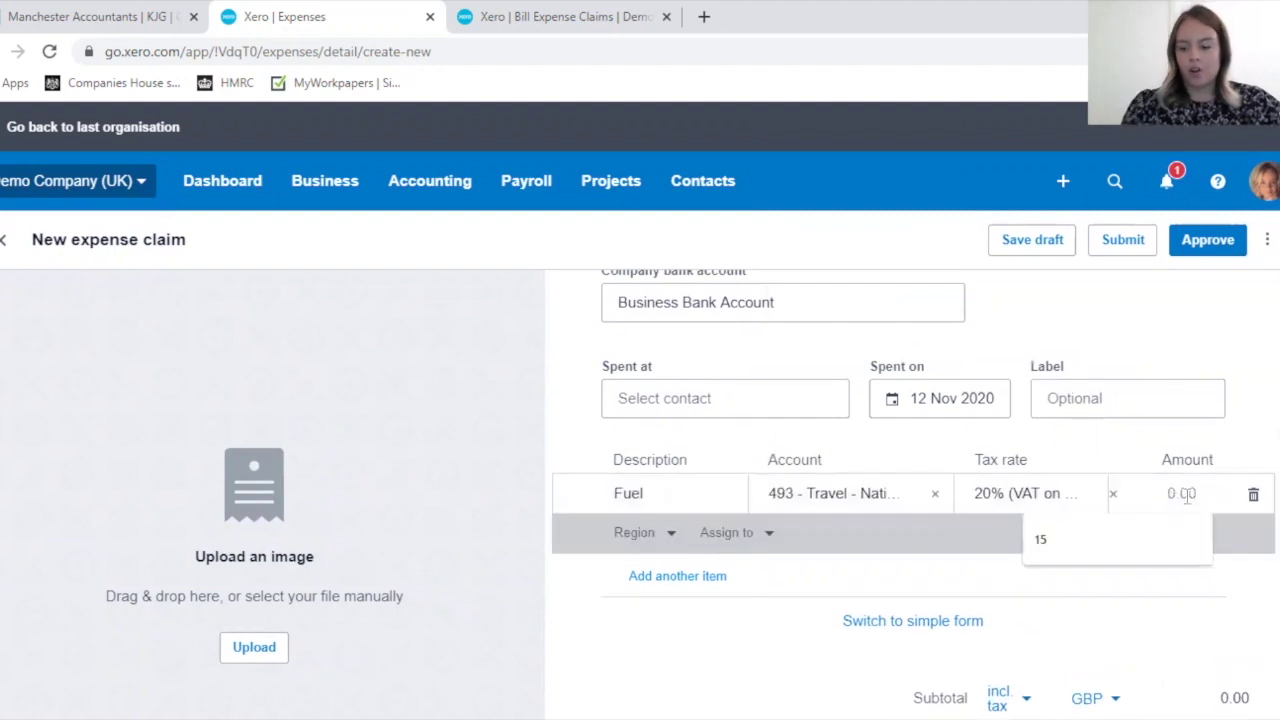
key(Tab)
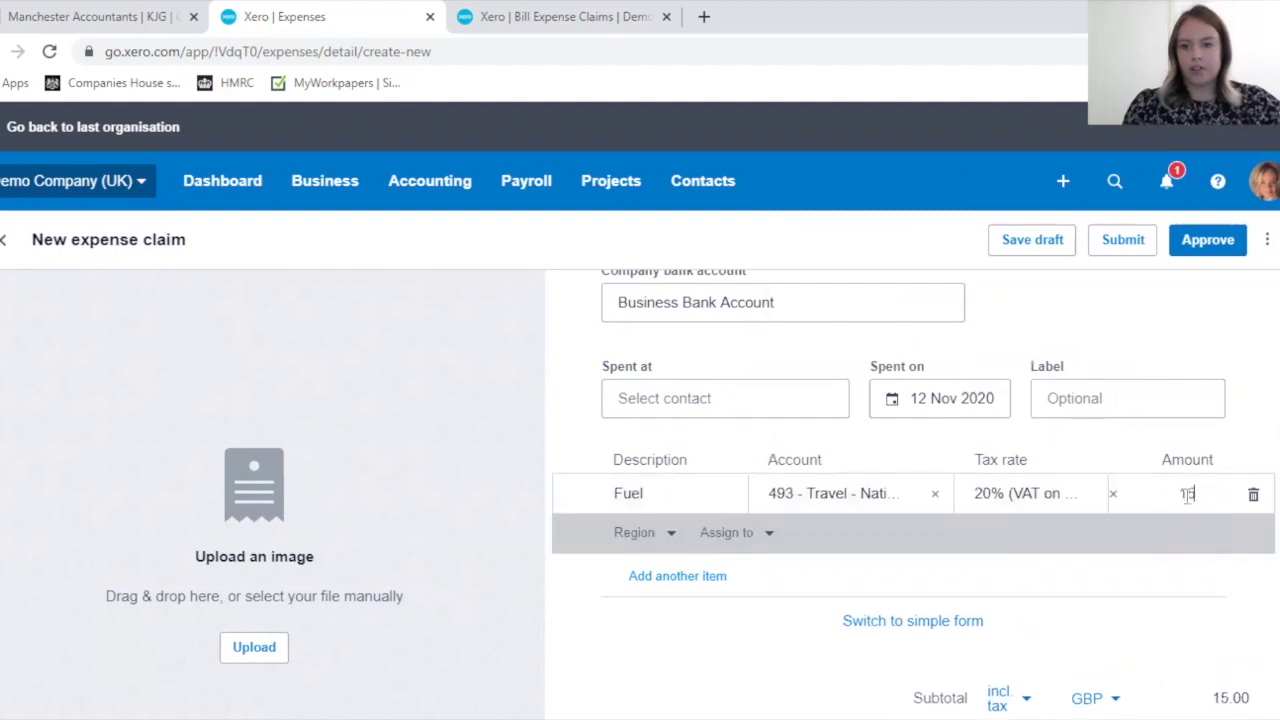
click(645, 541)
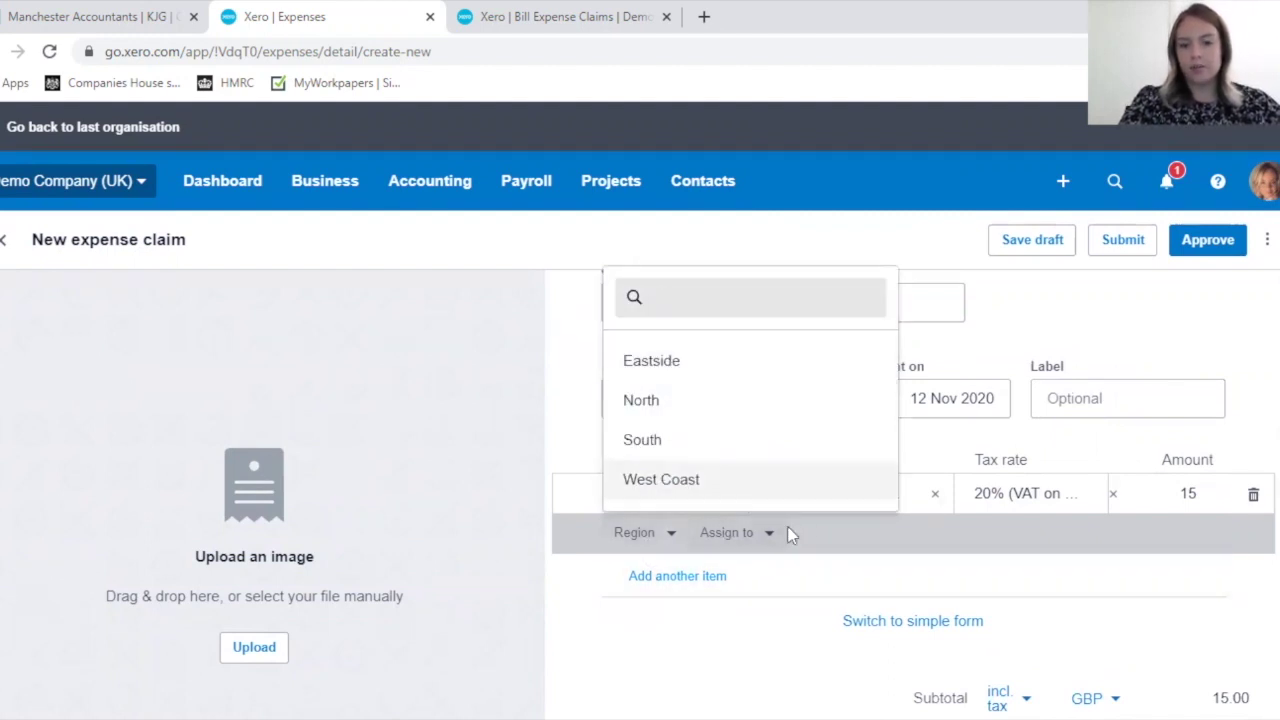
click(724, 576)
- Add a second line item described as Sundry items, account 429 - General Expenses, with an amount of 5
click(675, 578)
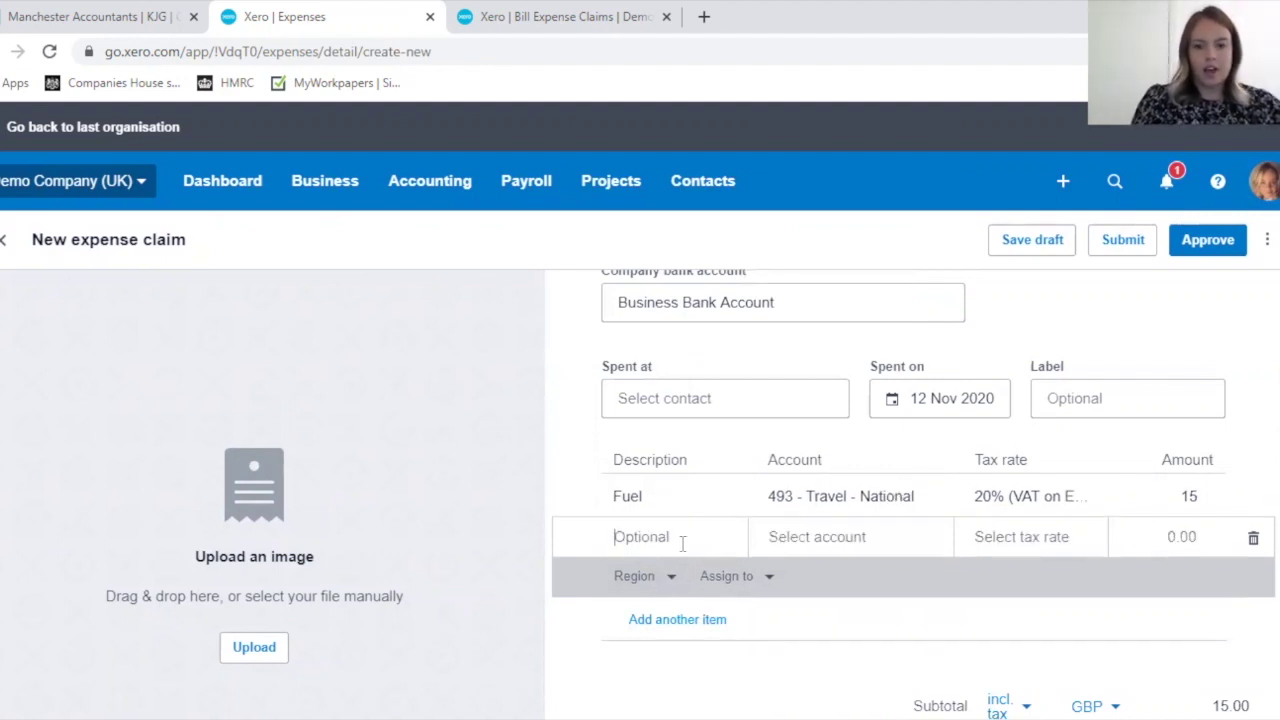
text(Sundry items)
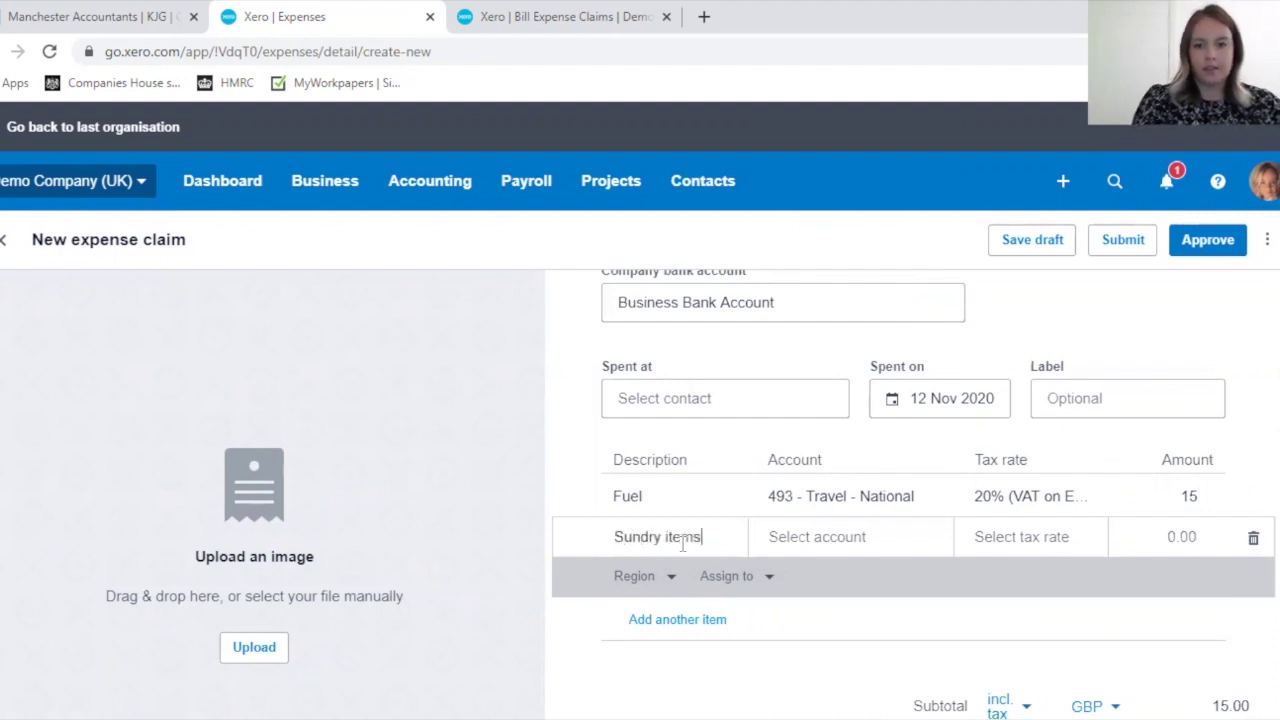
key(Tab)
text(s)
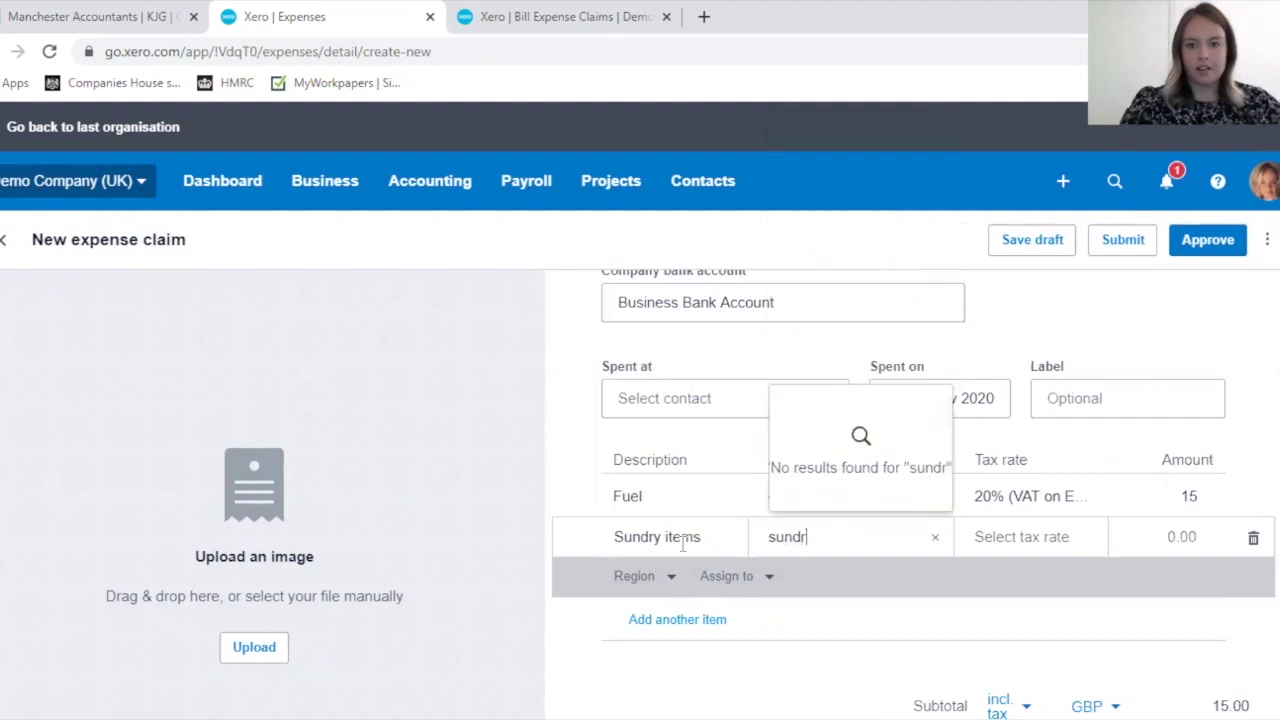
key(BackSpace)
key(BackSpace)
key(BackSpace)
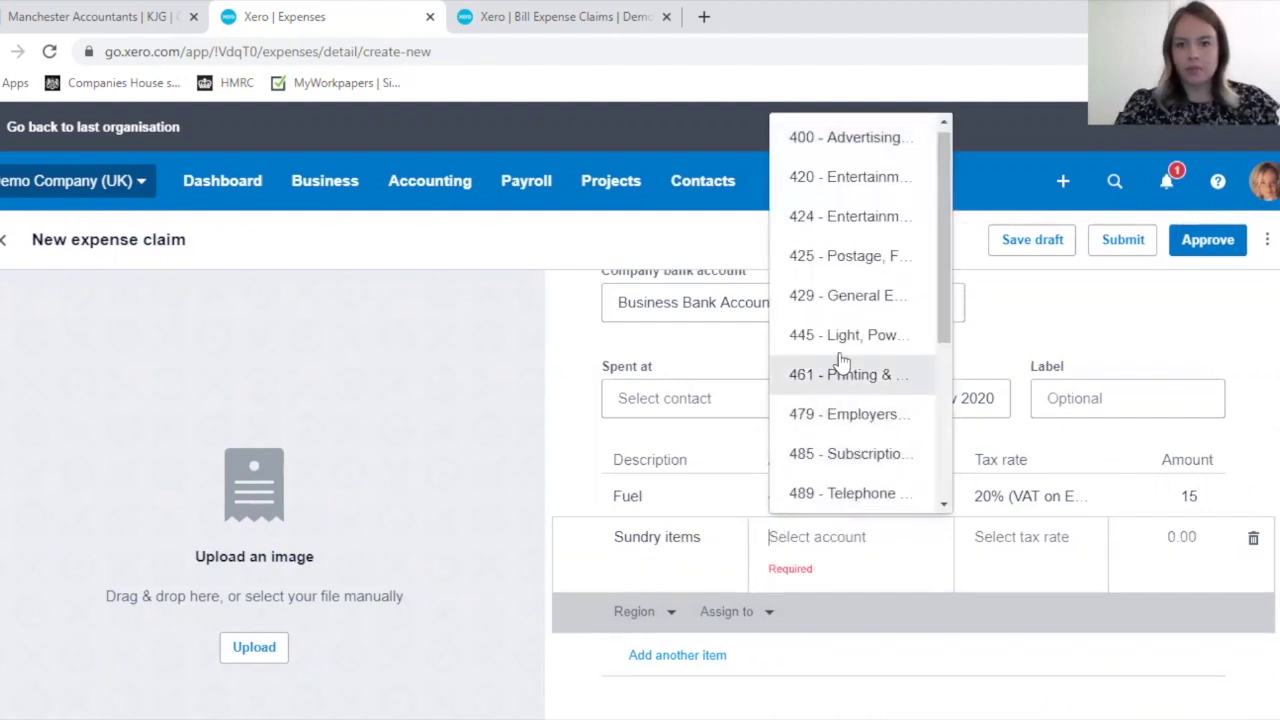
click(829, 302)
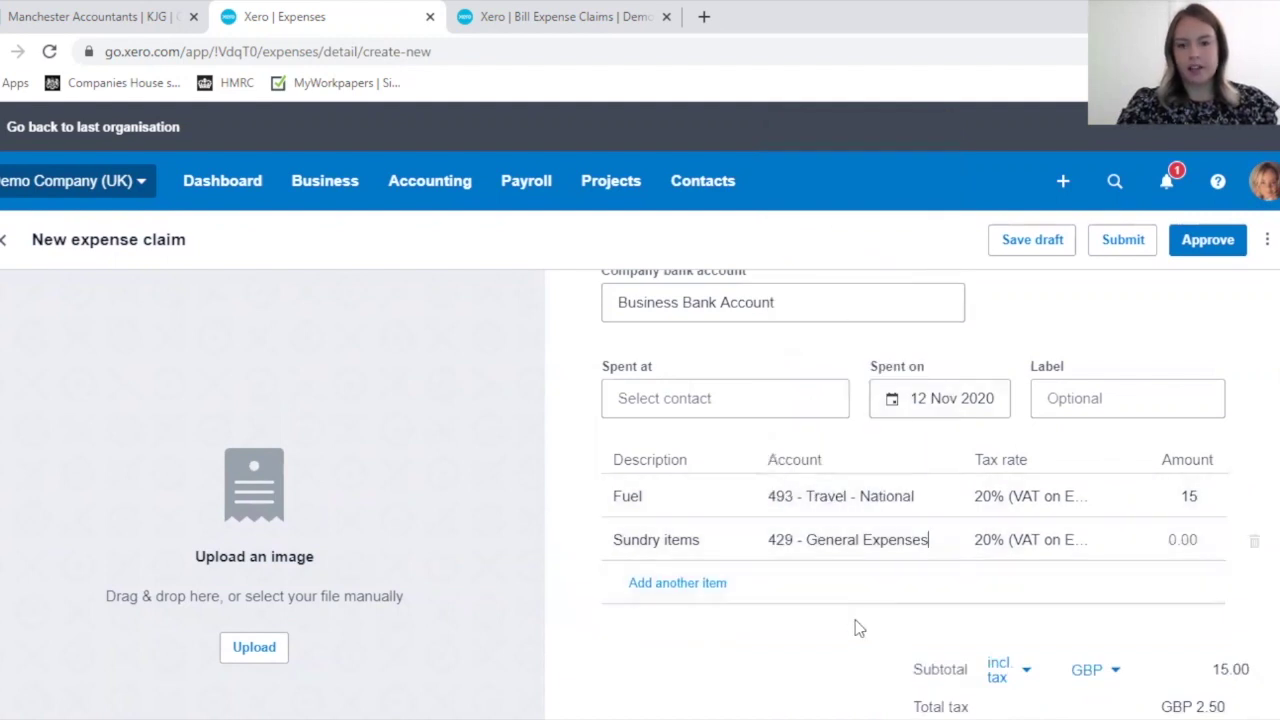
click(1186, 537)
text(5)
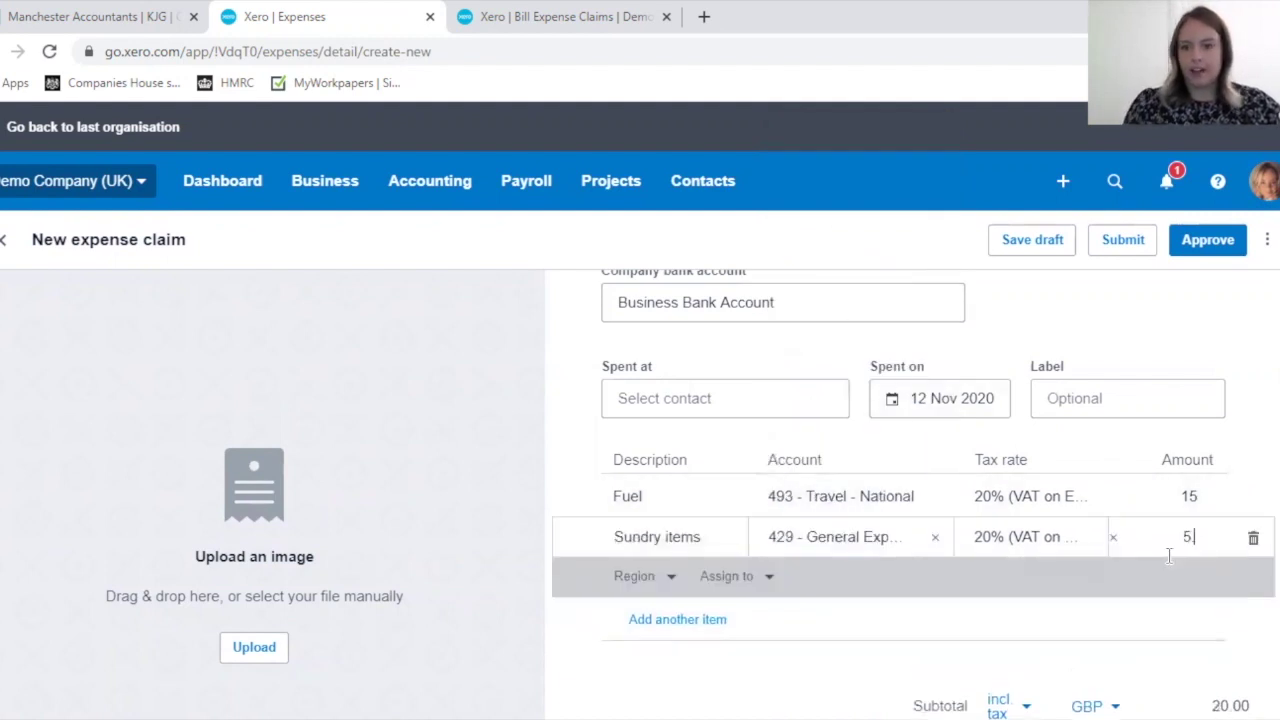
- Check the itemised claim's tax and total, leave it unsaved, and return to the list of own expense claims
scroll(1035, 600, down, 3)
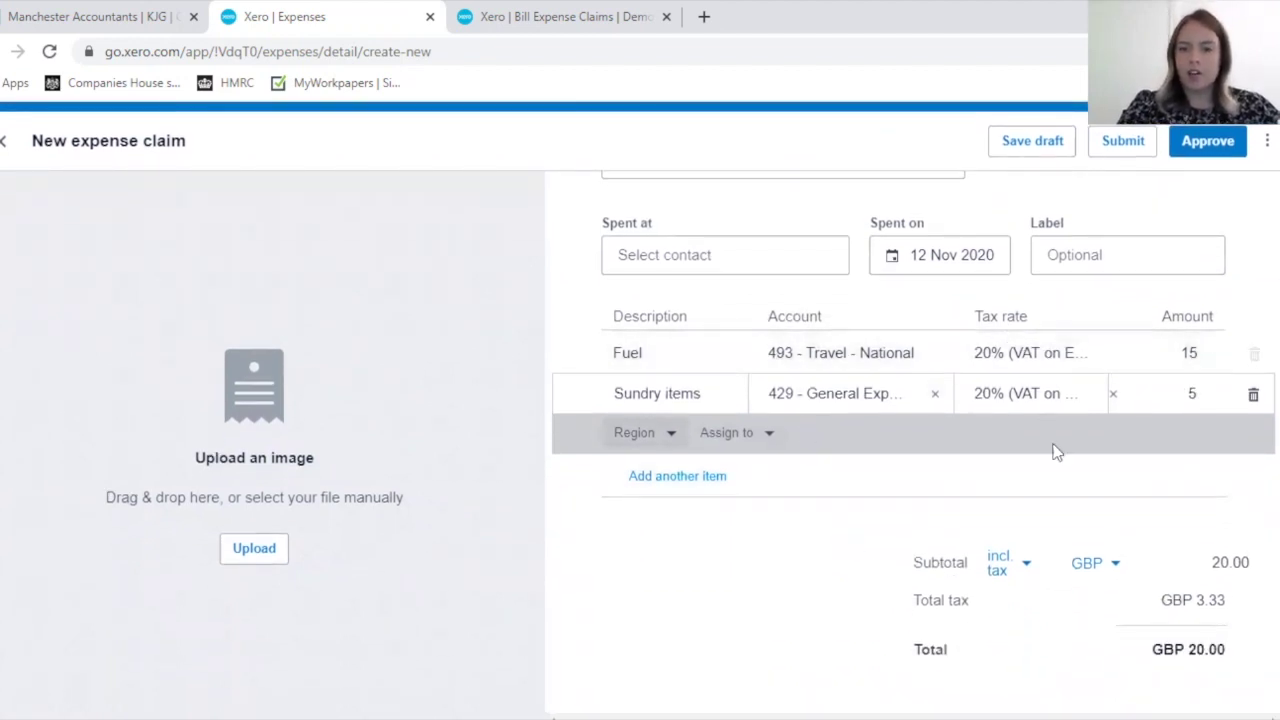
scroll(1010, 363, up, 1)
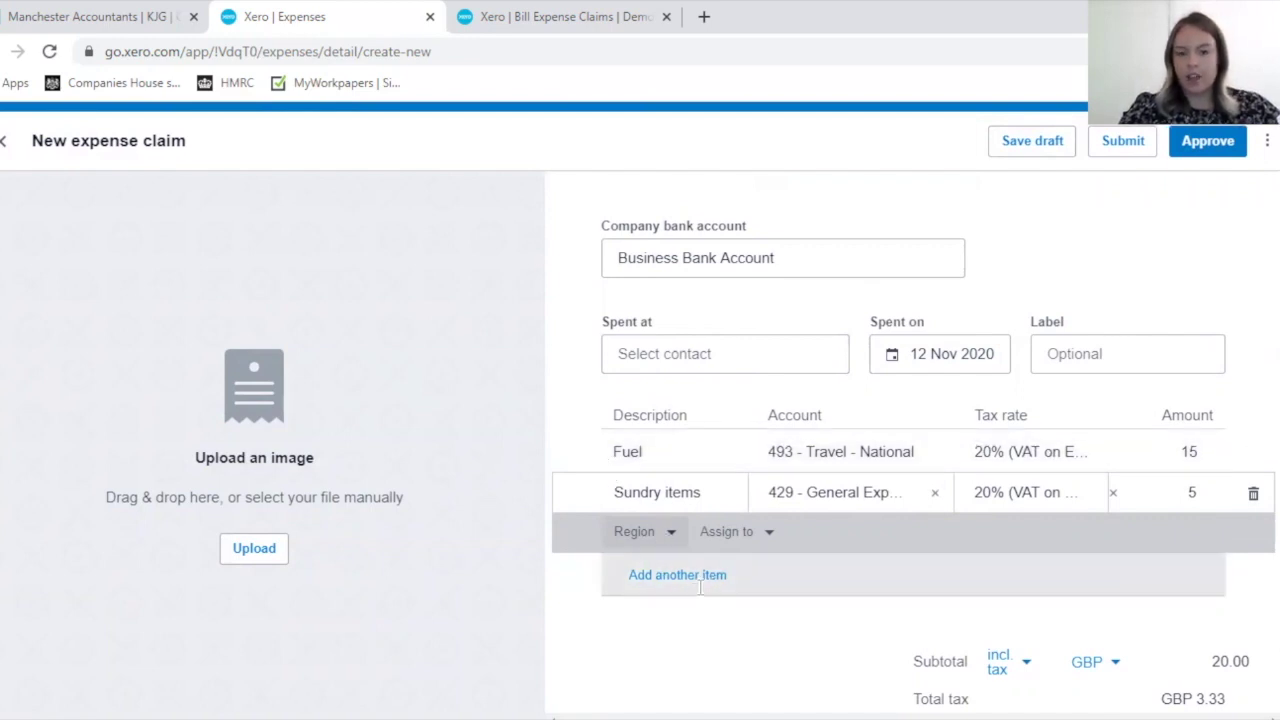
scroll(1185, 572, up, 2)
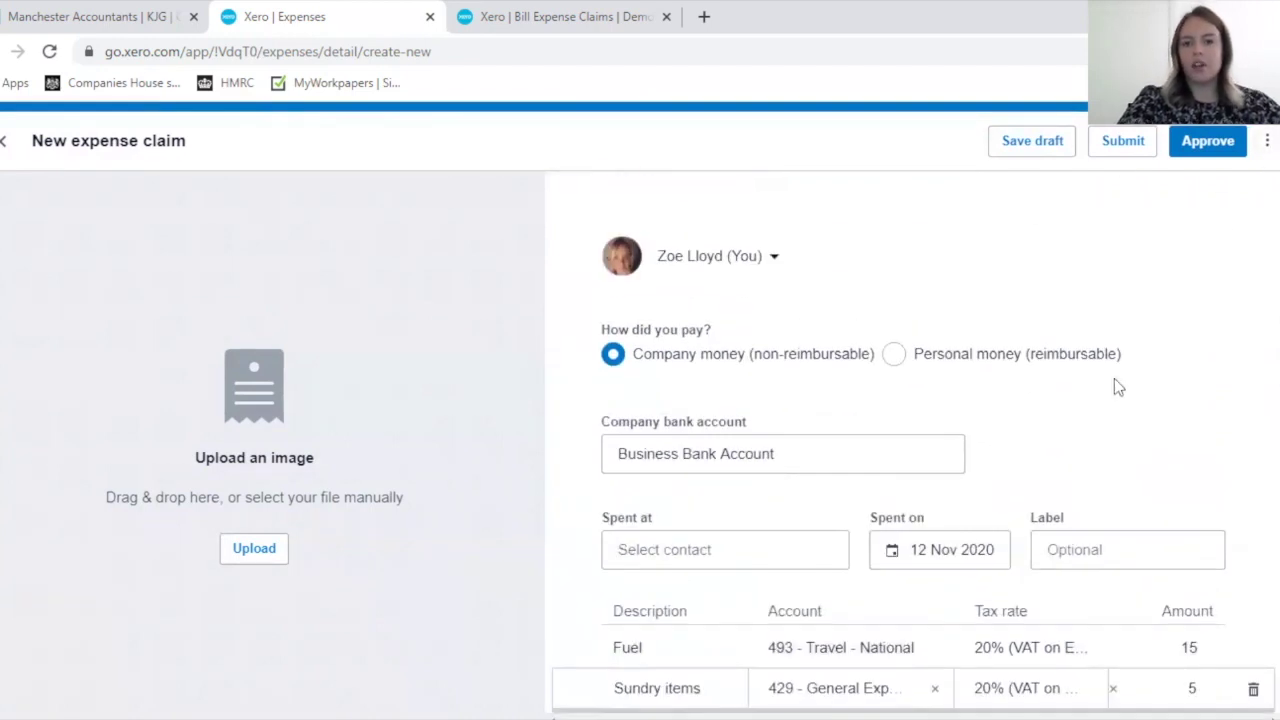
scroll(700, 388, up, 1)
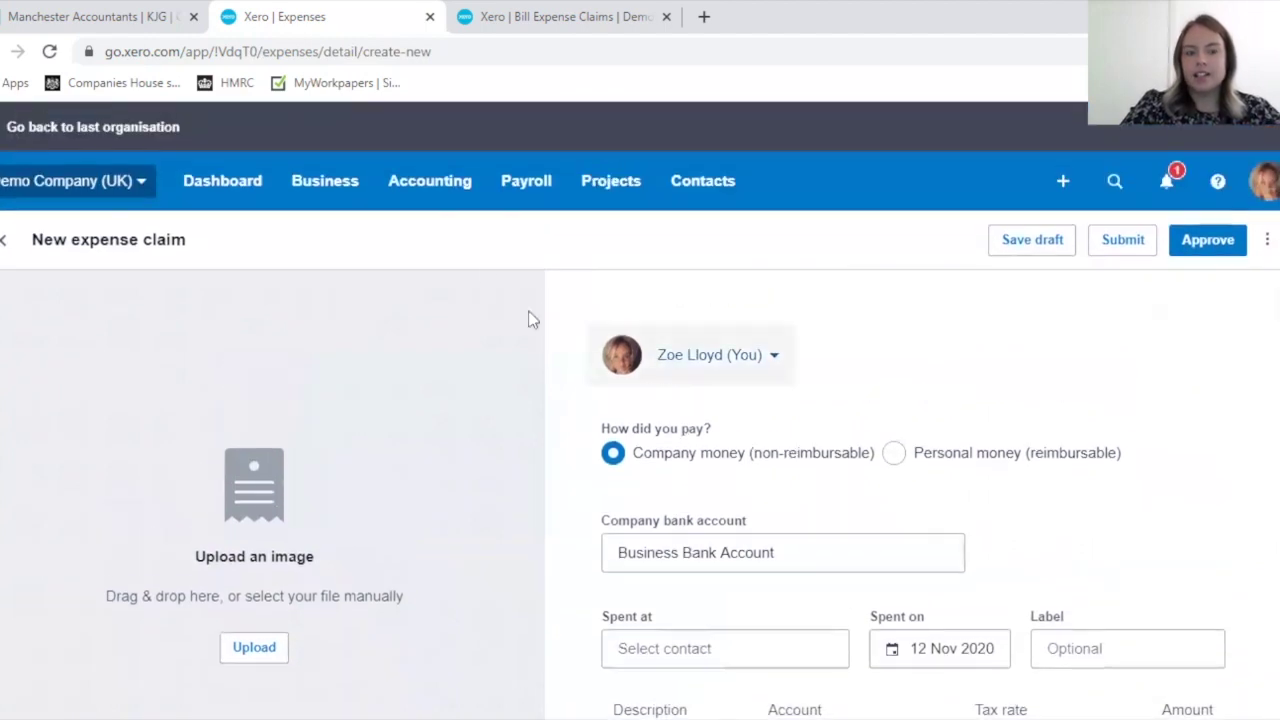
click(313, 180)
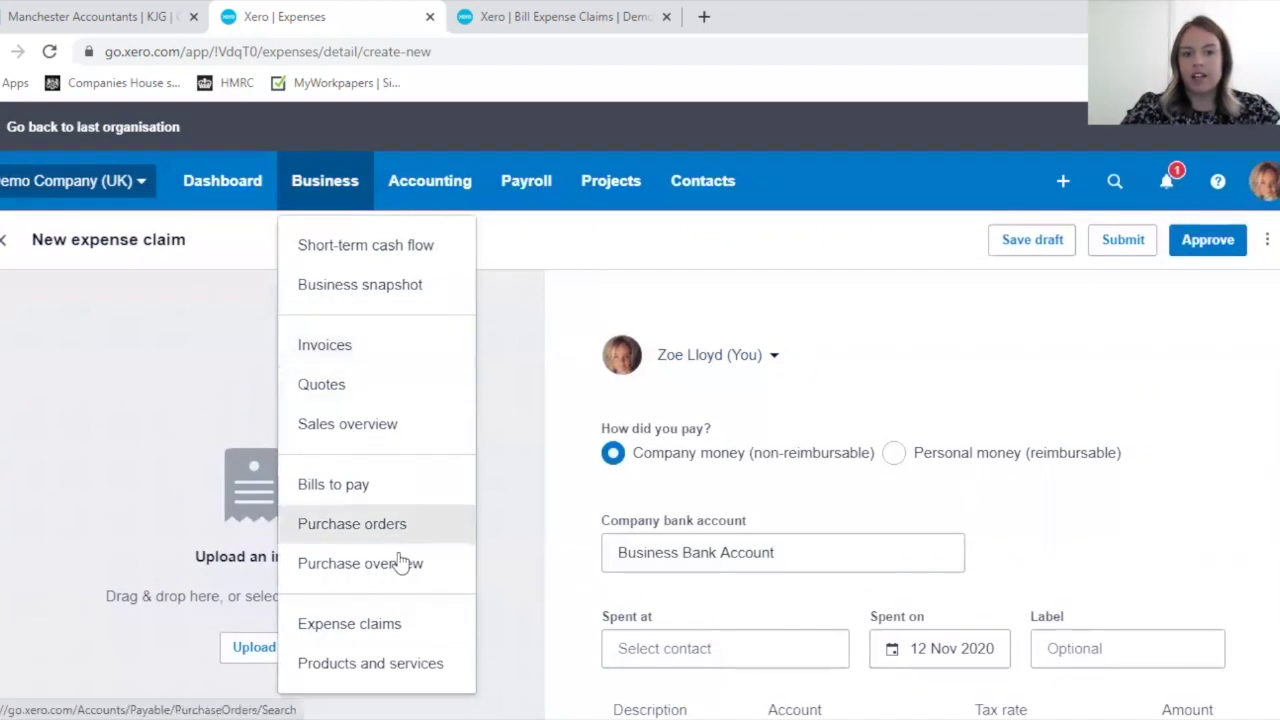
click(378, 630)
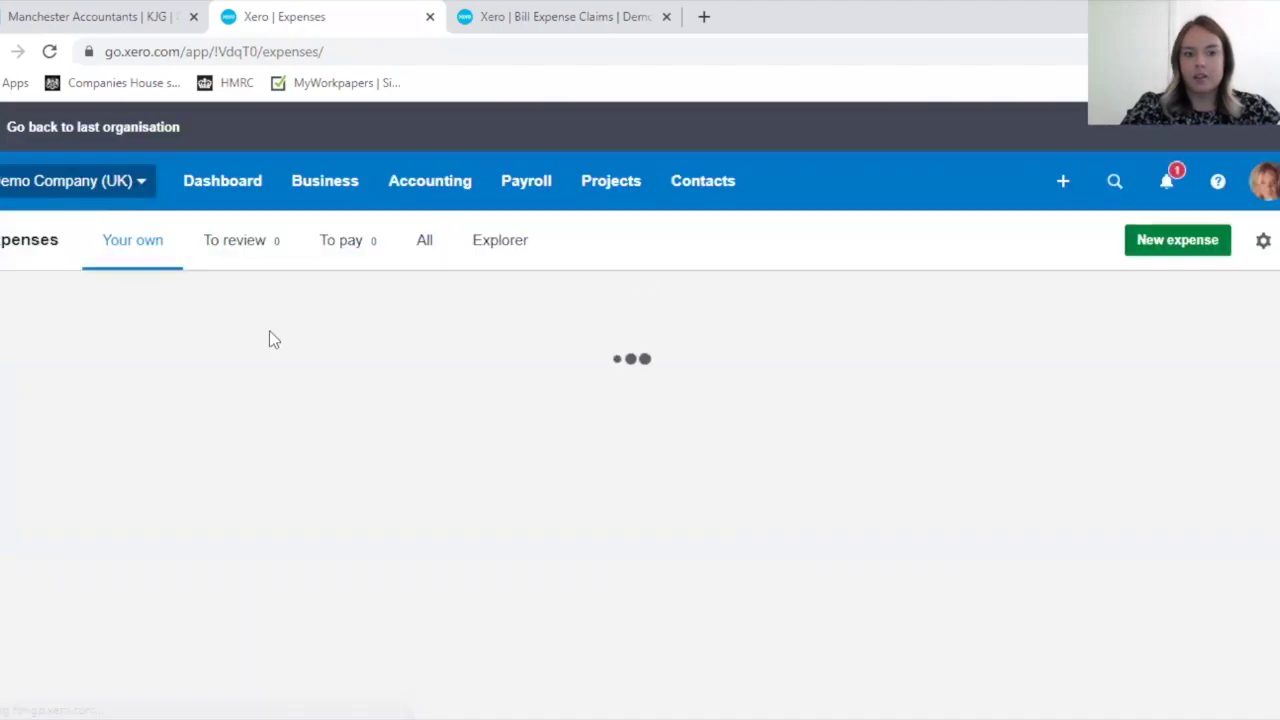
scroll(200, 345, down, 1)
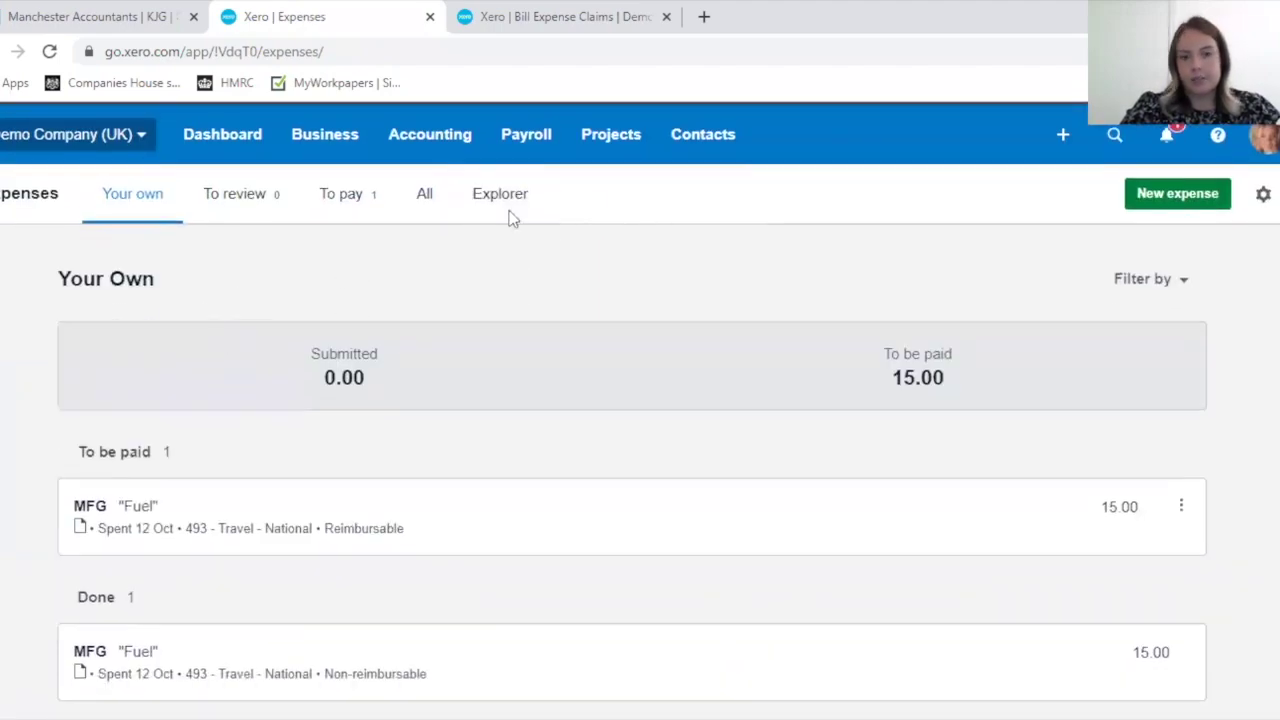